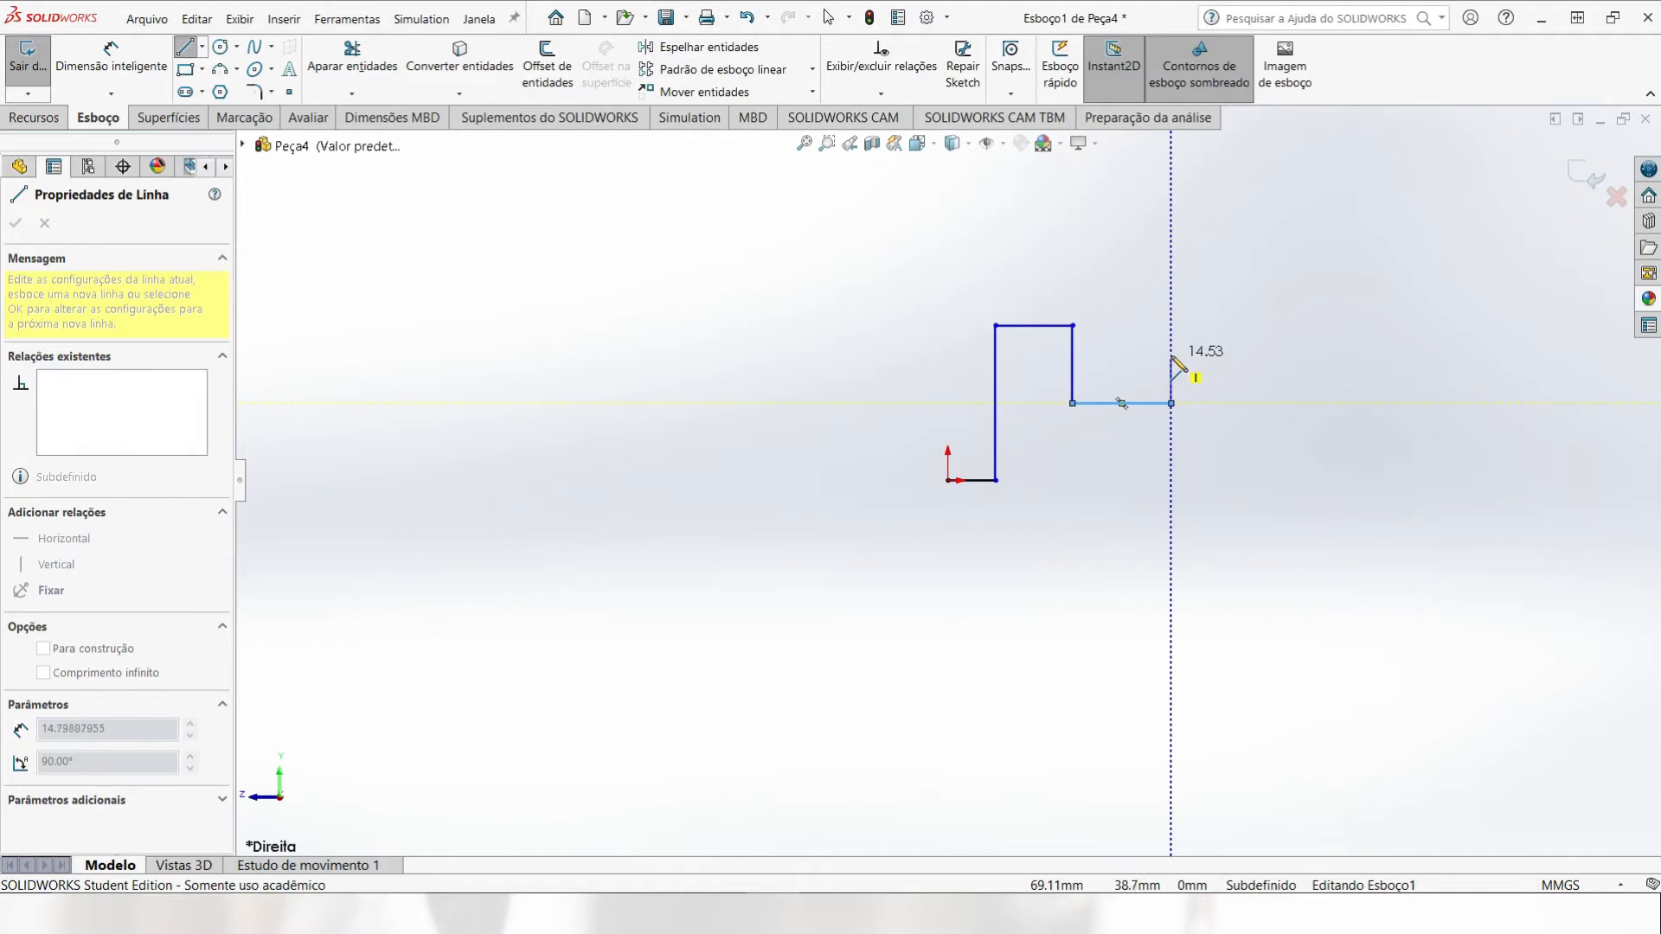
# Step: Sketch the rectangular notch on the profile's right side, with a lip line about 13 mm and an upper vertical edge about 18 mm
pyautogui.click(1129, 355)
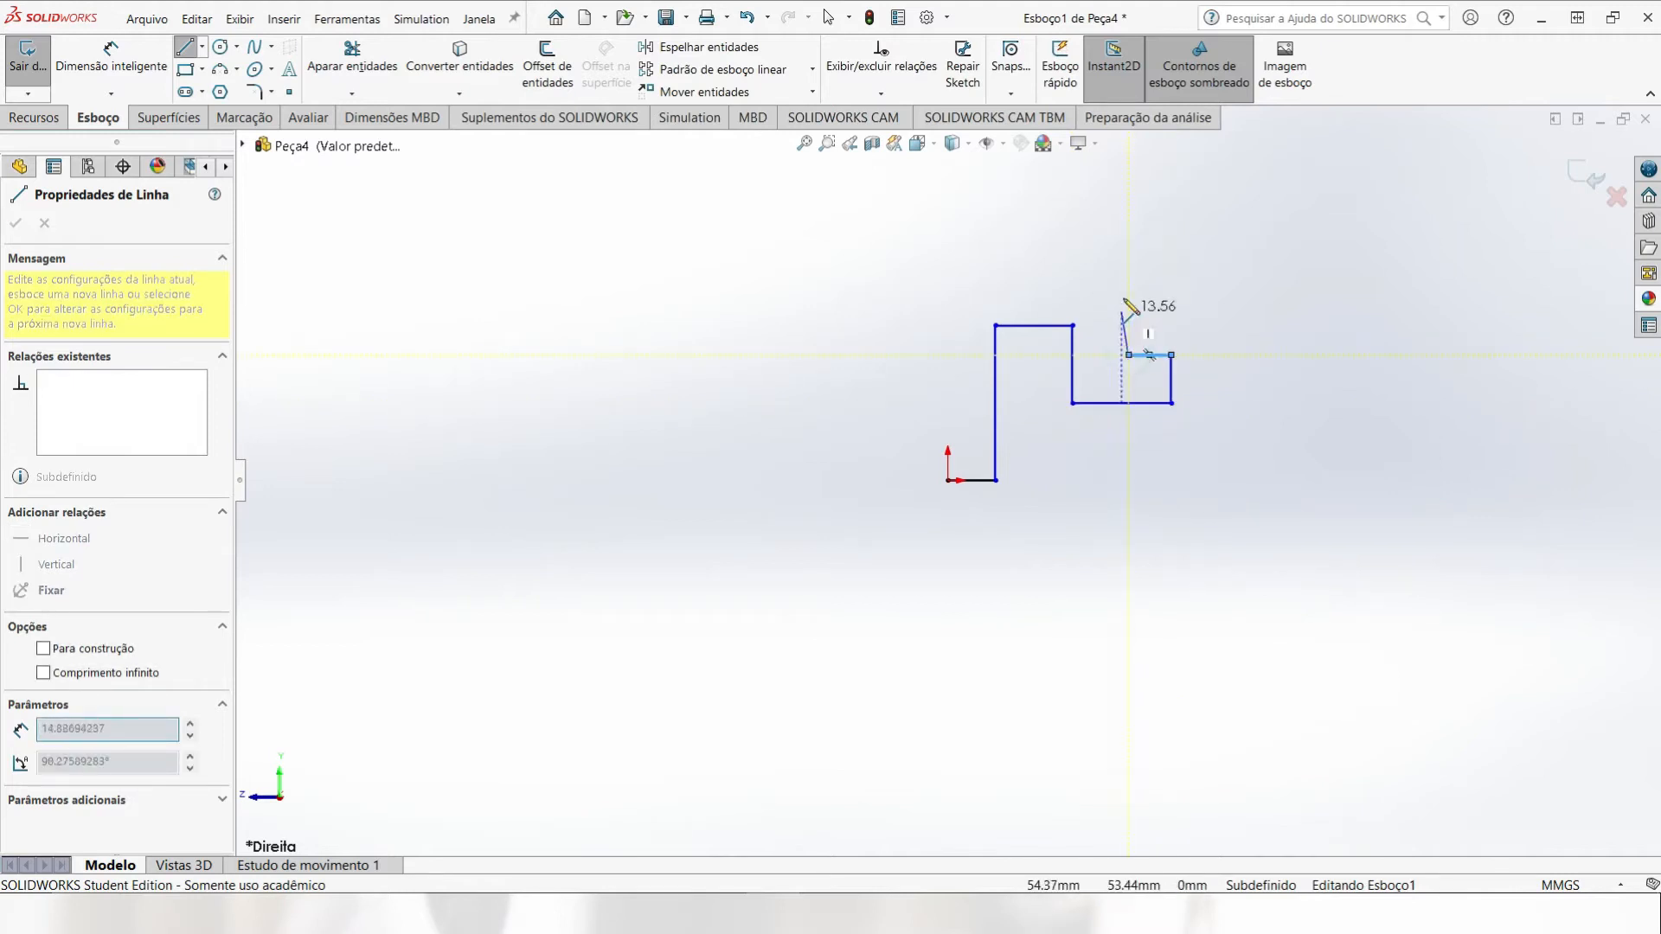
pyautogui.click(1130, 279)
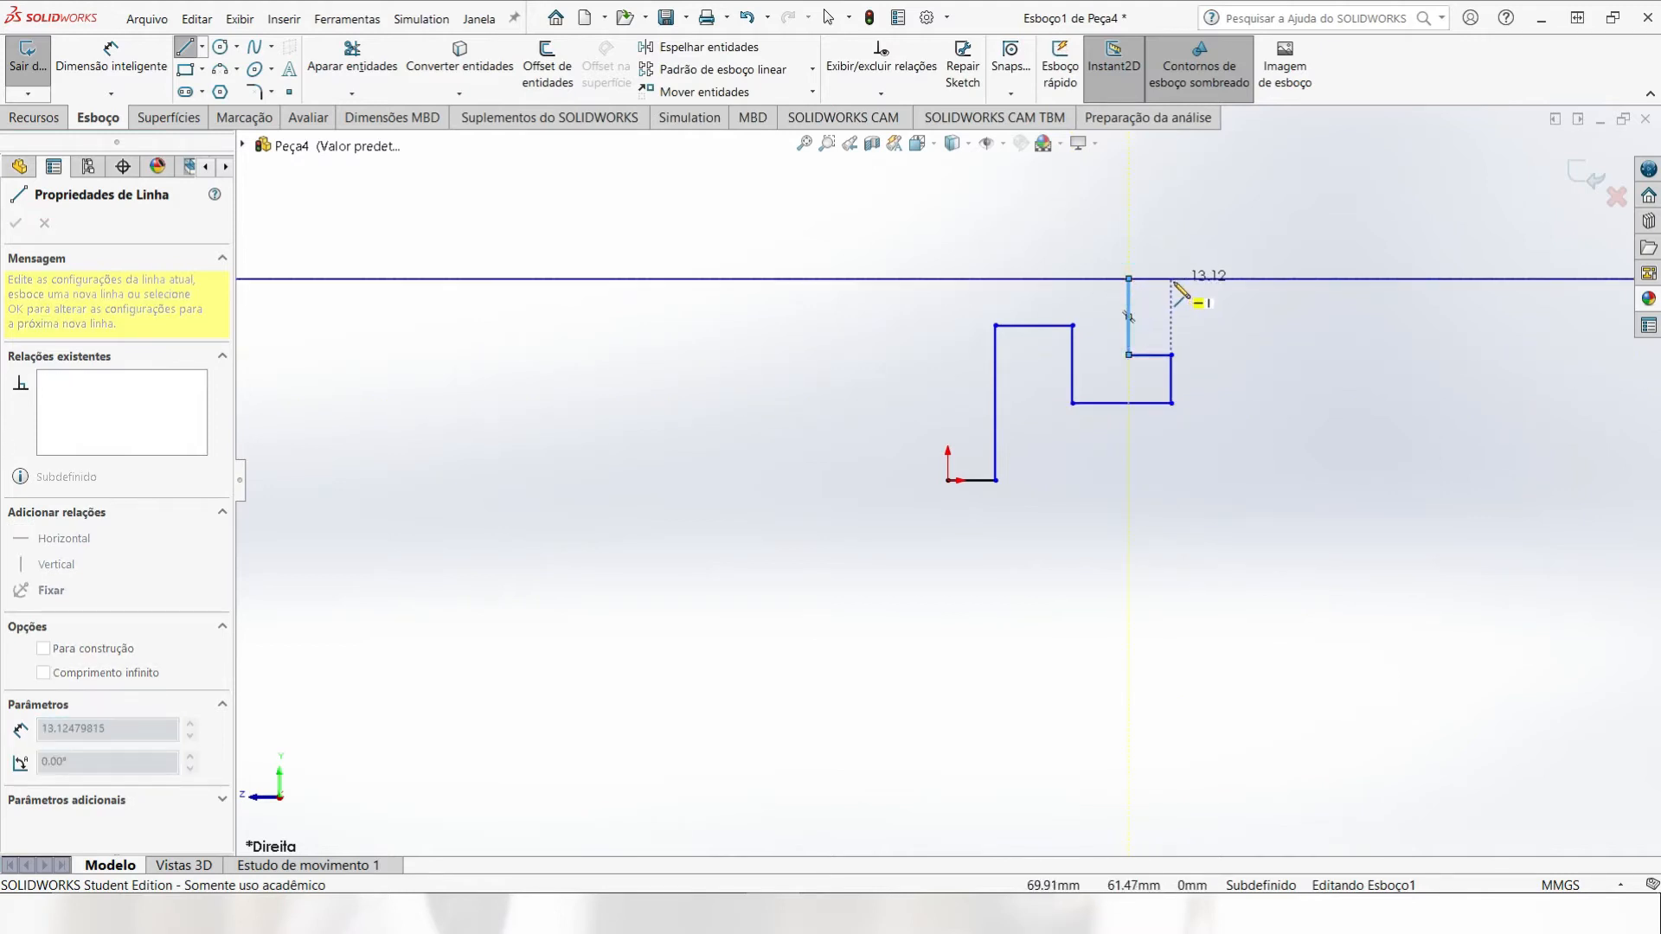
pyautogui.click(1172, 278)
pyautogui.click(1171, 222)
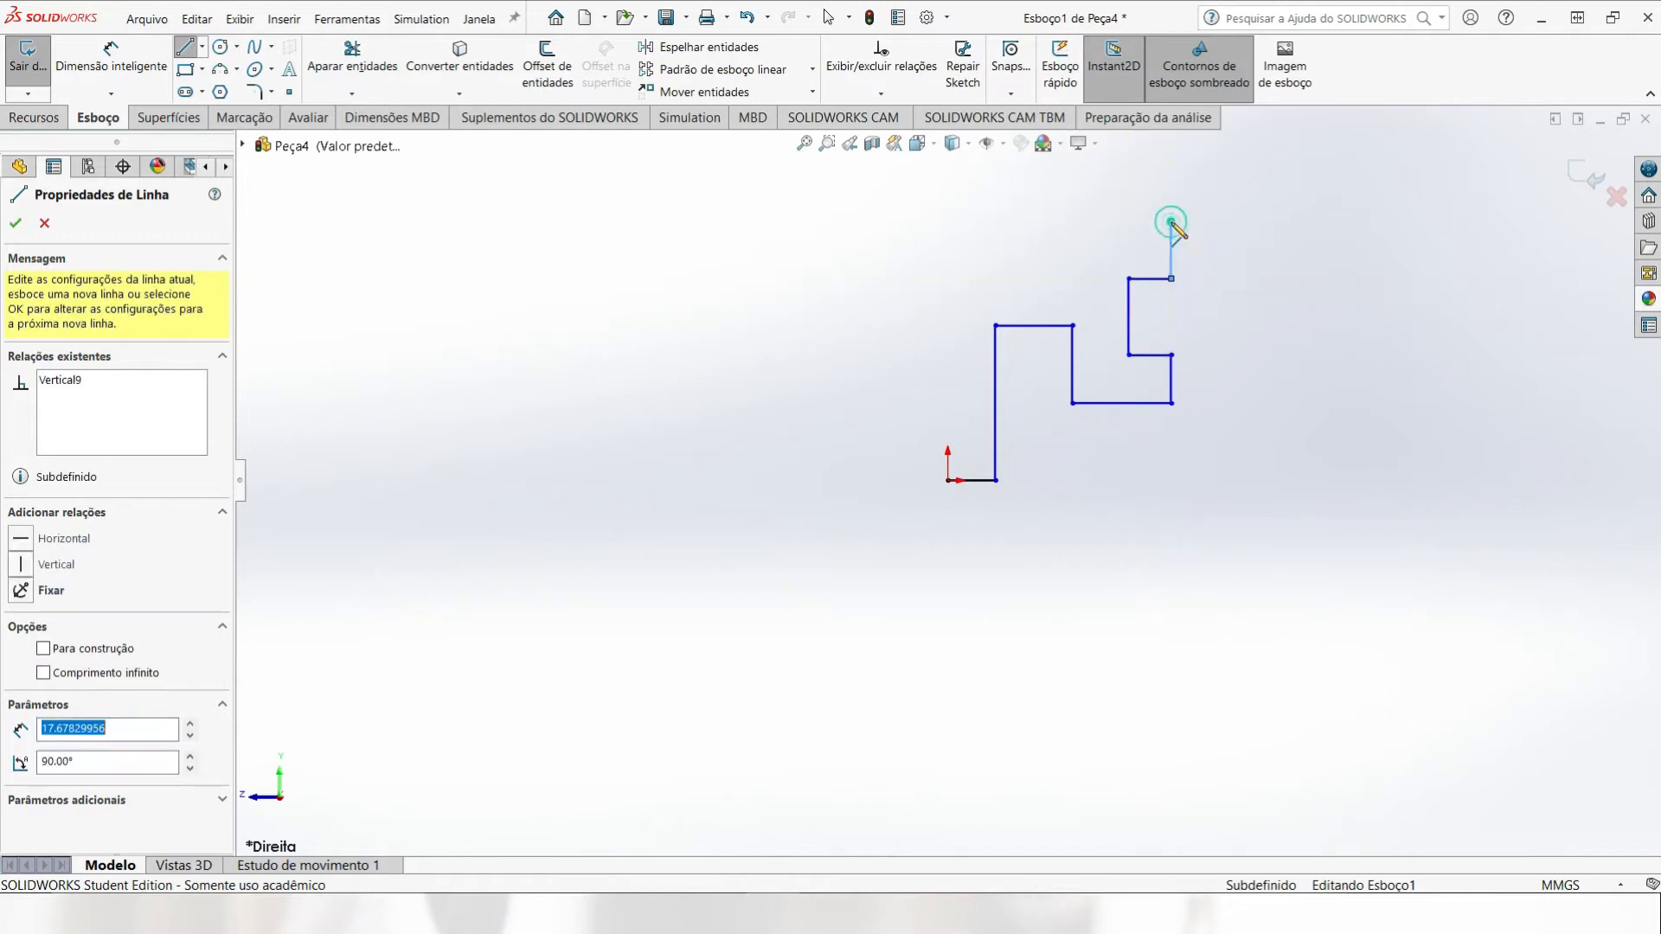
# Step: Sketch the profile's top edge with a stepped recess and sloped side, and close it with an approximately 80 mm vertical edge to the origin
pyautogui.click(1094, 221)
pyautogui.click(1093, 258)
pyautogui.click(1014, 258)
pyautogui.click(970, 222)
pyautogui.click(947, 223)
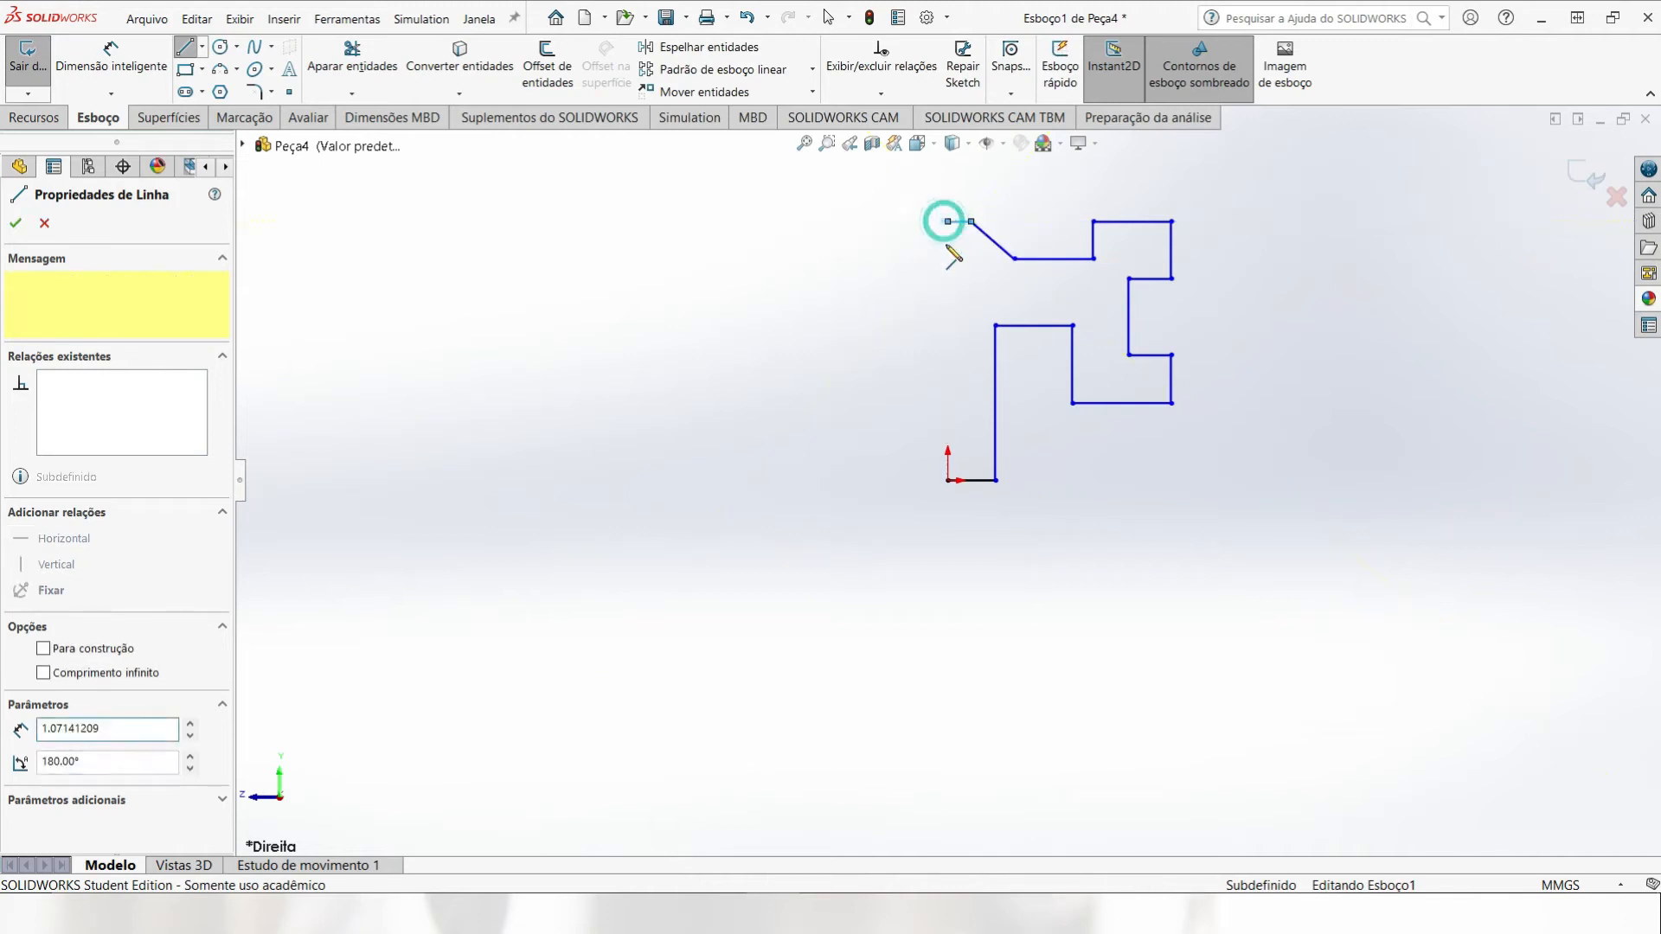
pyautogui.click(948, 481)
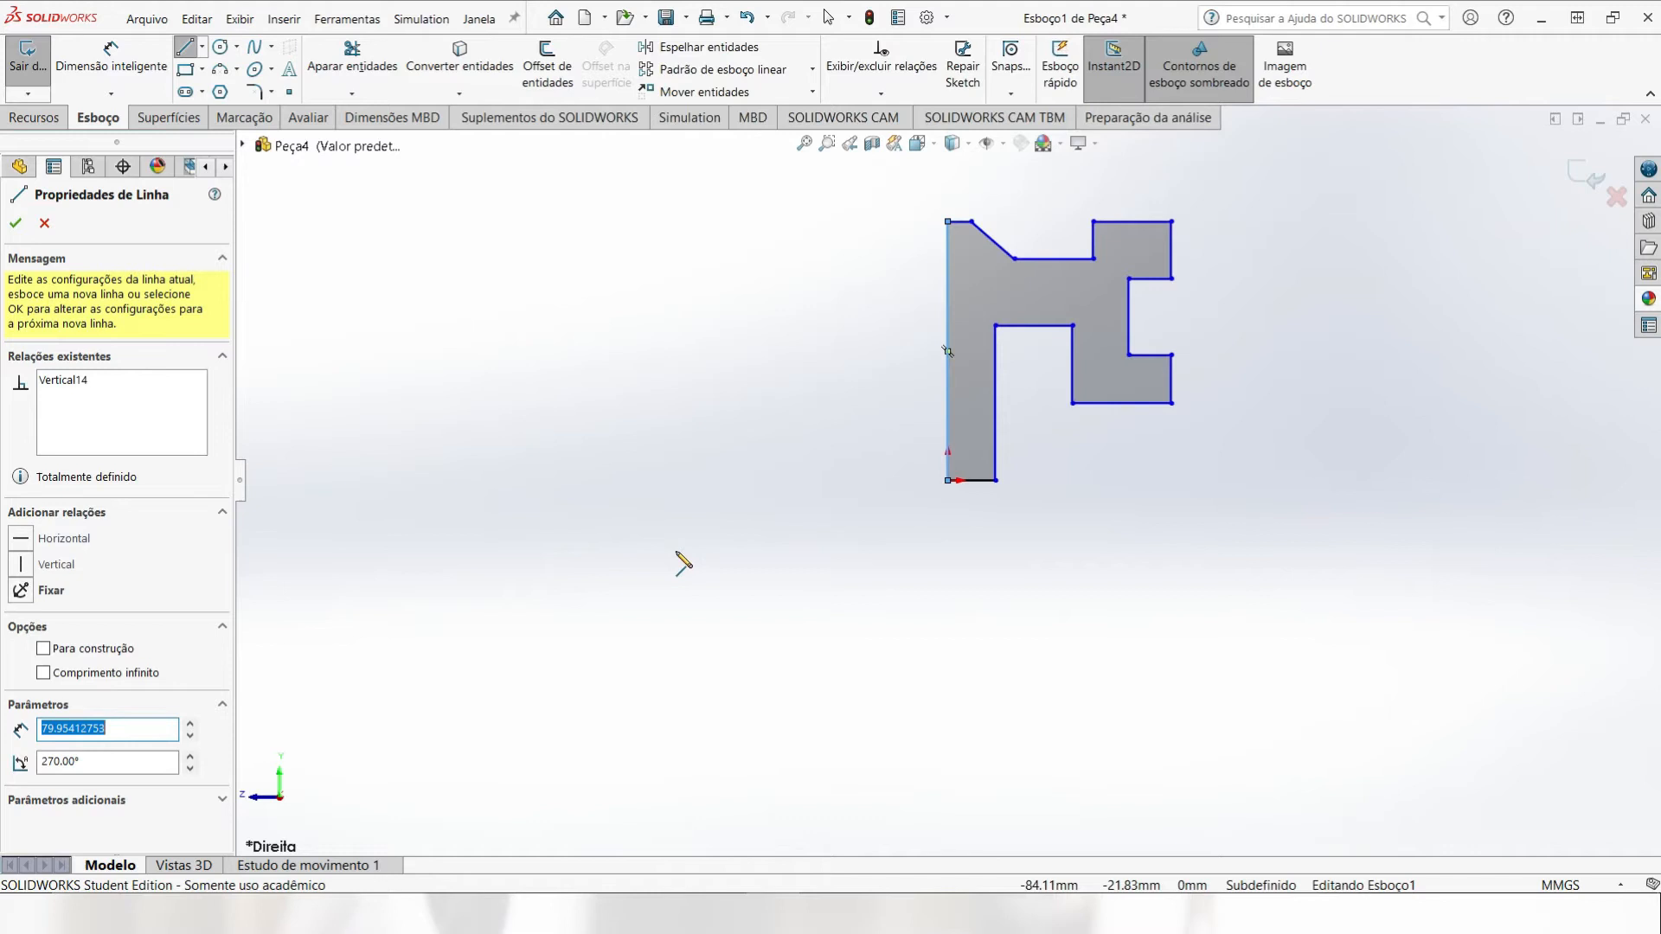
pyautogui.press('Escape')
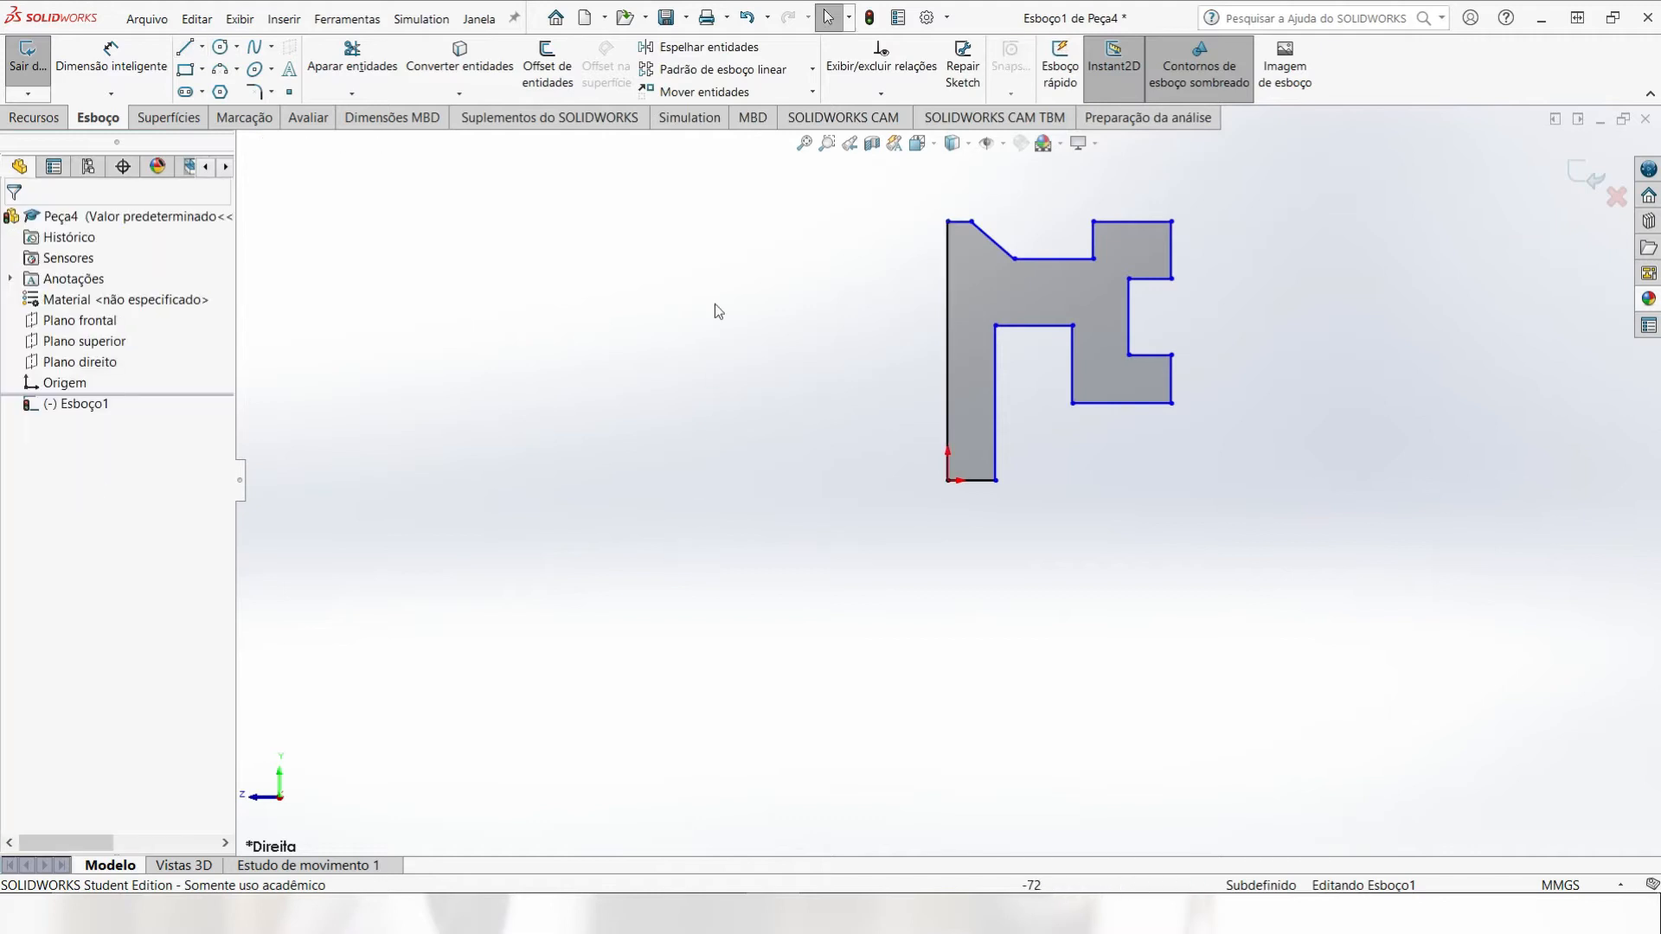
# Step: Dimension the profile's overall height between its top-left and bottom edges at 60 mm
pyautogui.click(804, 143)
pyautogui.scroll(3, 941, 366)
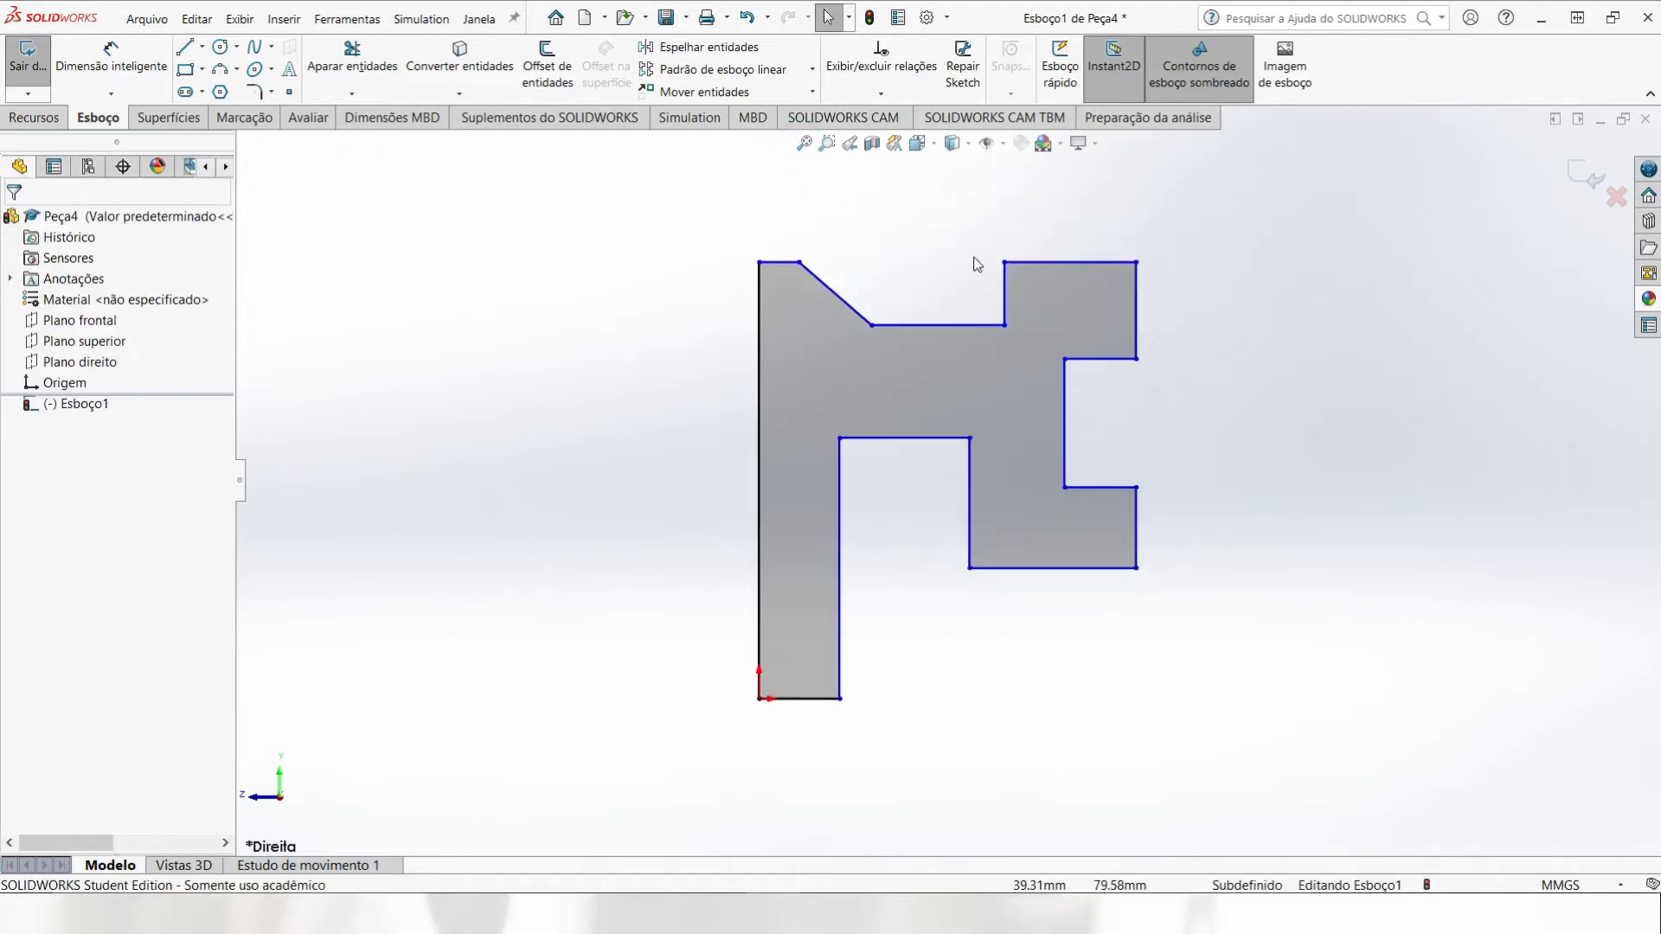
pyautogui.scroll(-2, 975, 263)
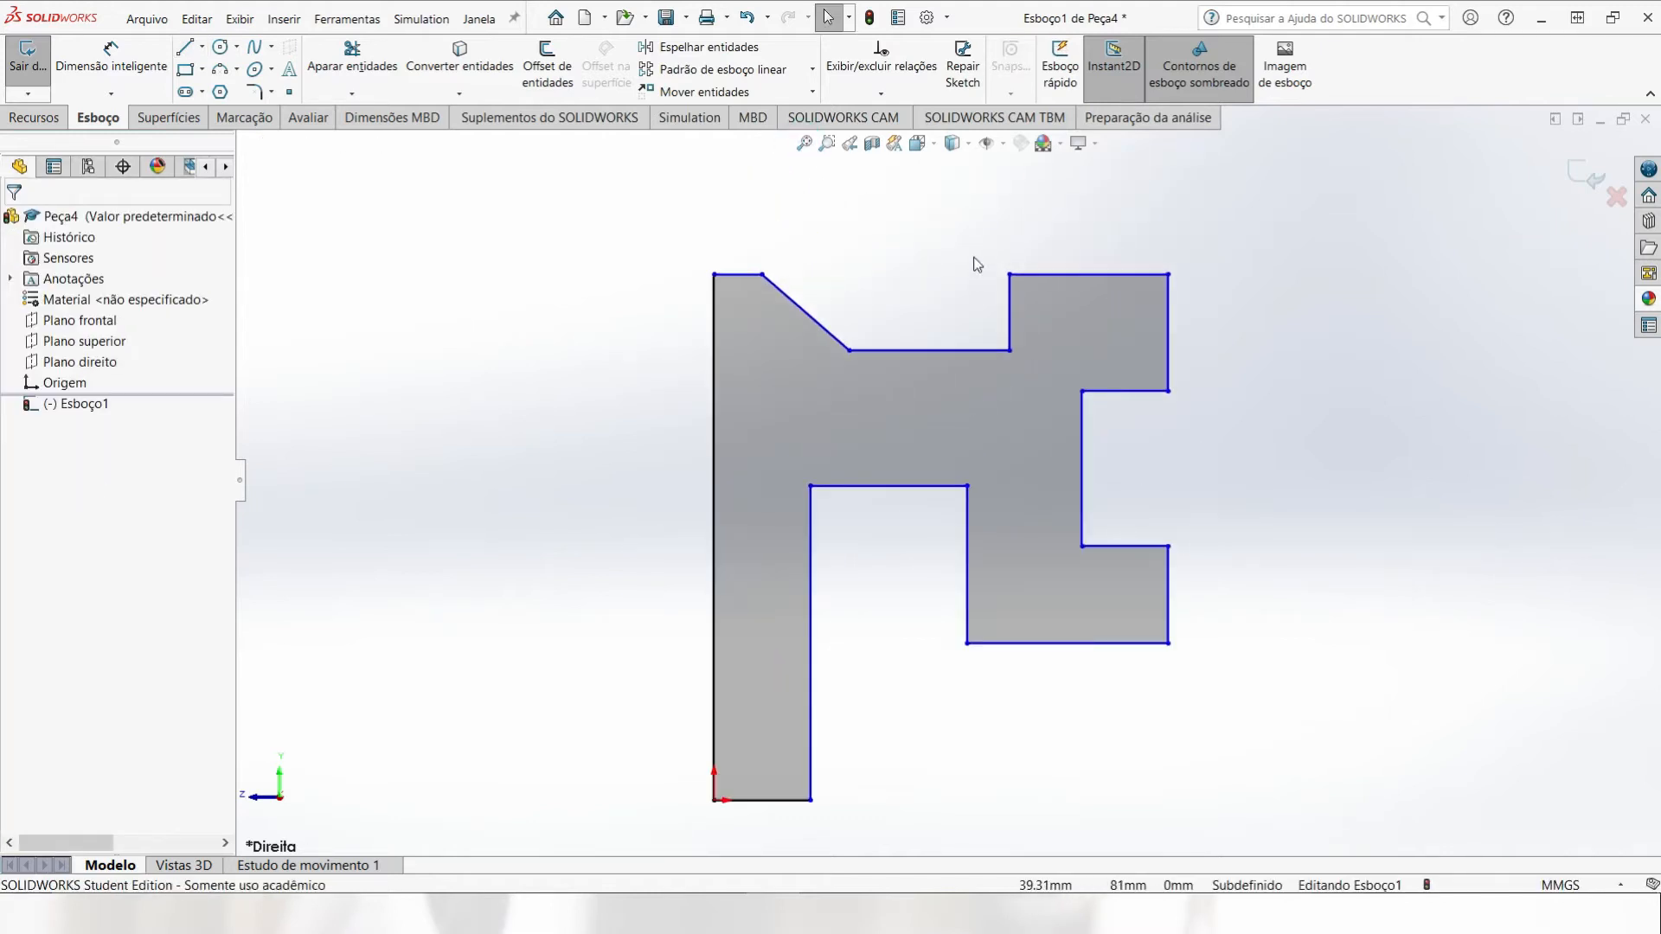
pyautogui.click(118, 69)
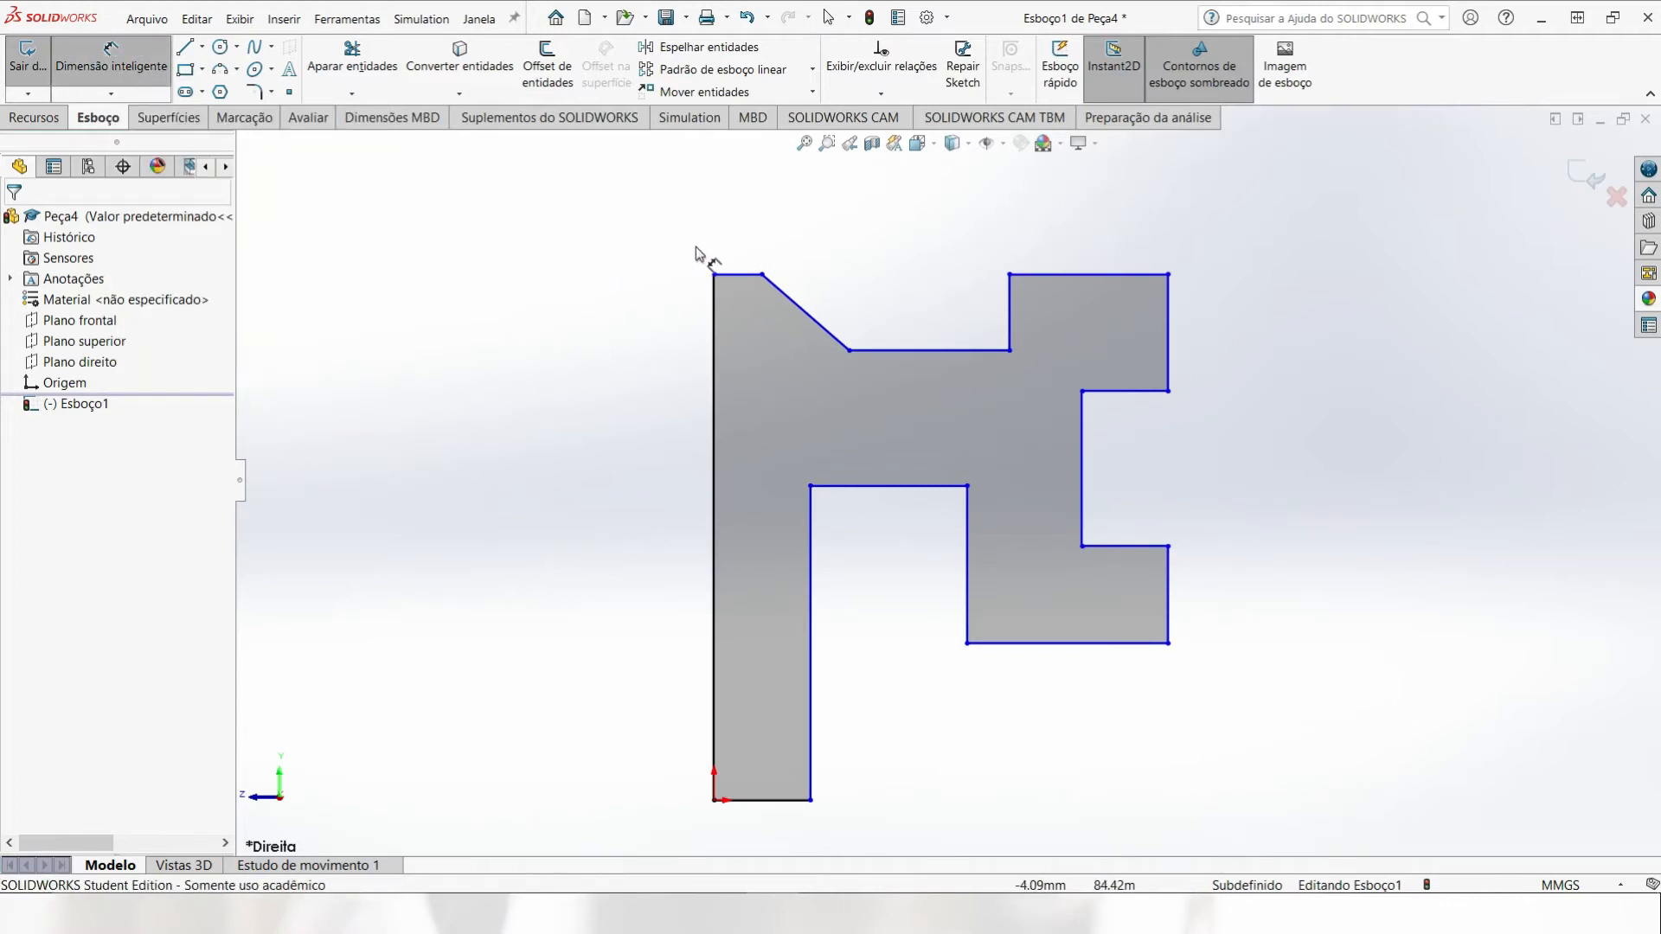
pyautogui.click(739, 275)
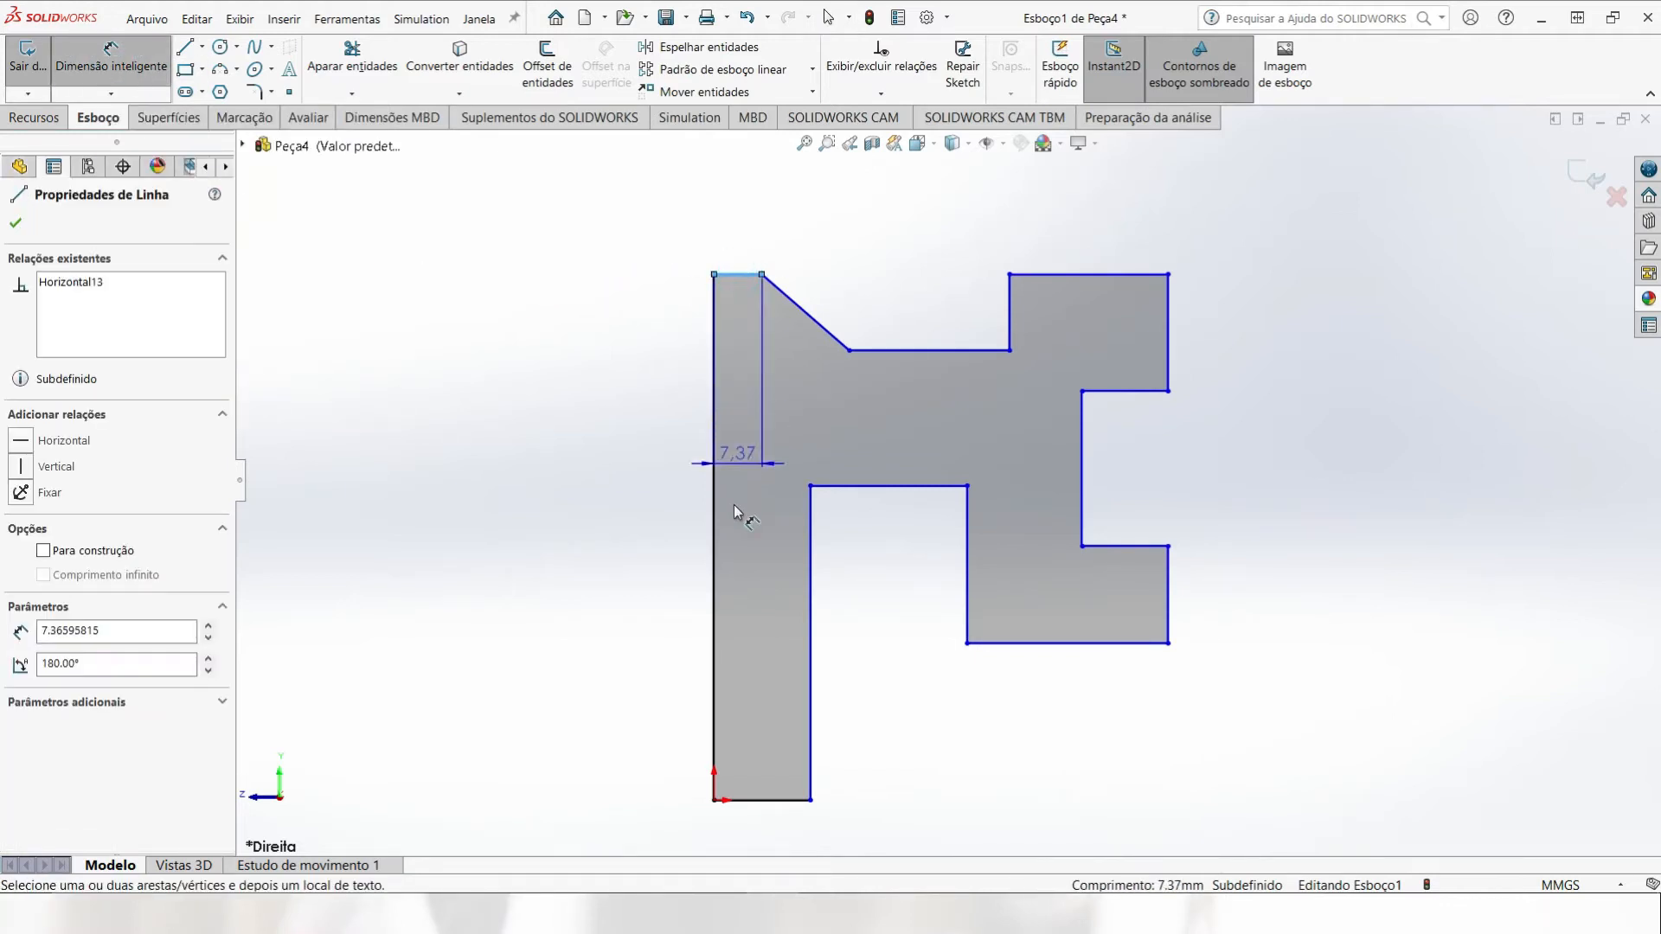
pyautogui.click(765, 801)
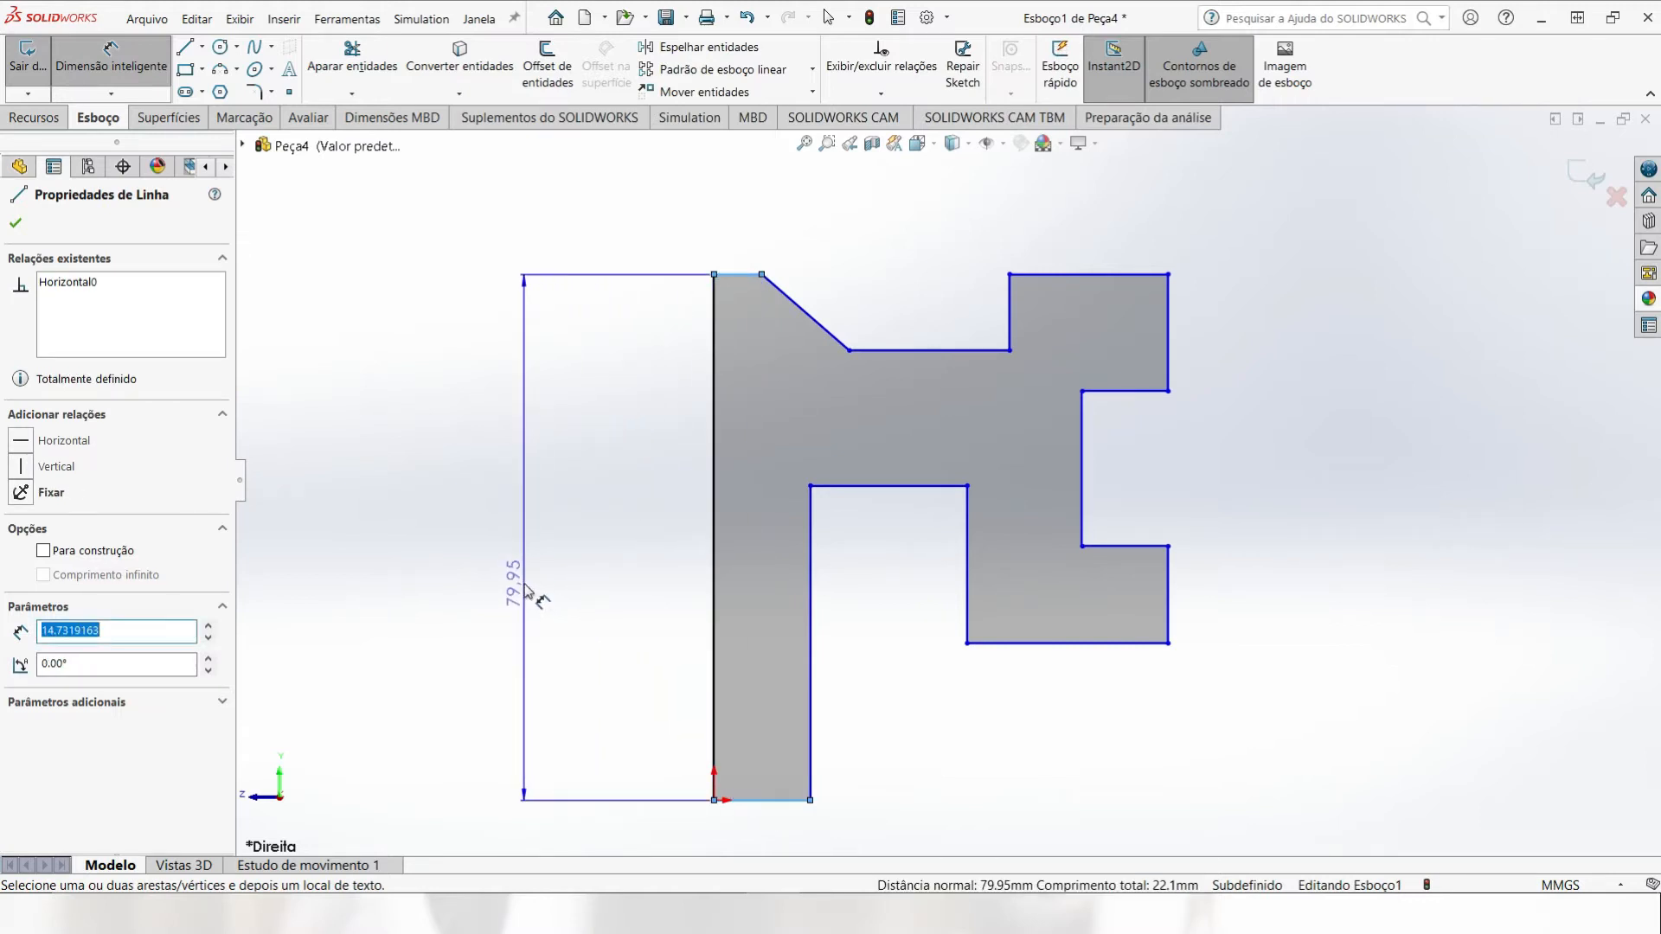
pyautogui.click(525, 591)
pyautogui.write('60')
pyautogui.press('Return')
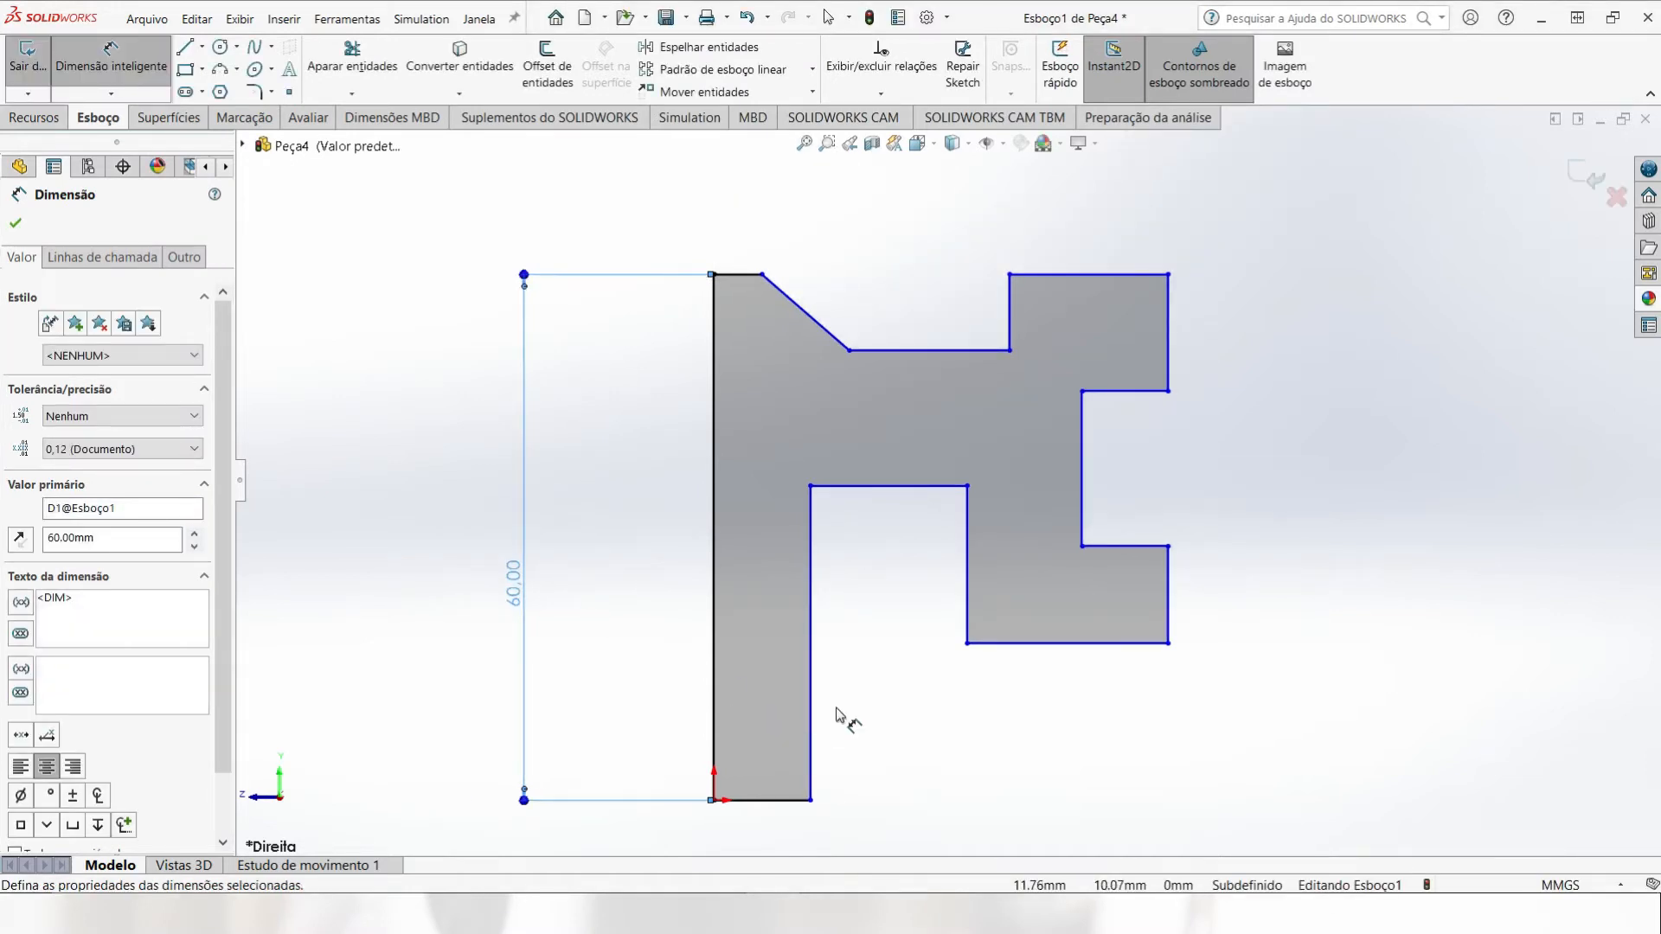
# Step: Dimension the profile's overall width between the left edge and the upper right edge at 60 mm
pyautogui.click(713, 322)
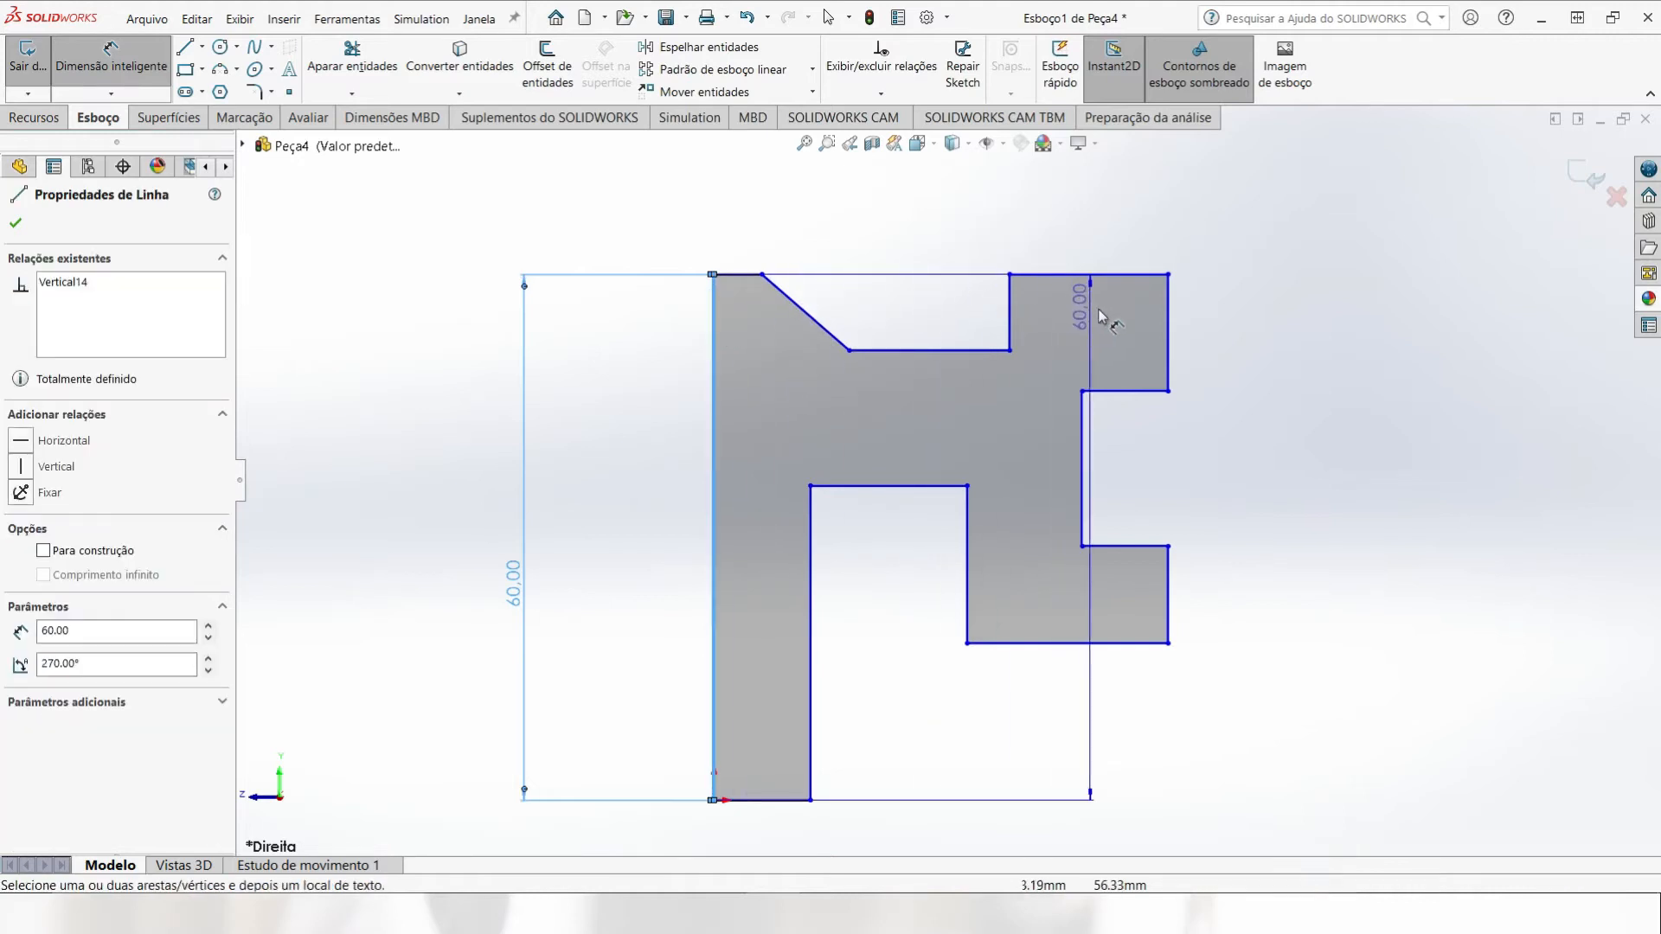
pyautogui.click(1168, 327)
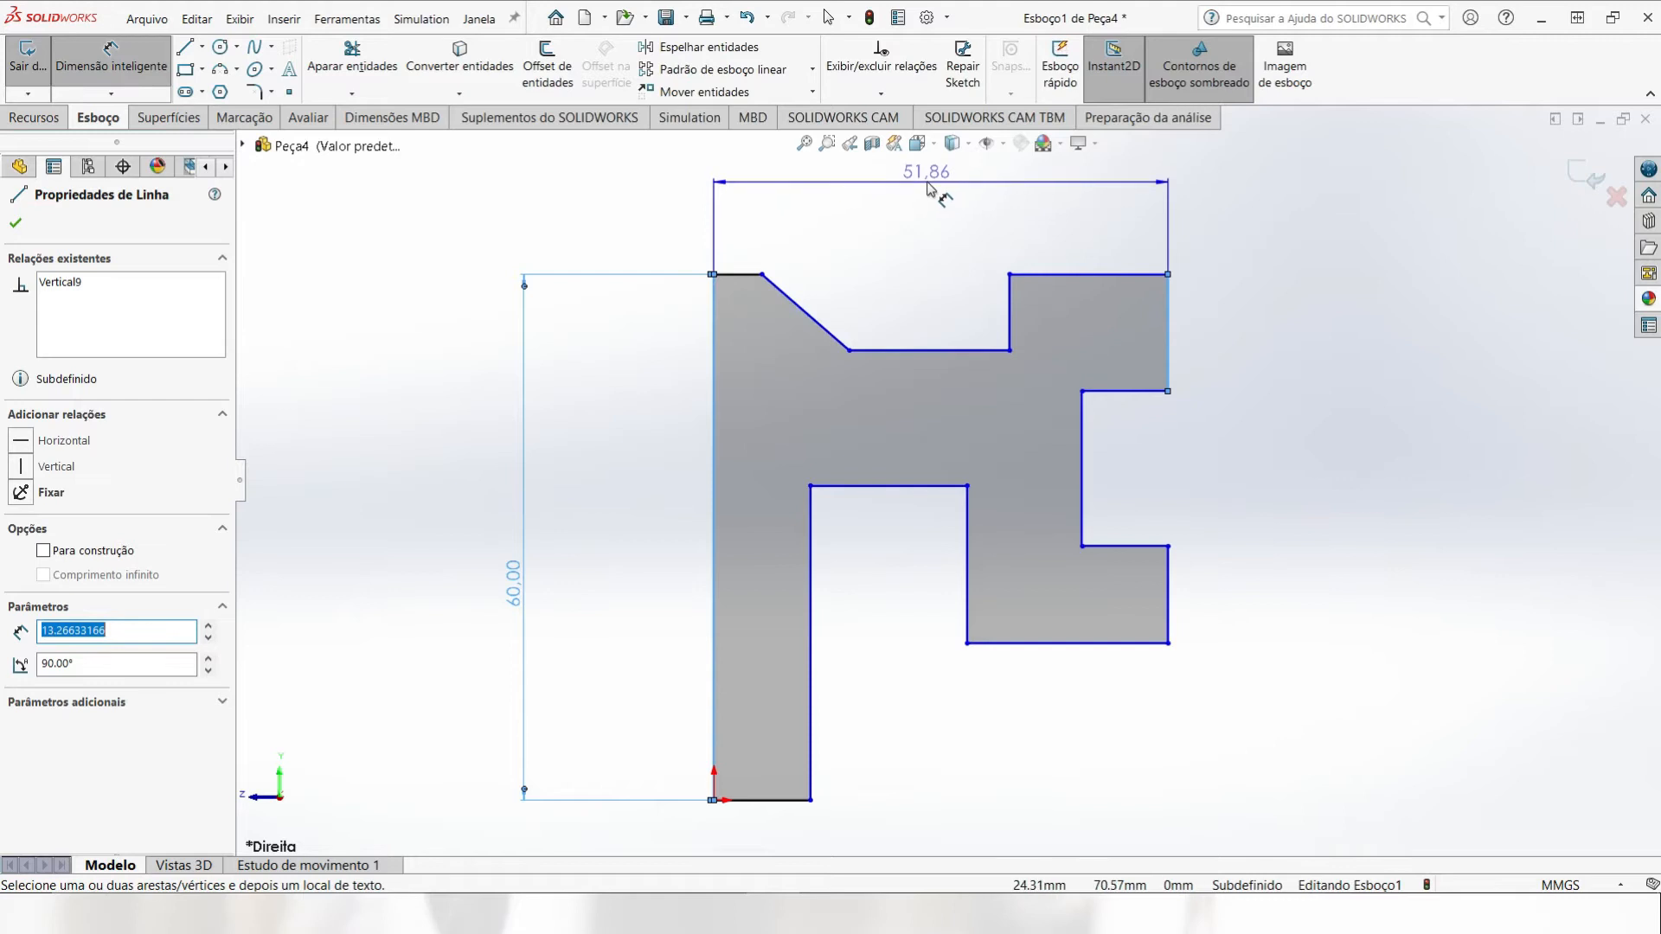
pyautogui.click(933, 183)
pyautogui.write('60')
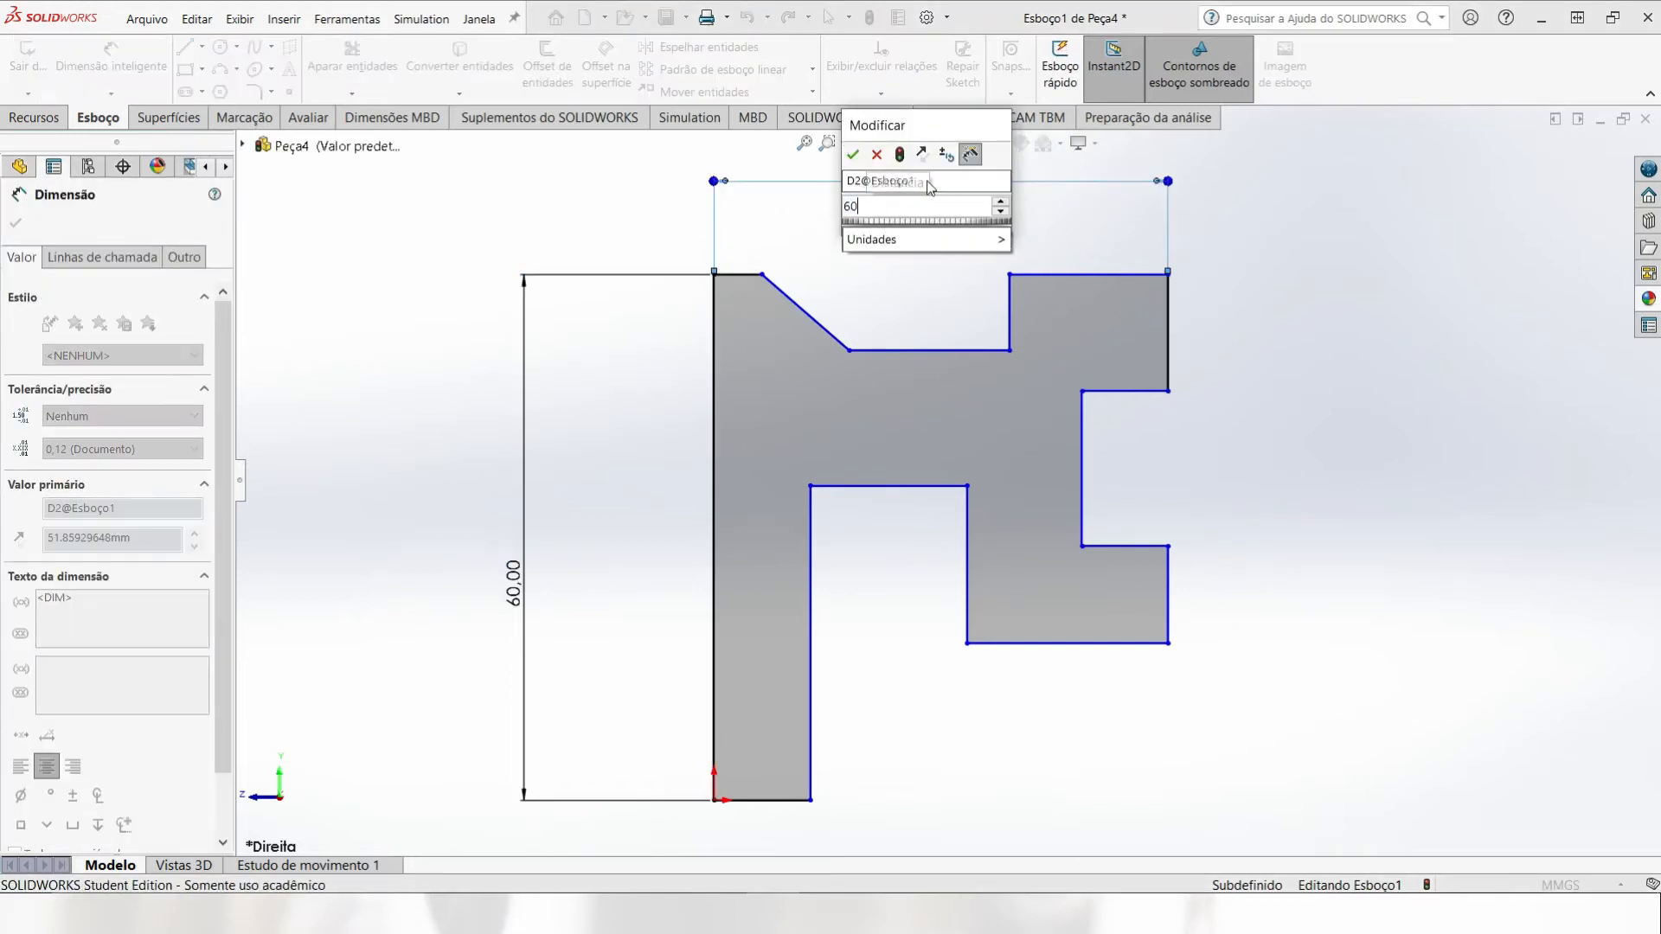
pyautogui.press('Return')
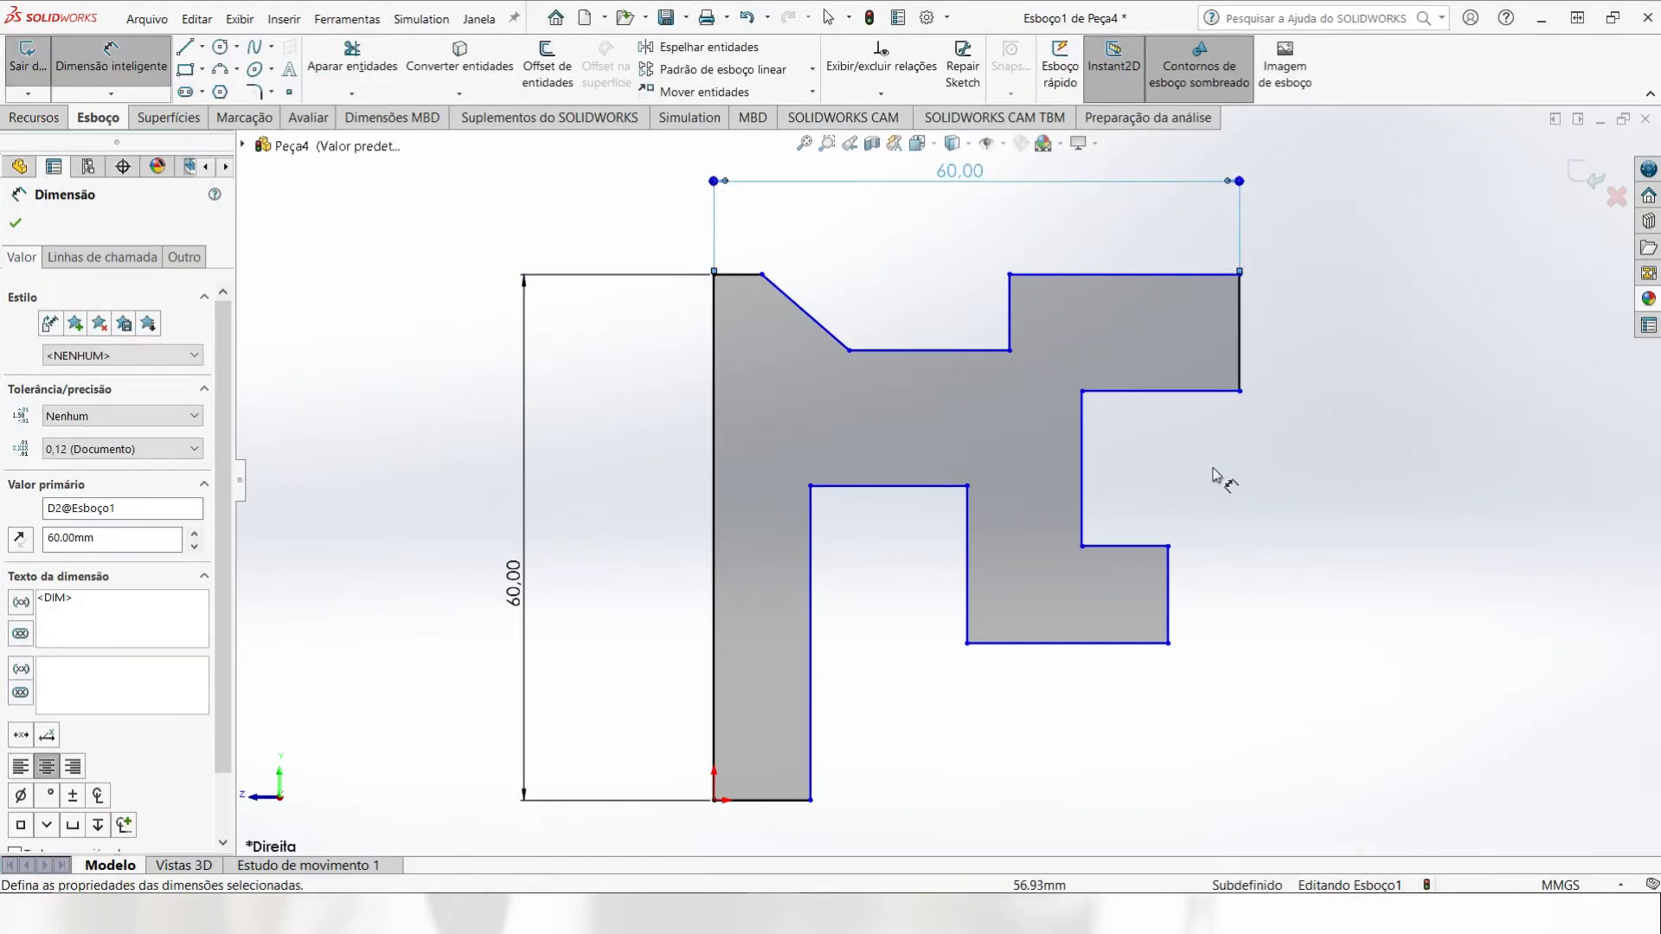
# Step: Dimension the top-right horizontal edge of the profile at 15 mm
pyautogui.click(1169, 276)
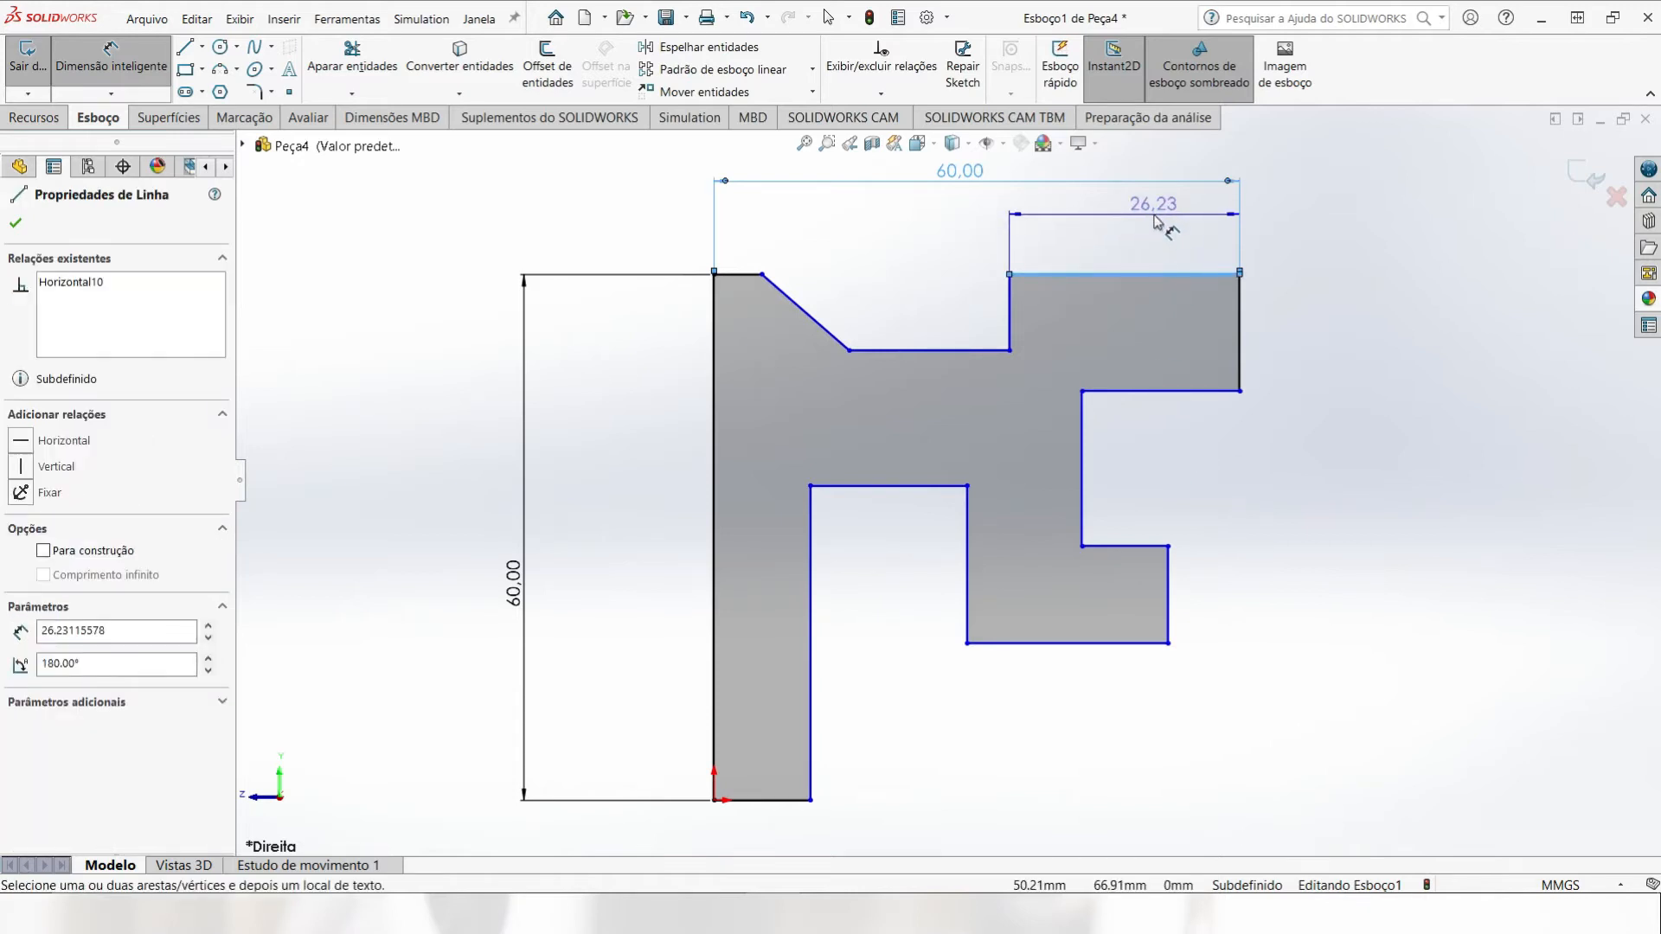
pyautogui.click(1154, 222)
pyautogui.press('Escape')
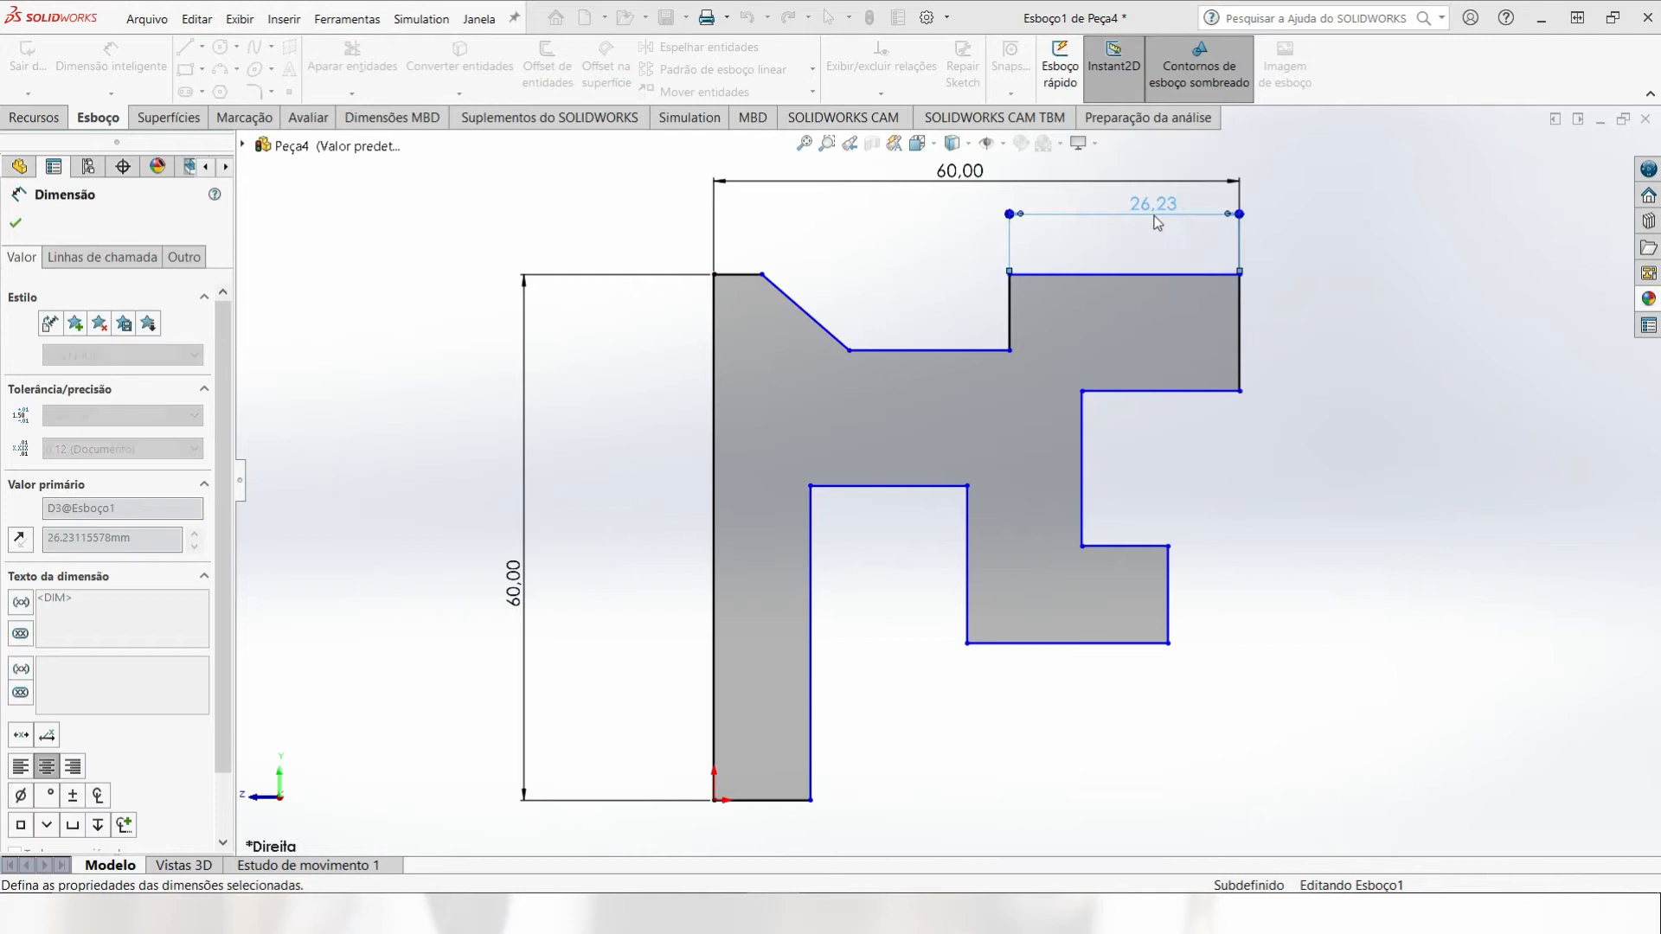
pyautogui.doubleClick(1158, 223)
pyautogui.write('15')
pyautogui.press('Return')
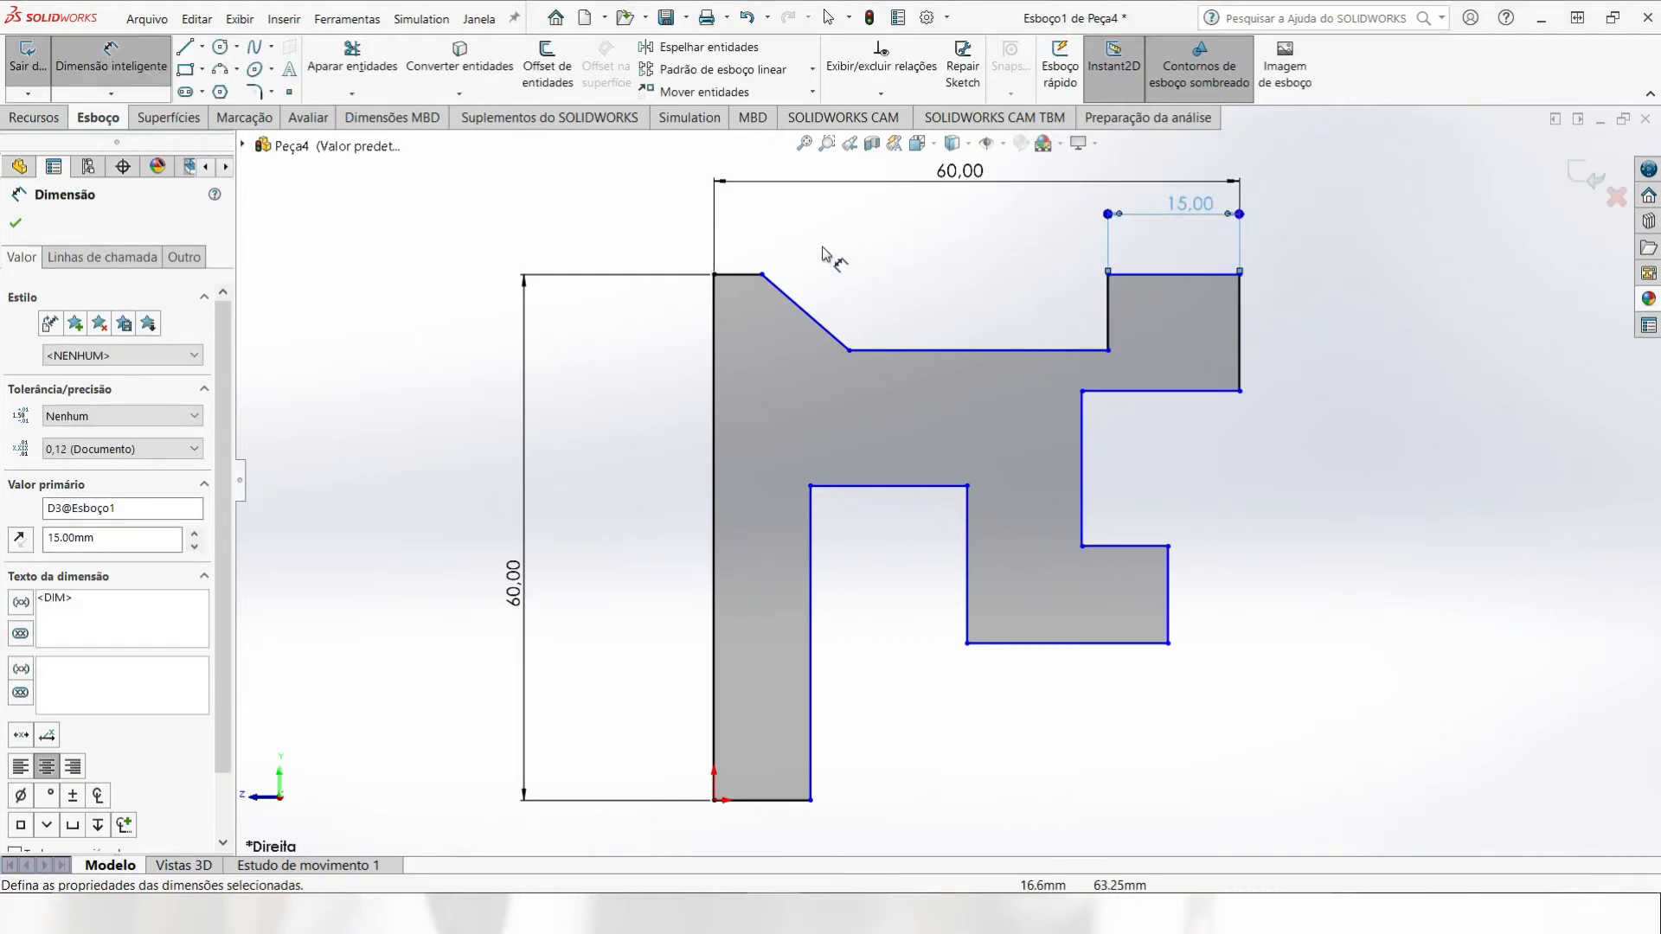
# Step: Dimension the top-left horizontal edge of the profile at 10 mm
pyautogui.click(748, 276)
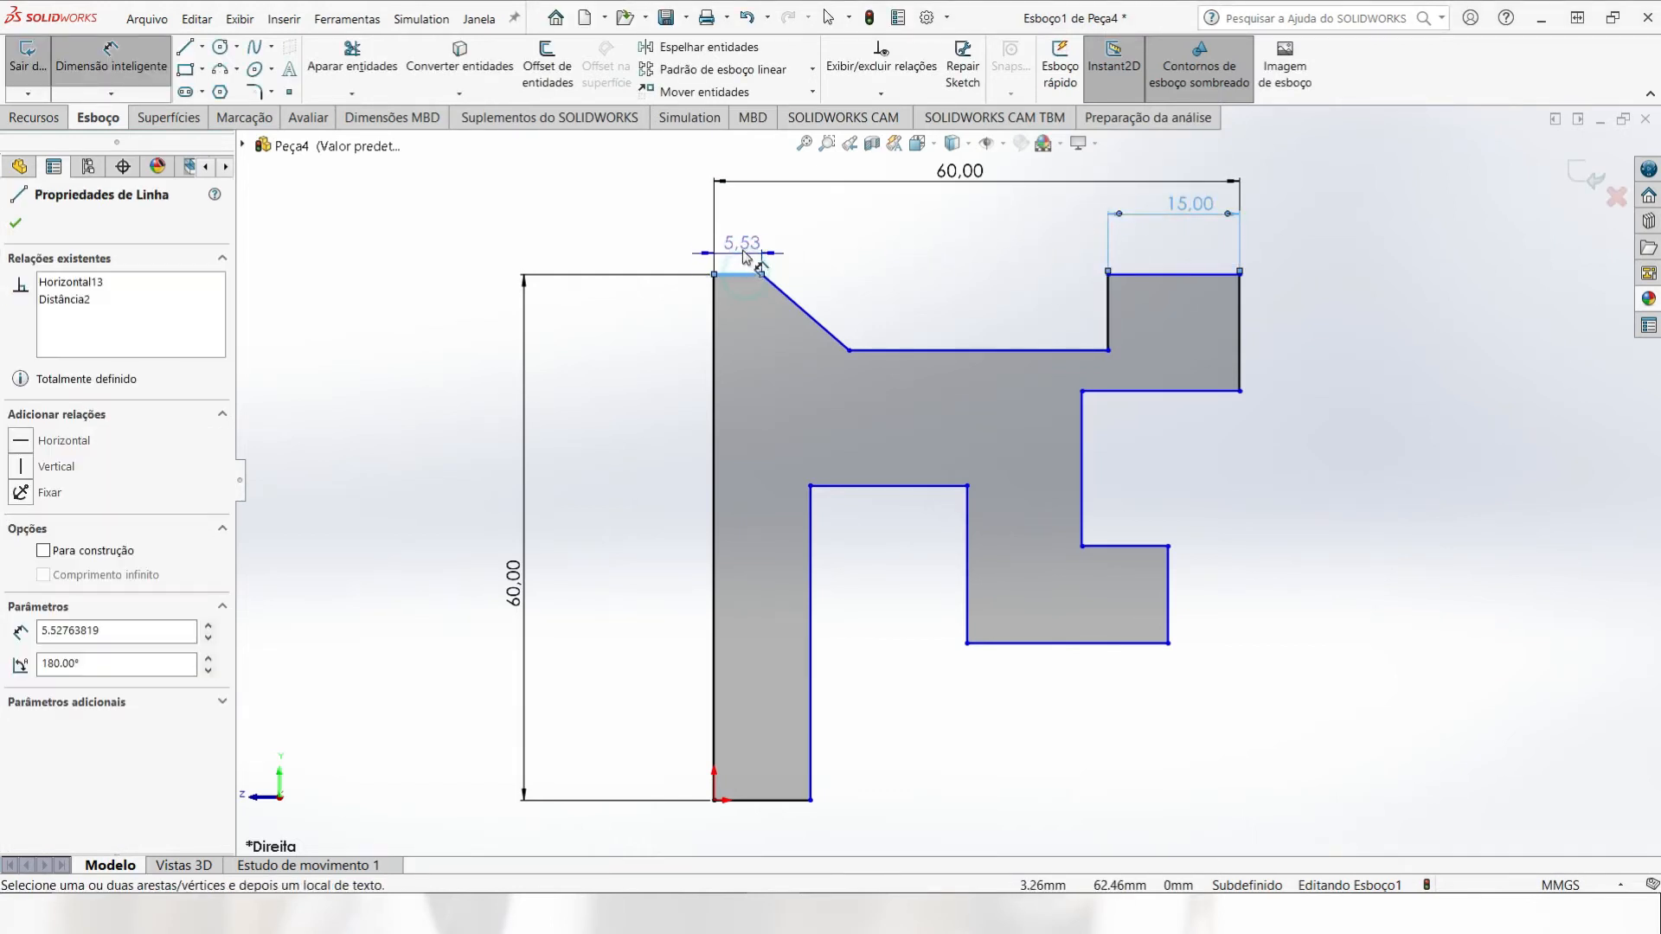
pyautogui.click(743, 218)
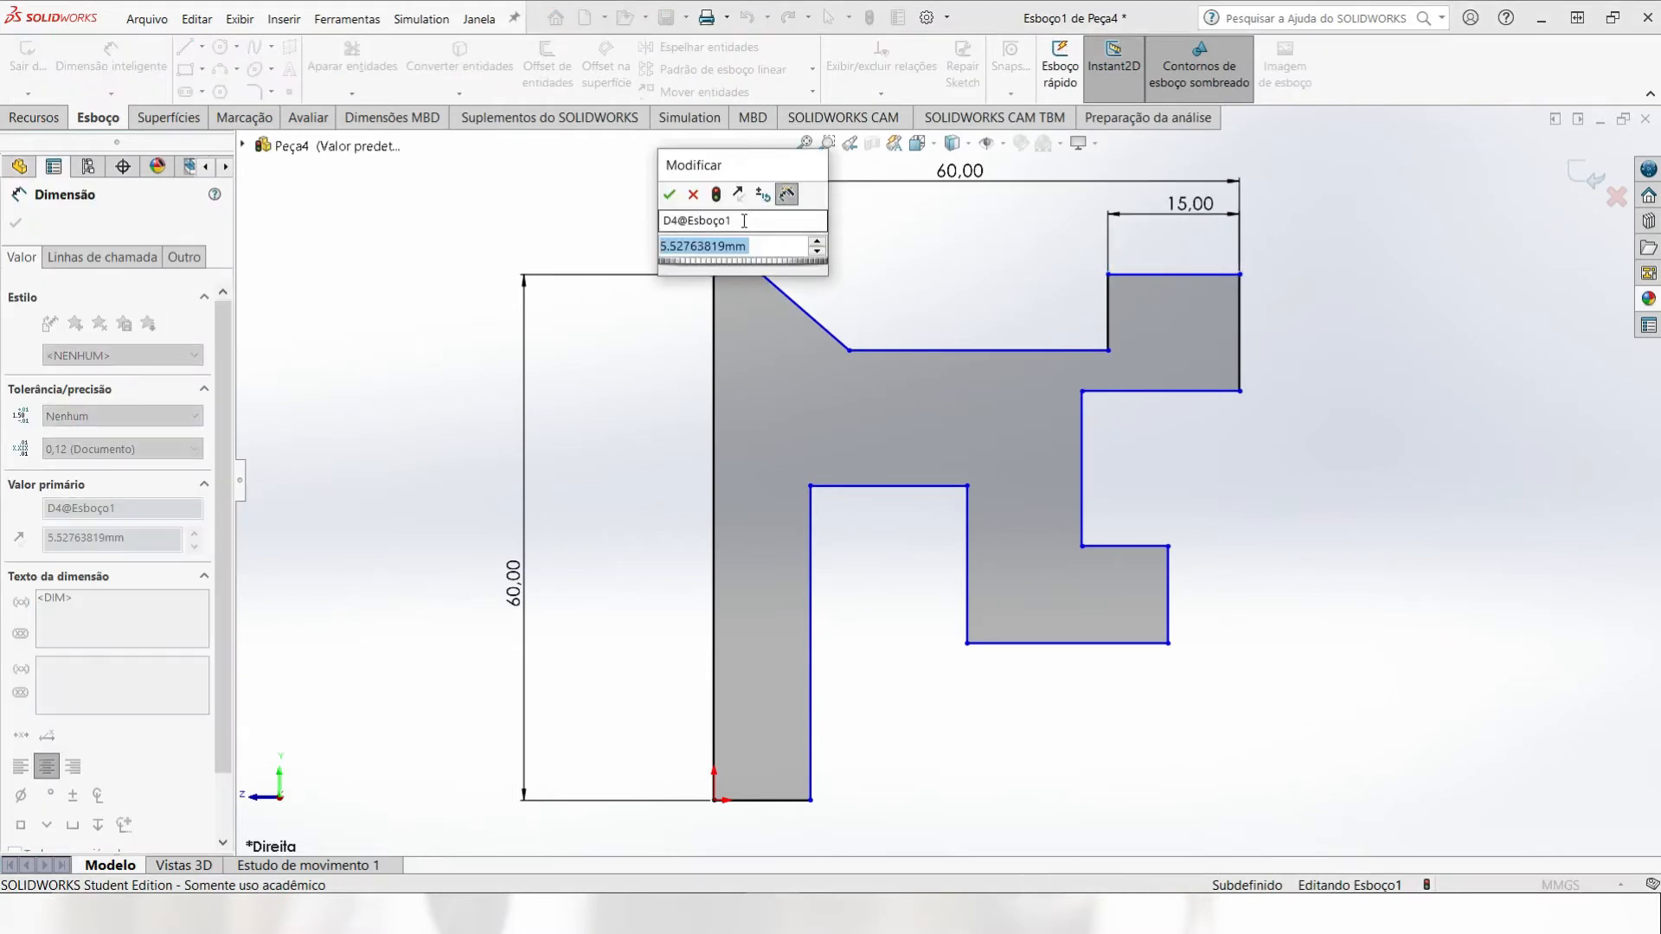
pyautogui.write('10')
pyautogui.press('Return')
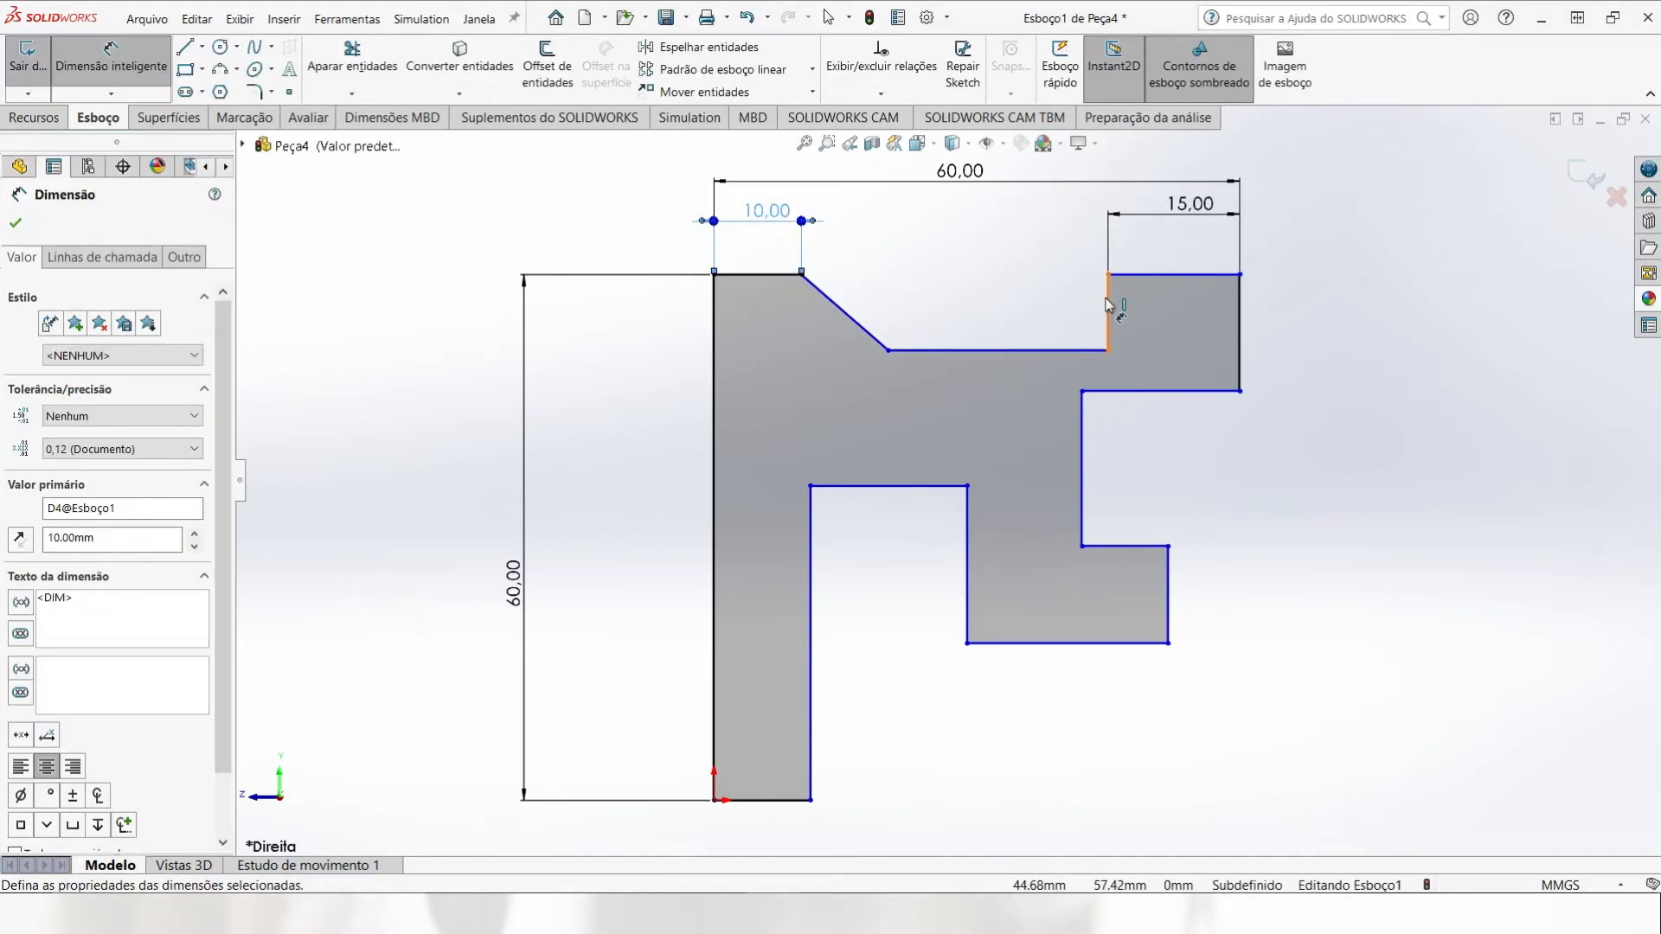
# Step: Dimension the top recess floor from its vertical wall to the lower end of the slope at 25 mm
pyautogui.moveTo(1107, 304); pyautogui.dragTo(895, 359)
pyautogui.click(889, 351)
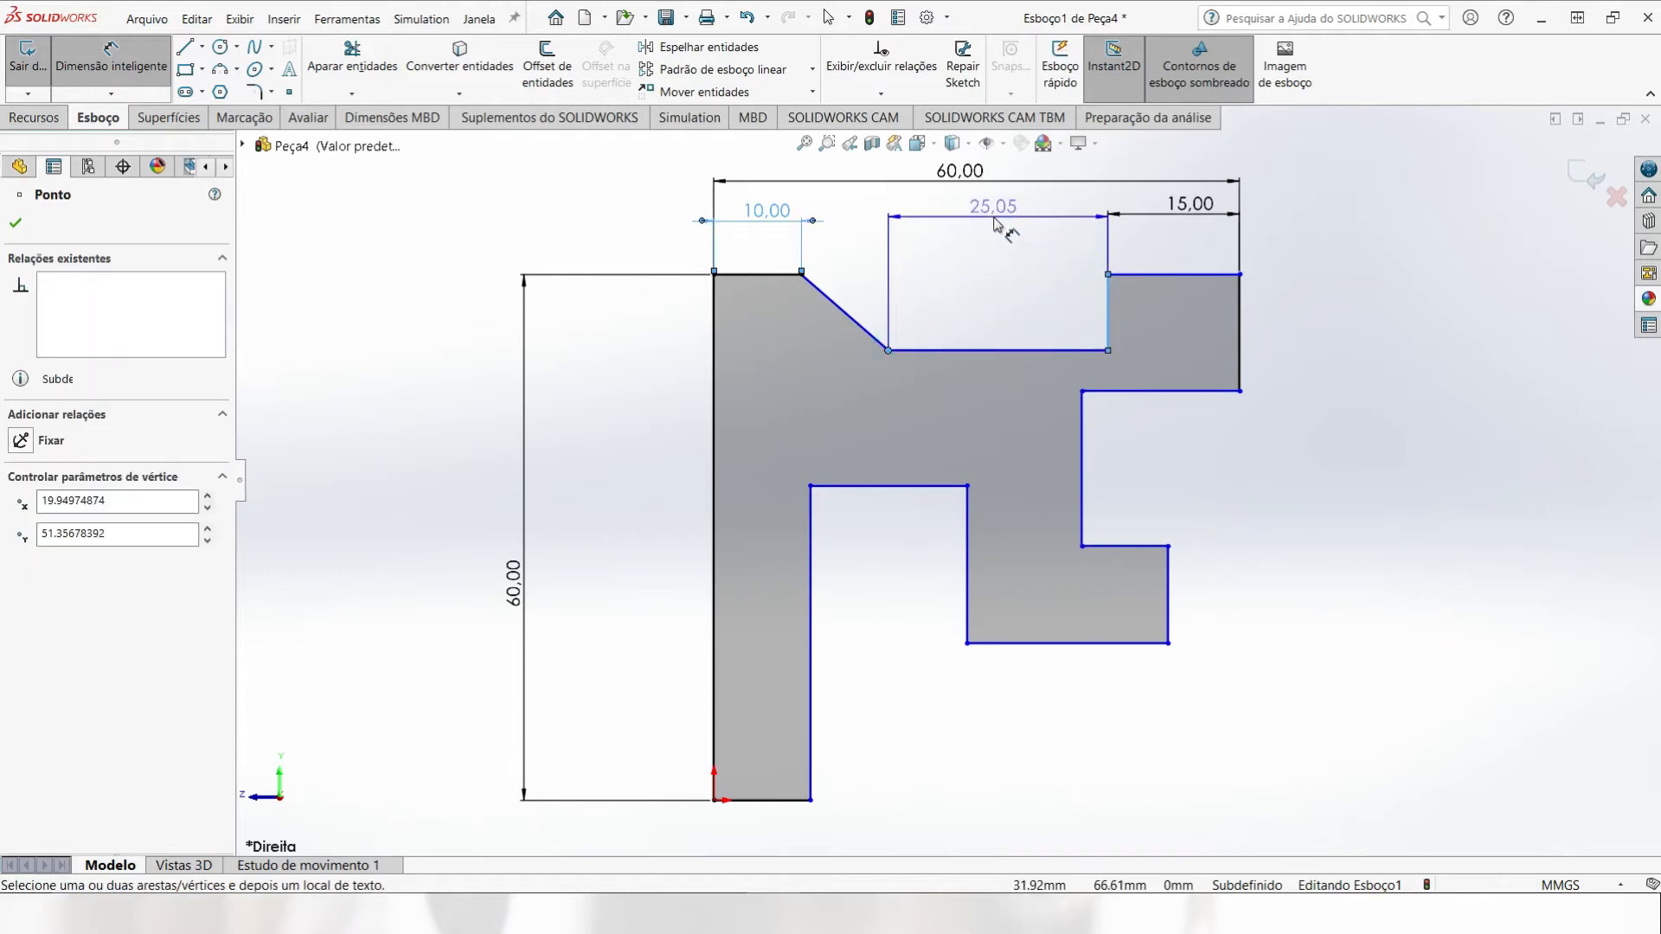
pyautogui.click(994, 218)
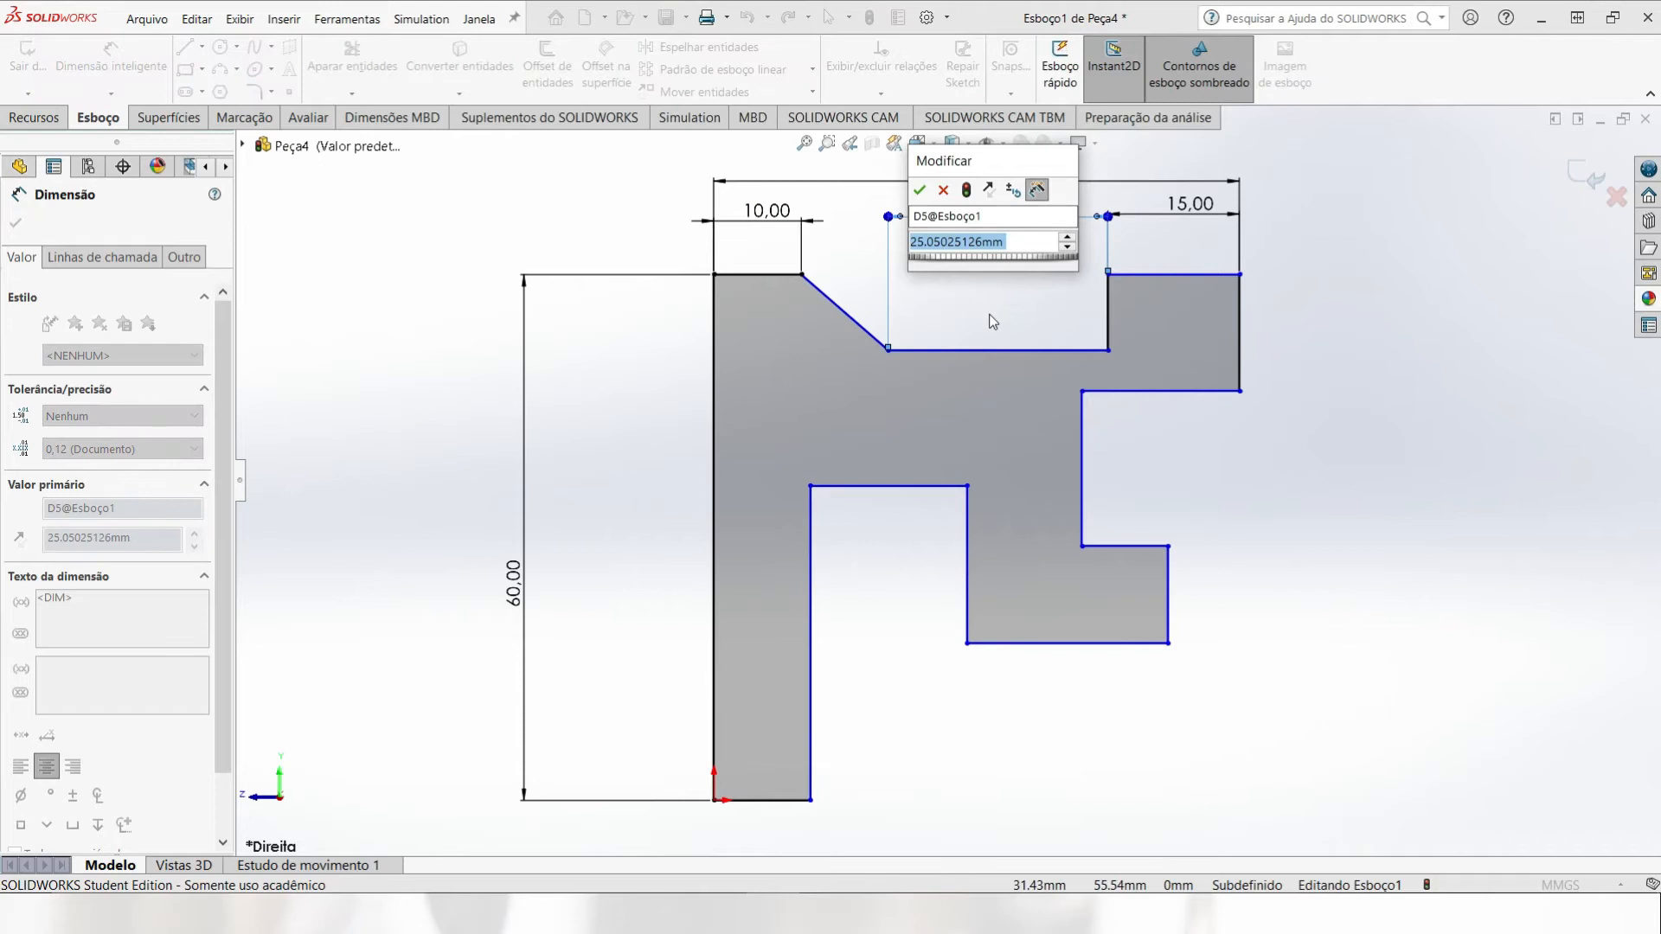
pyautogui.write('25')
pyautogui.press('Return')
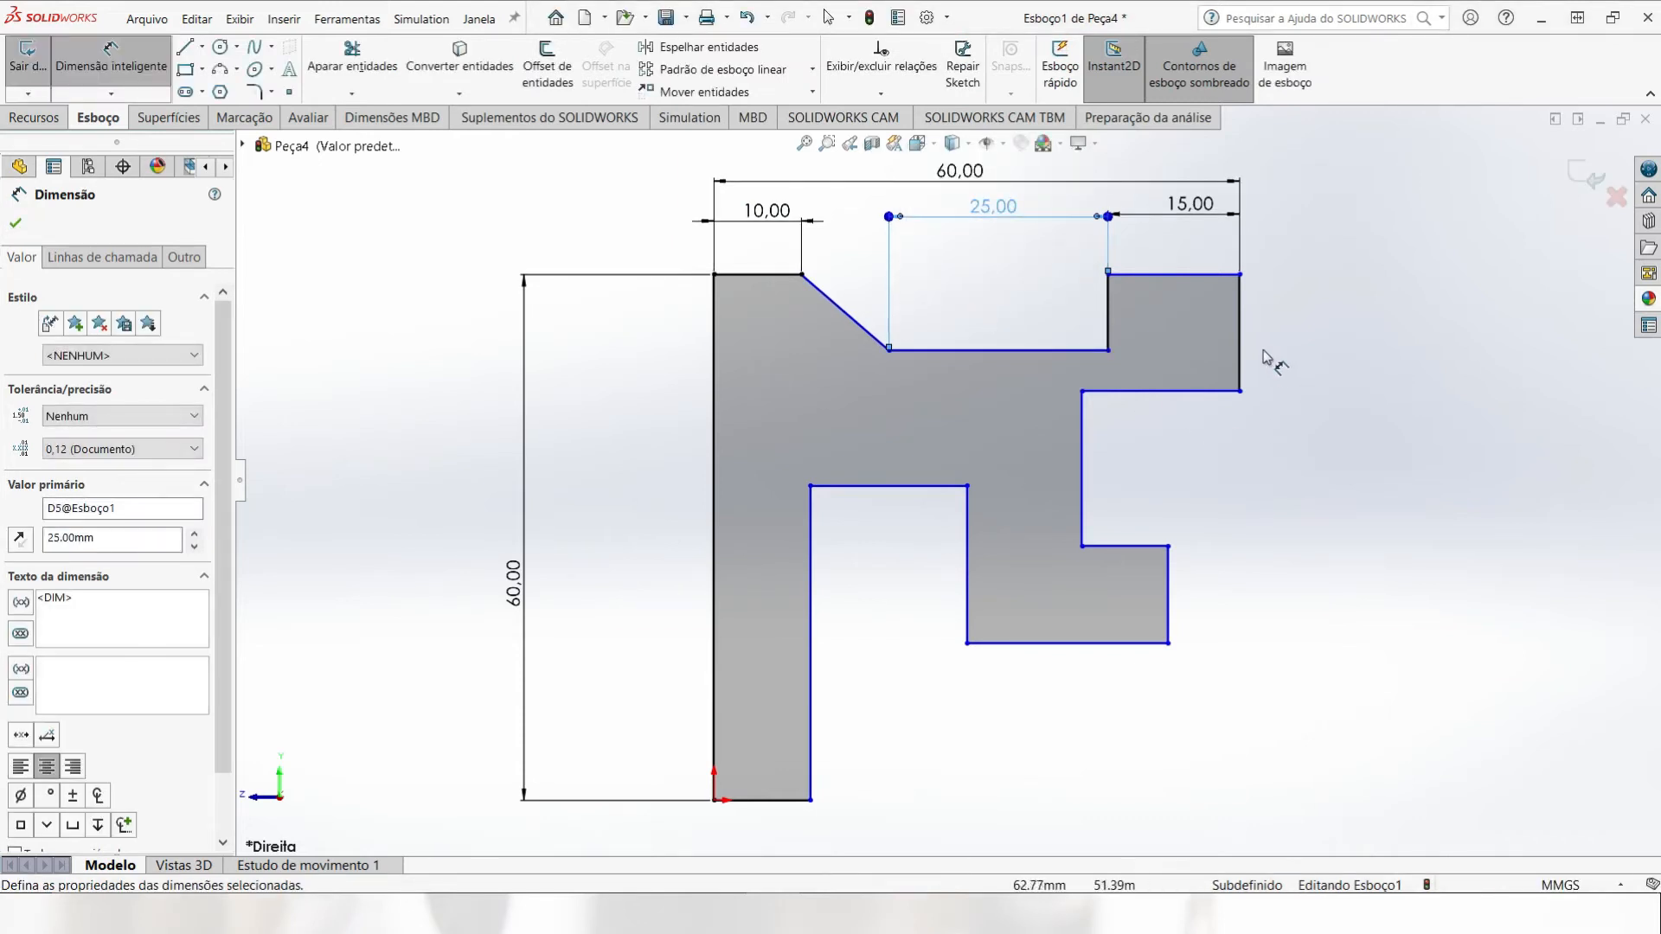
# Step: Dimension the upper right vertical edge of the profile at 20 mm
pyautogui.click(1242, 324)
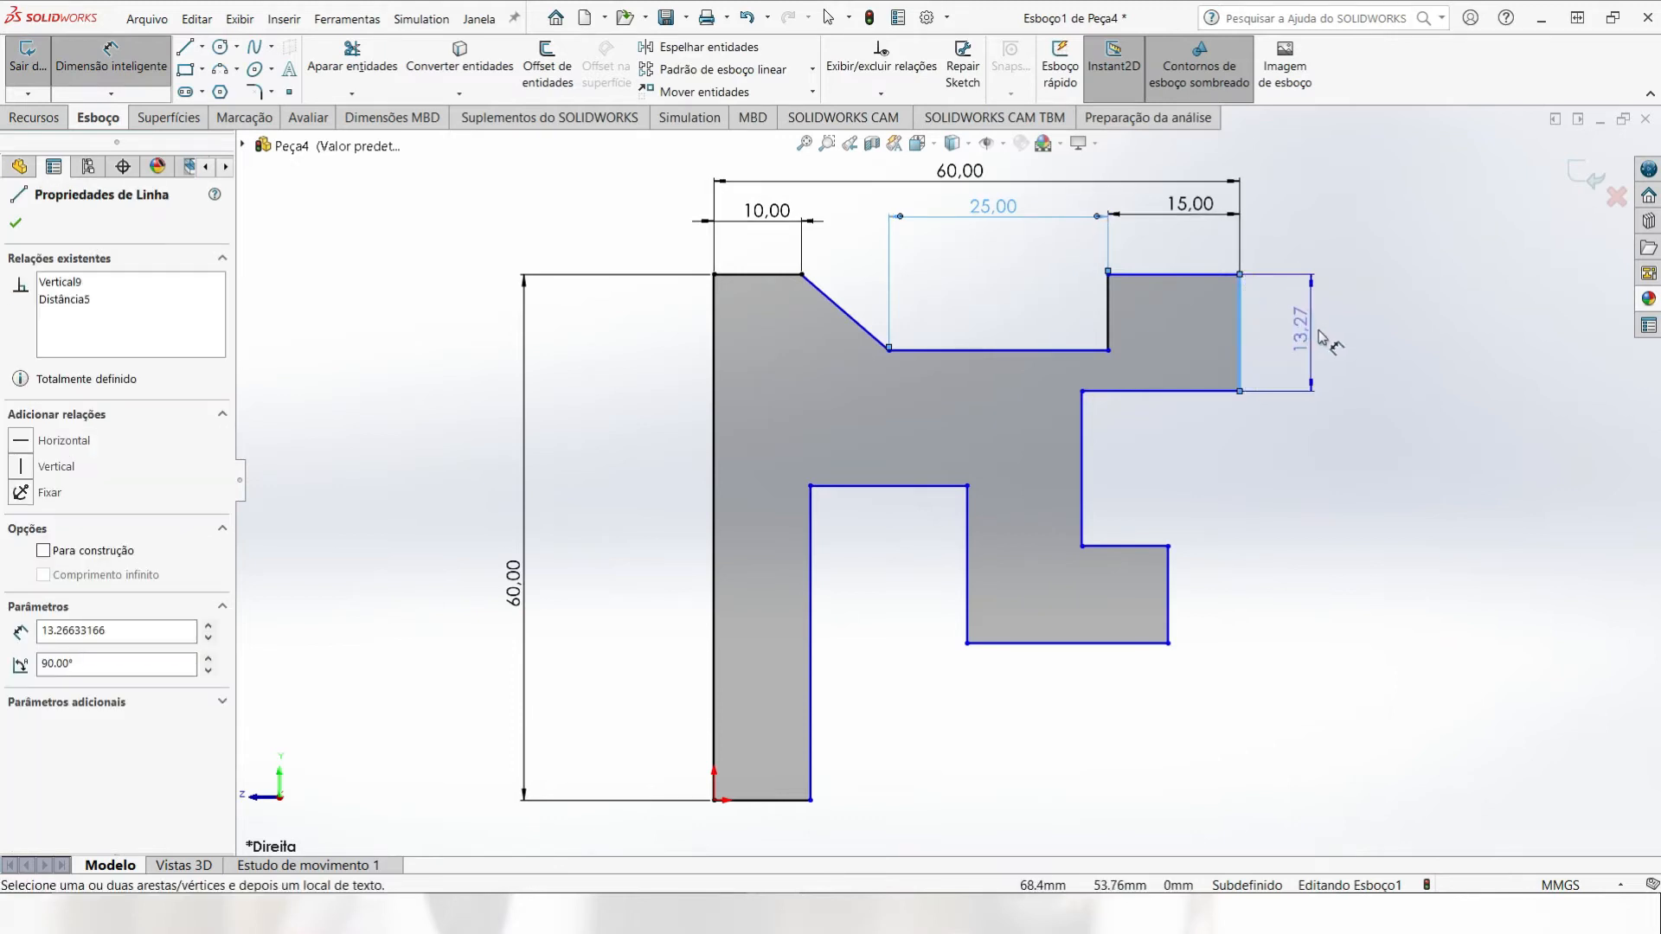
pyautogui.click(1318, 327)
pyautogui.write('20')
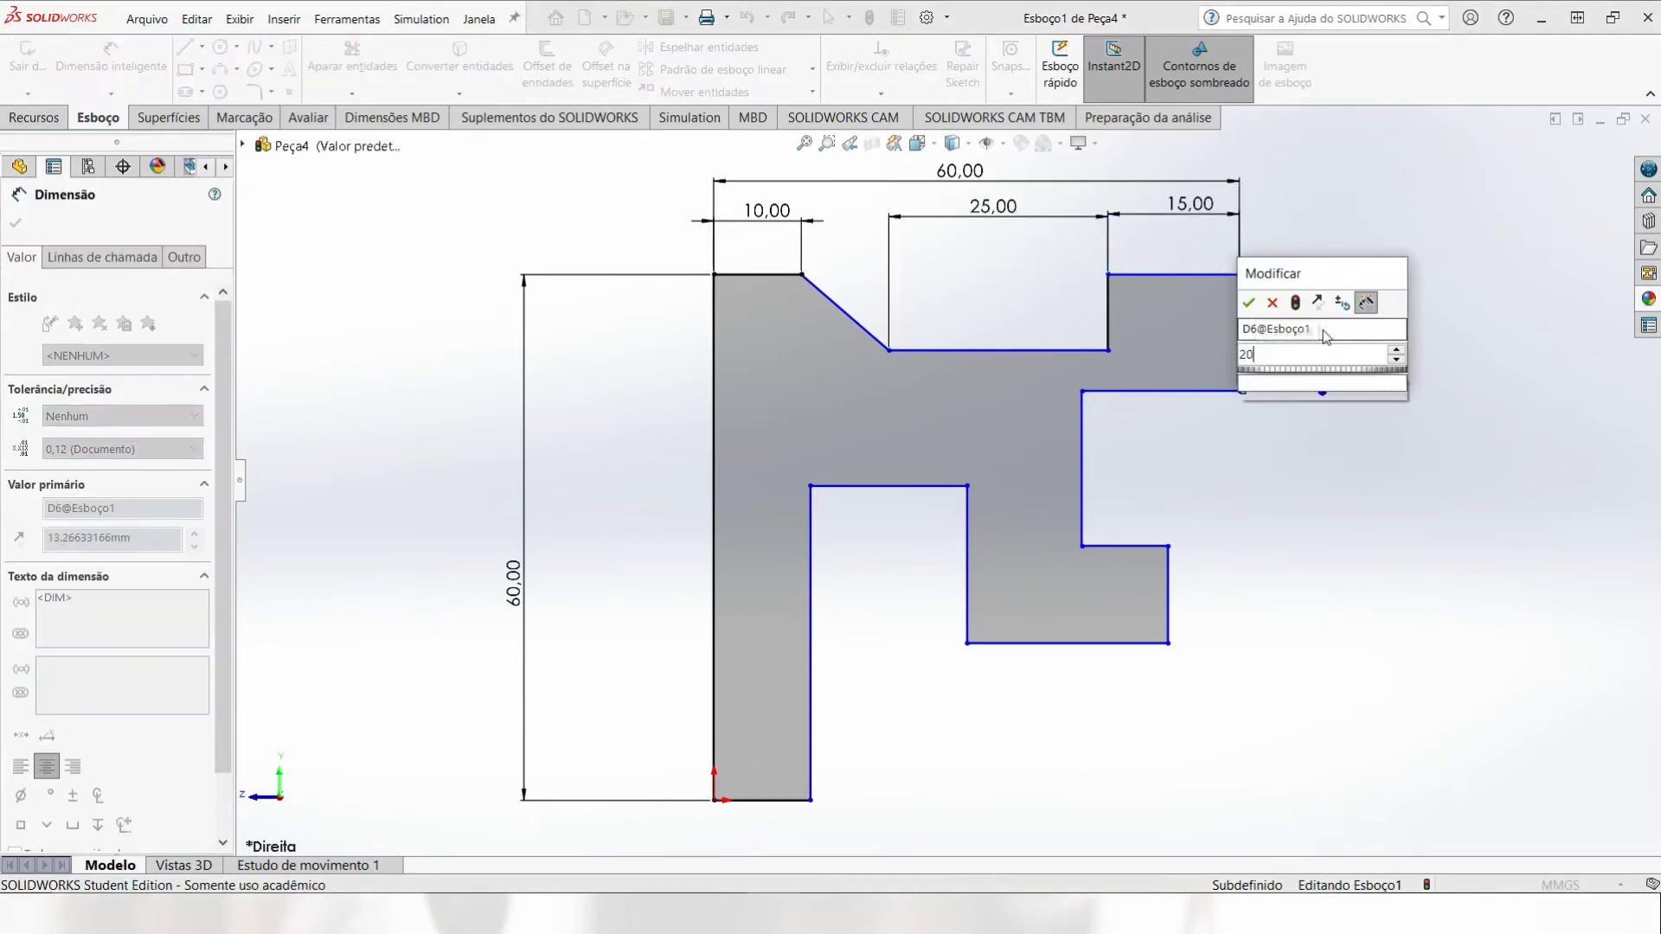
pyautogui.press('Return')
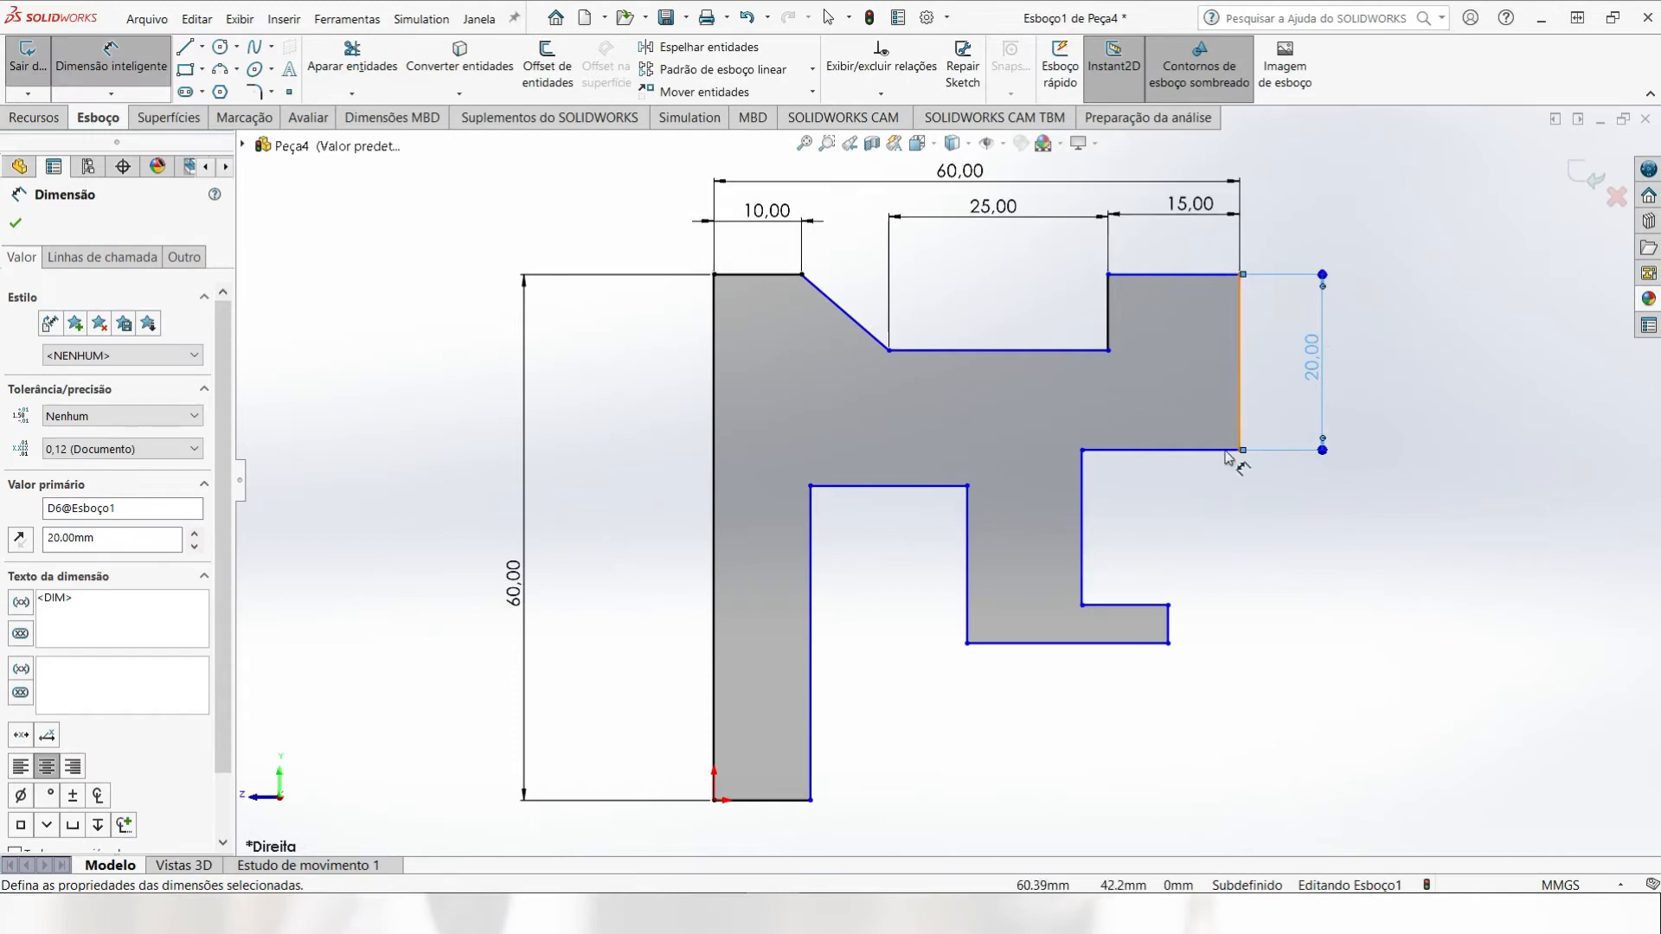
# Step: Dimension the opening height of the right-side notch between its upper and lower edges at 15 mm
pyautogui.click(1141, 455)
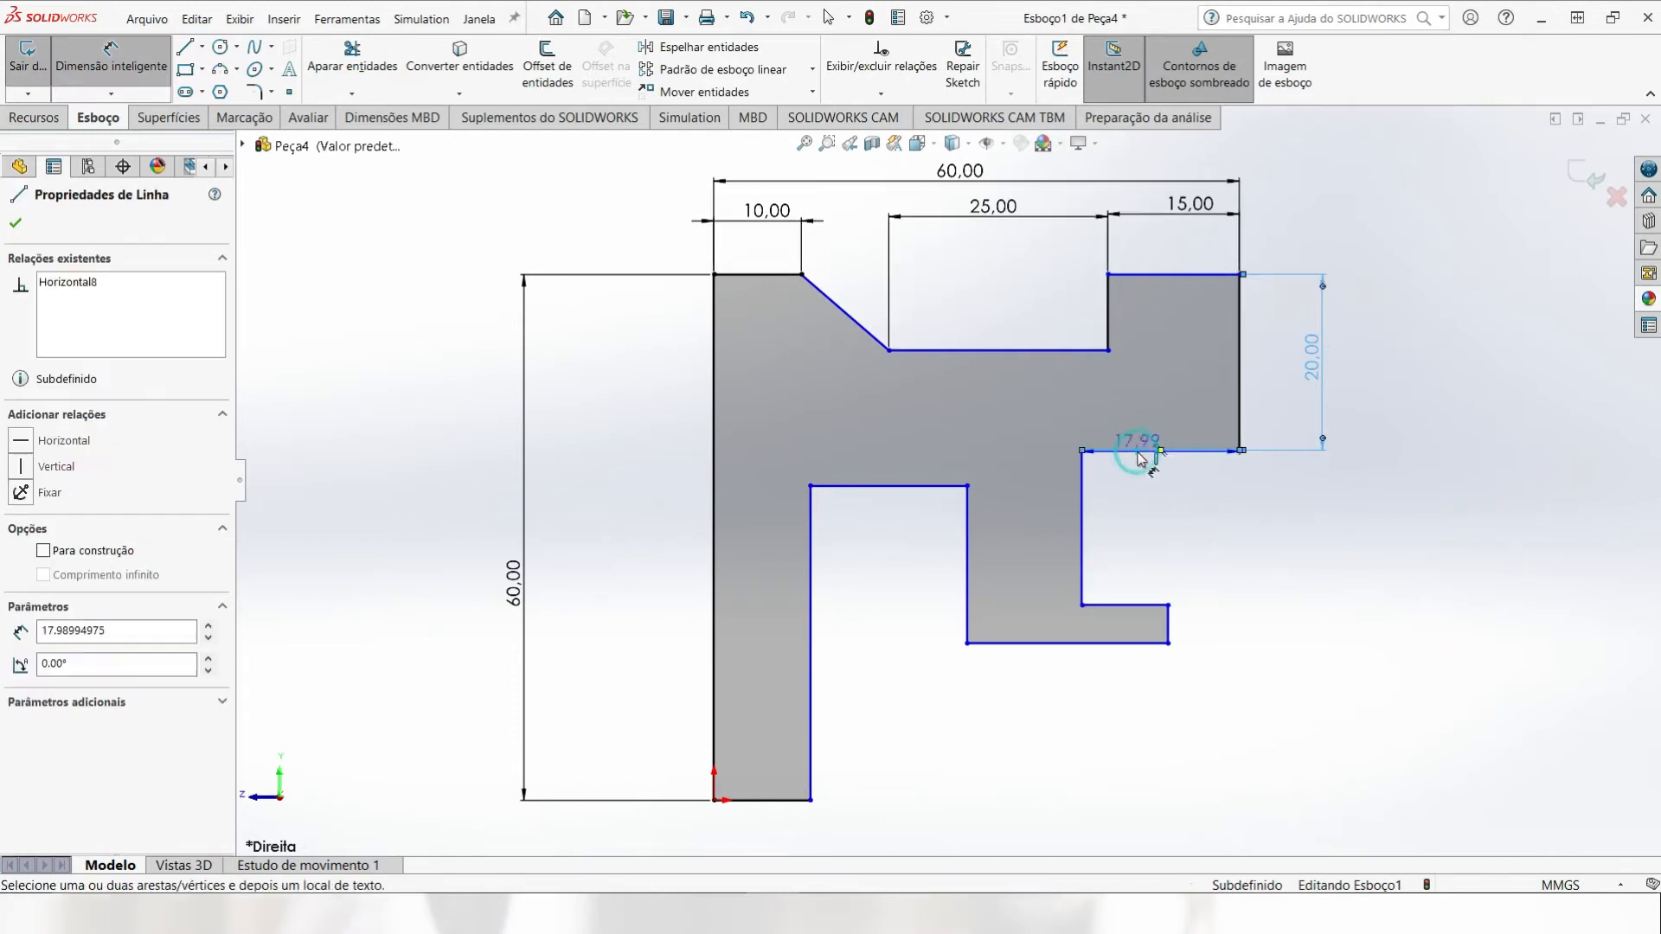
pyautogui.click(1146, 606)
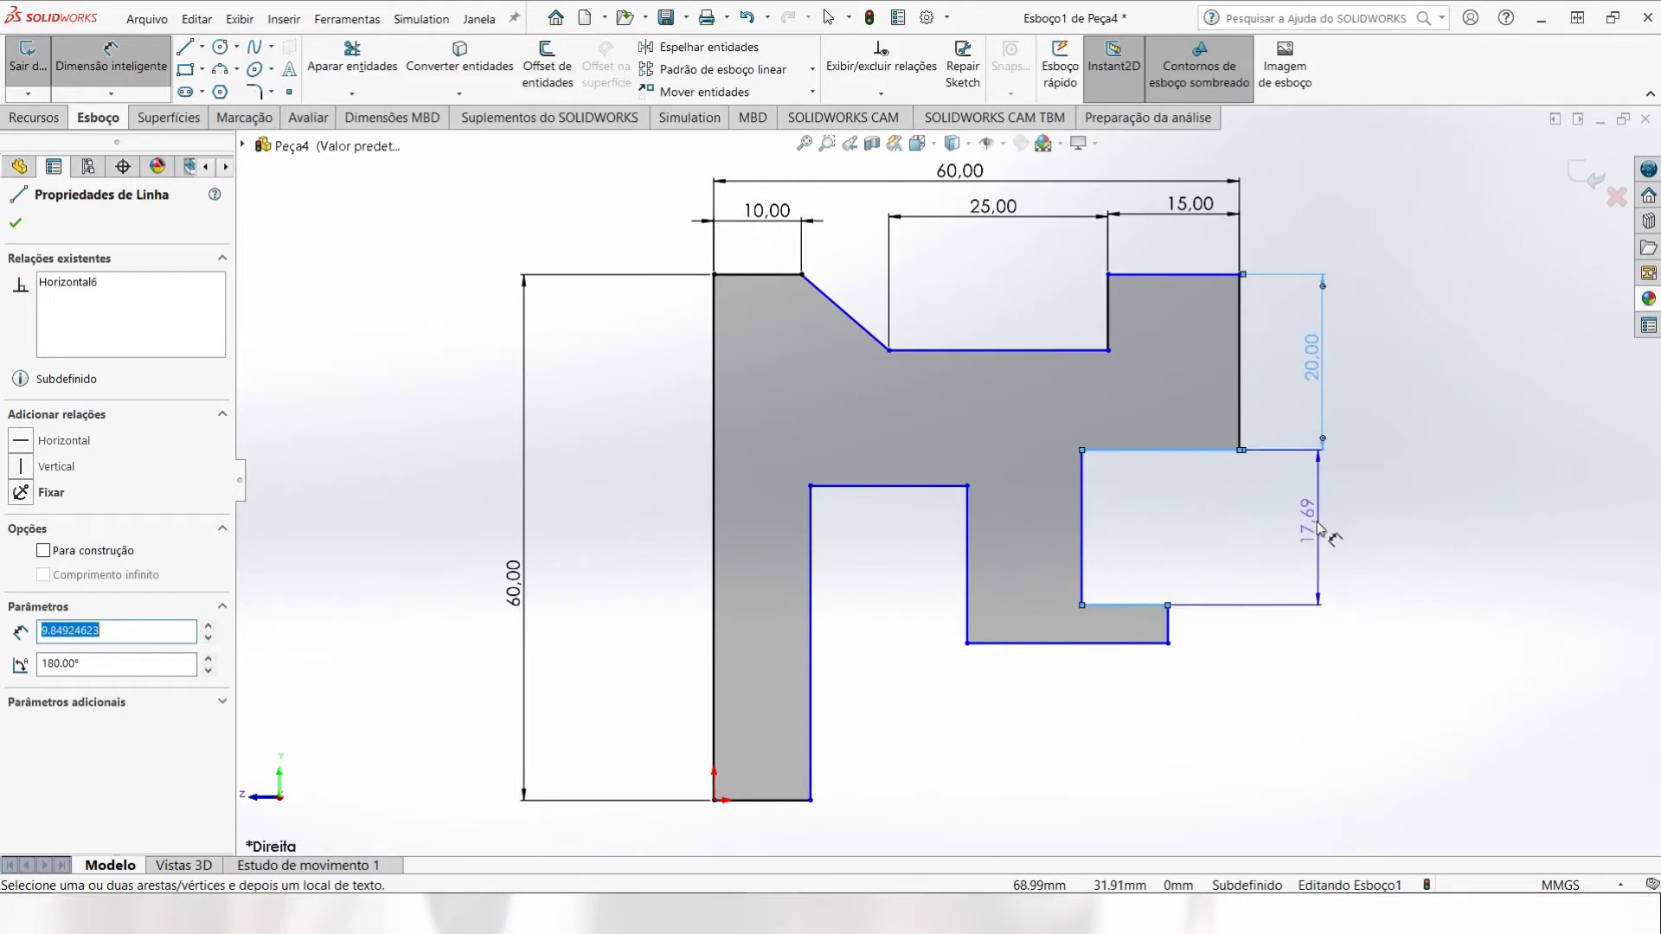
pyautogui.click(1322, 530)
pyautogui.write('15')
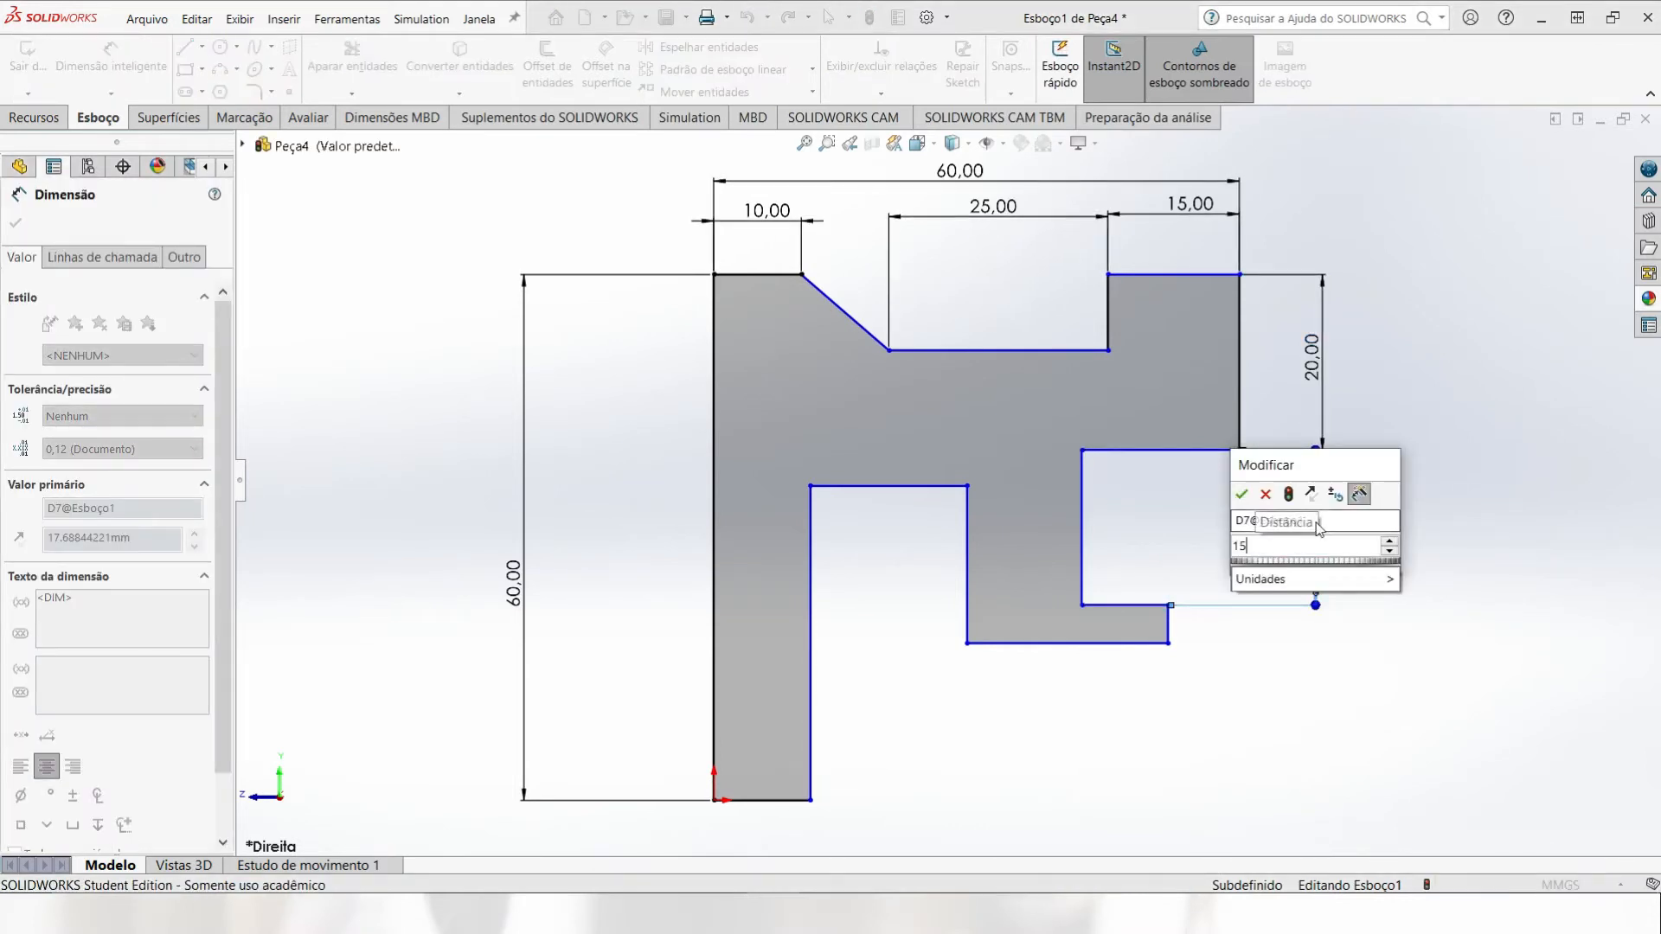
pyautogui.press('Return')
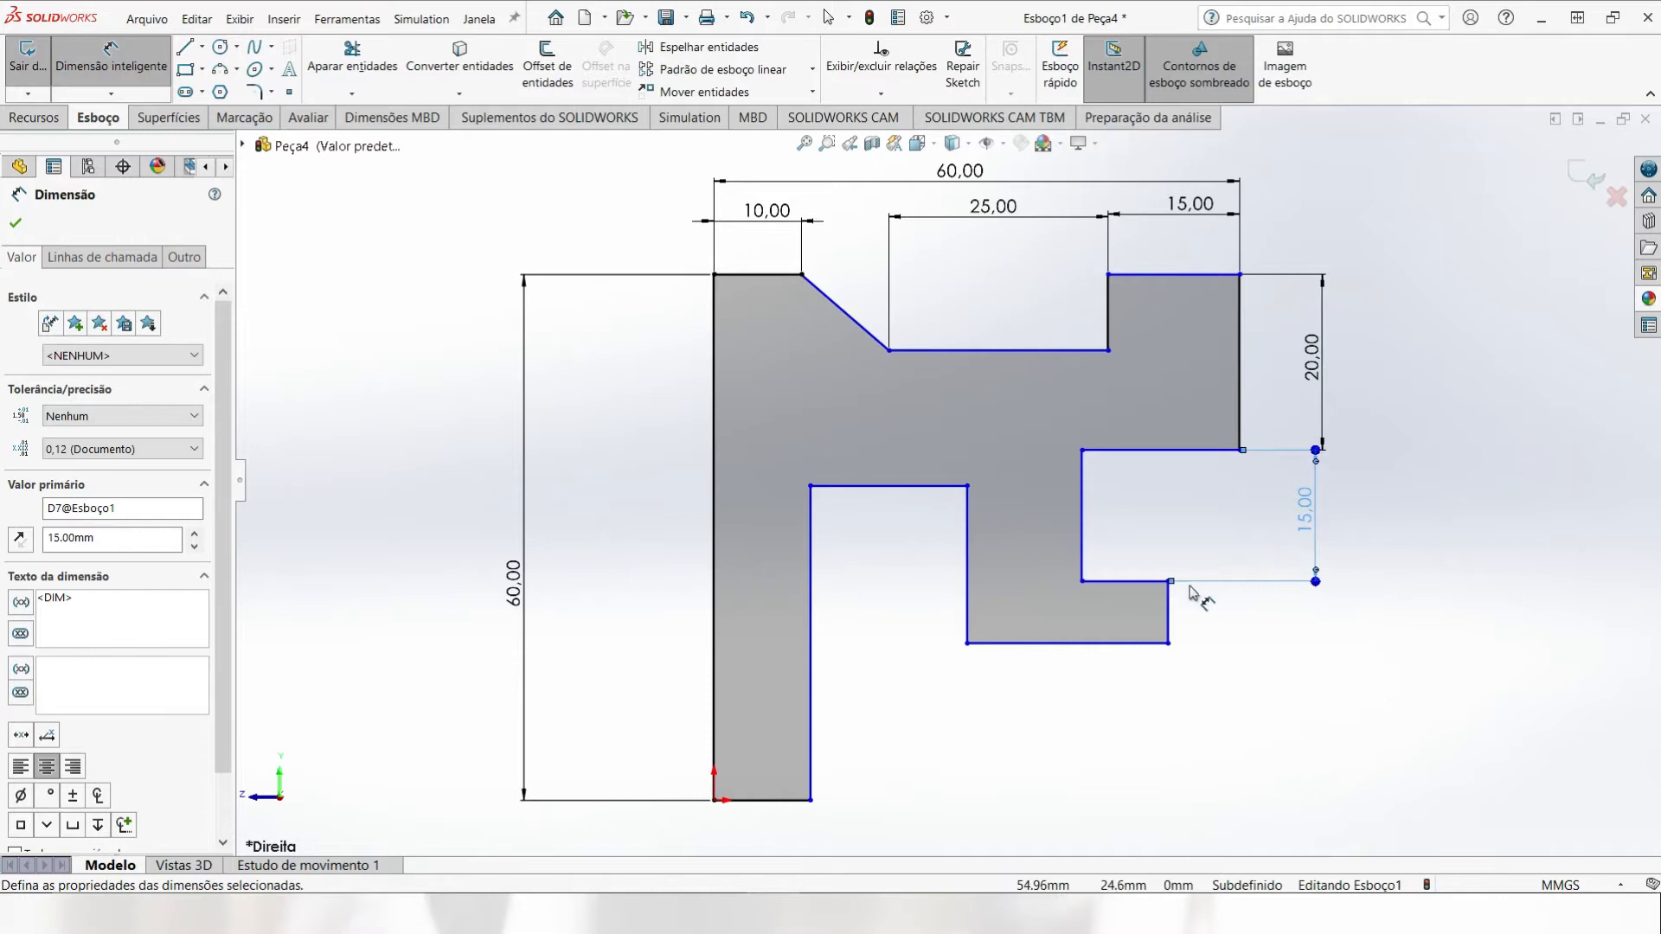
# Step: Dimension the height of the lower right foot between its upper and lower horizontal edges at 10 mm
pyautogui.click(1142, 582)
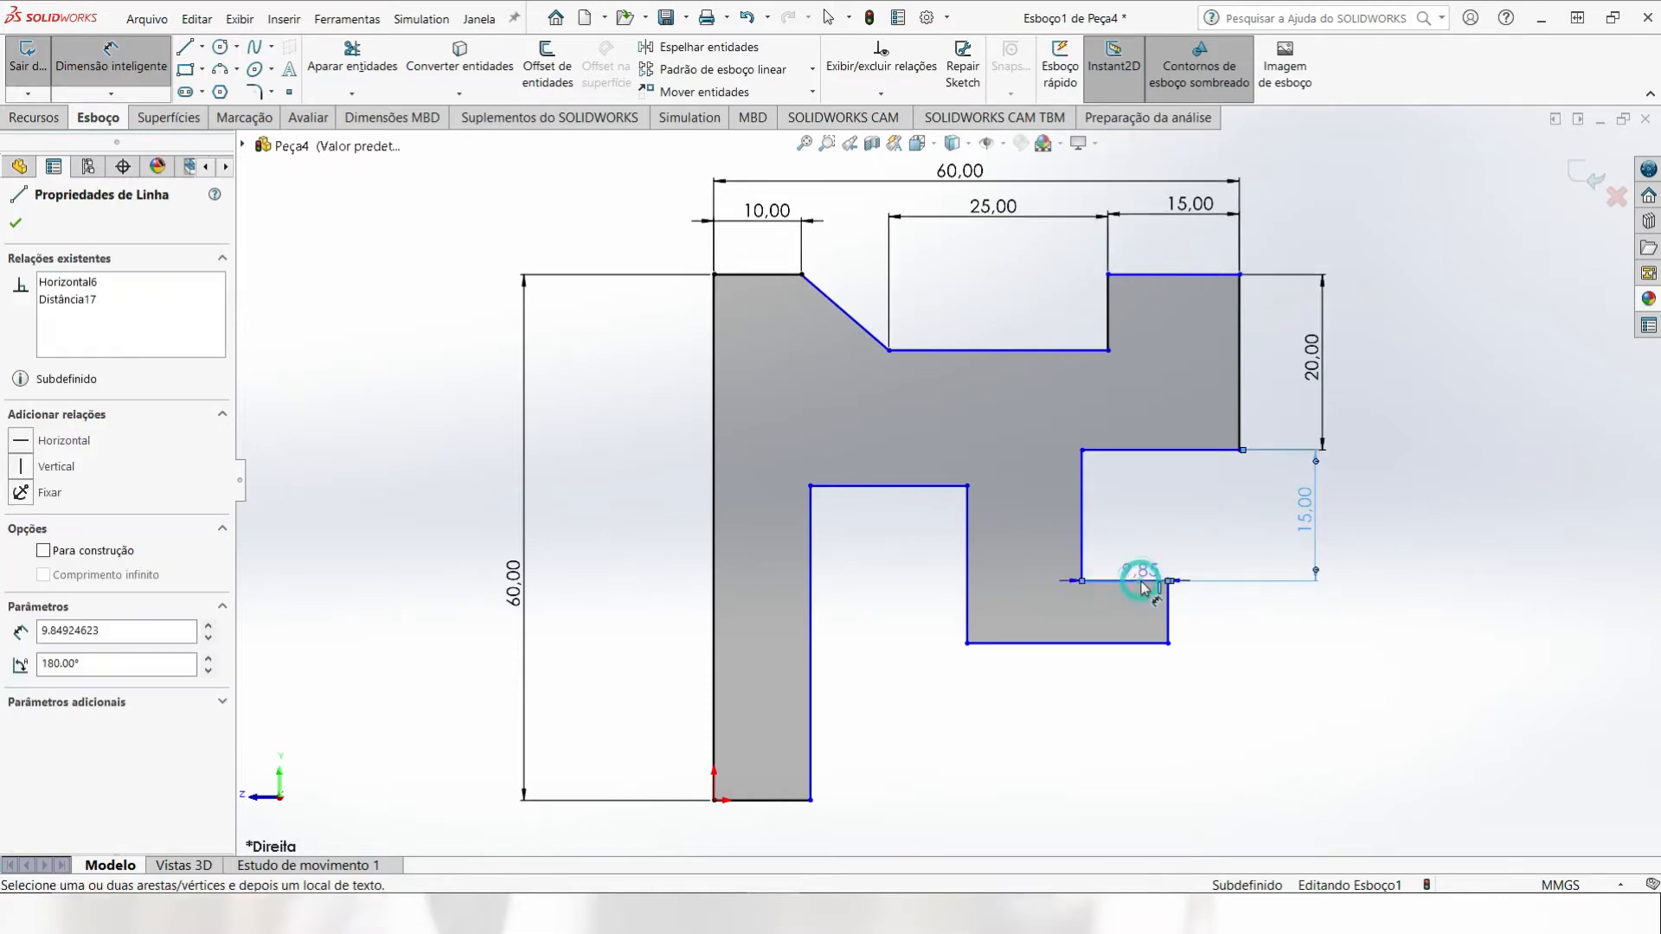
pyautogui.click(1142, 645)
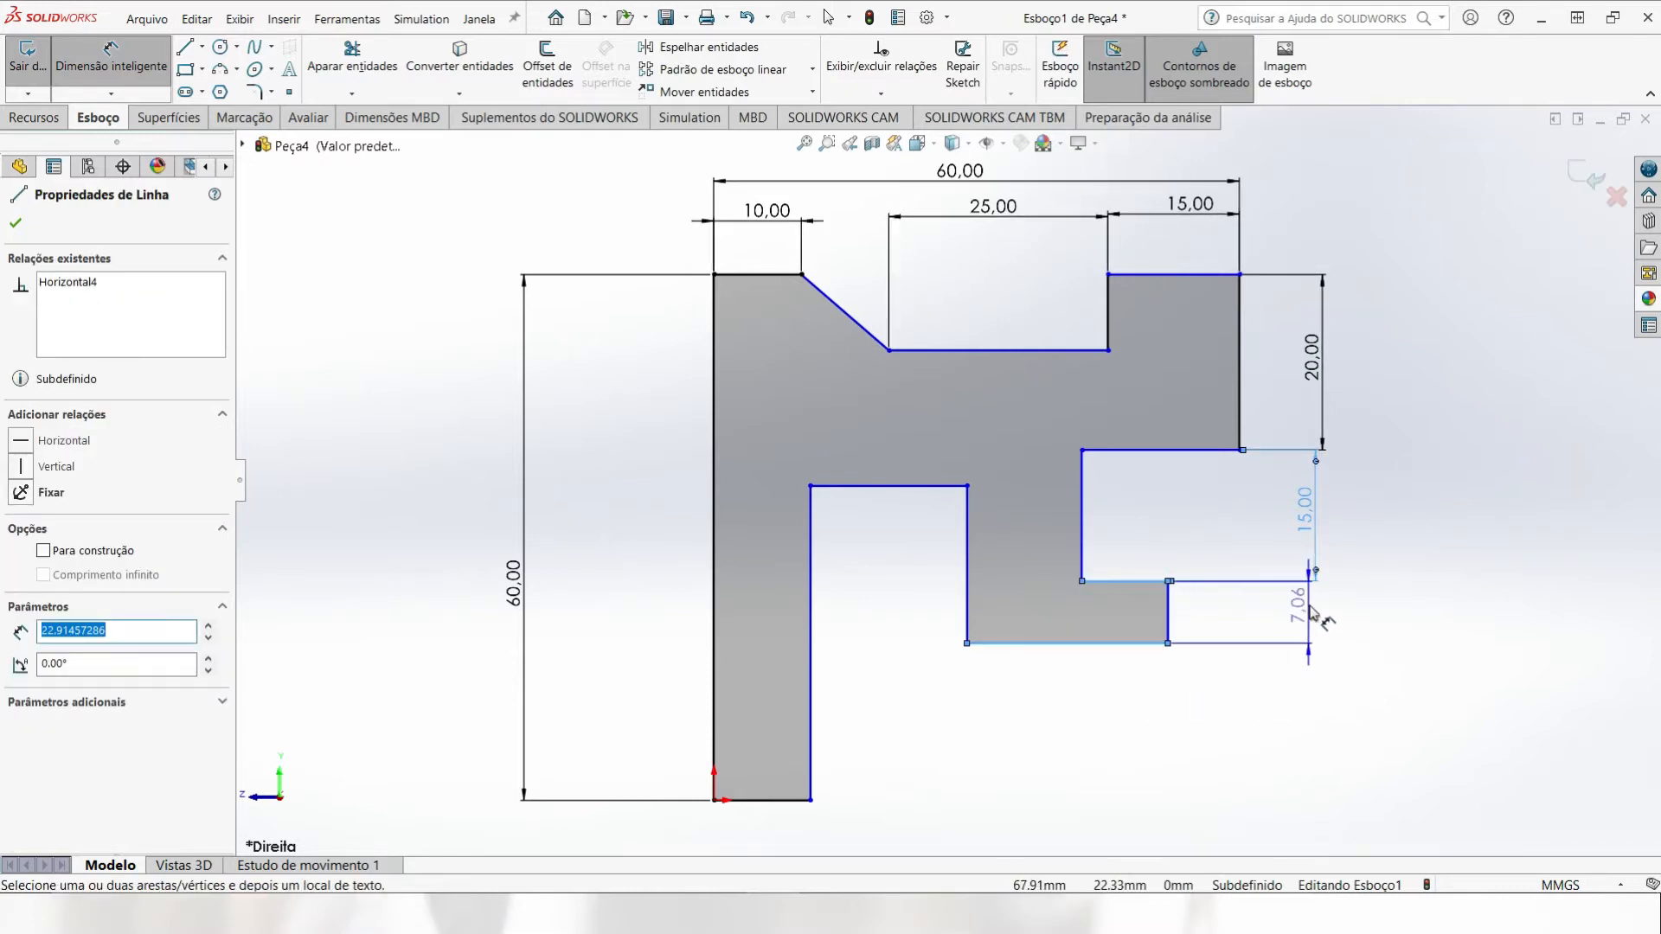
pyautogui.click(1318, 620)
pyautogui.write('10')
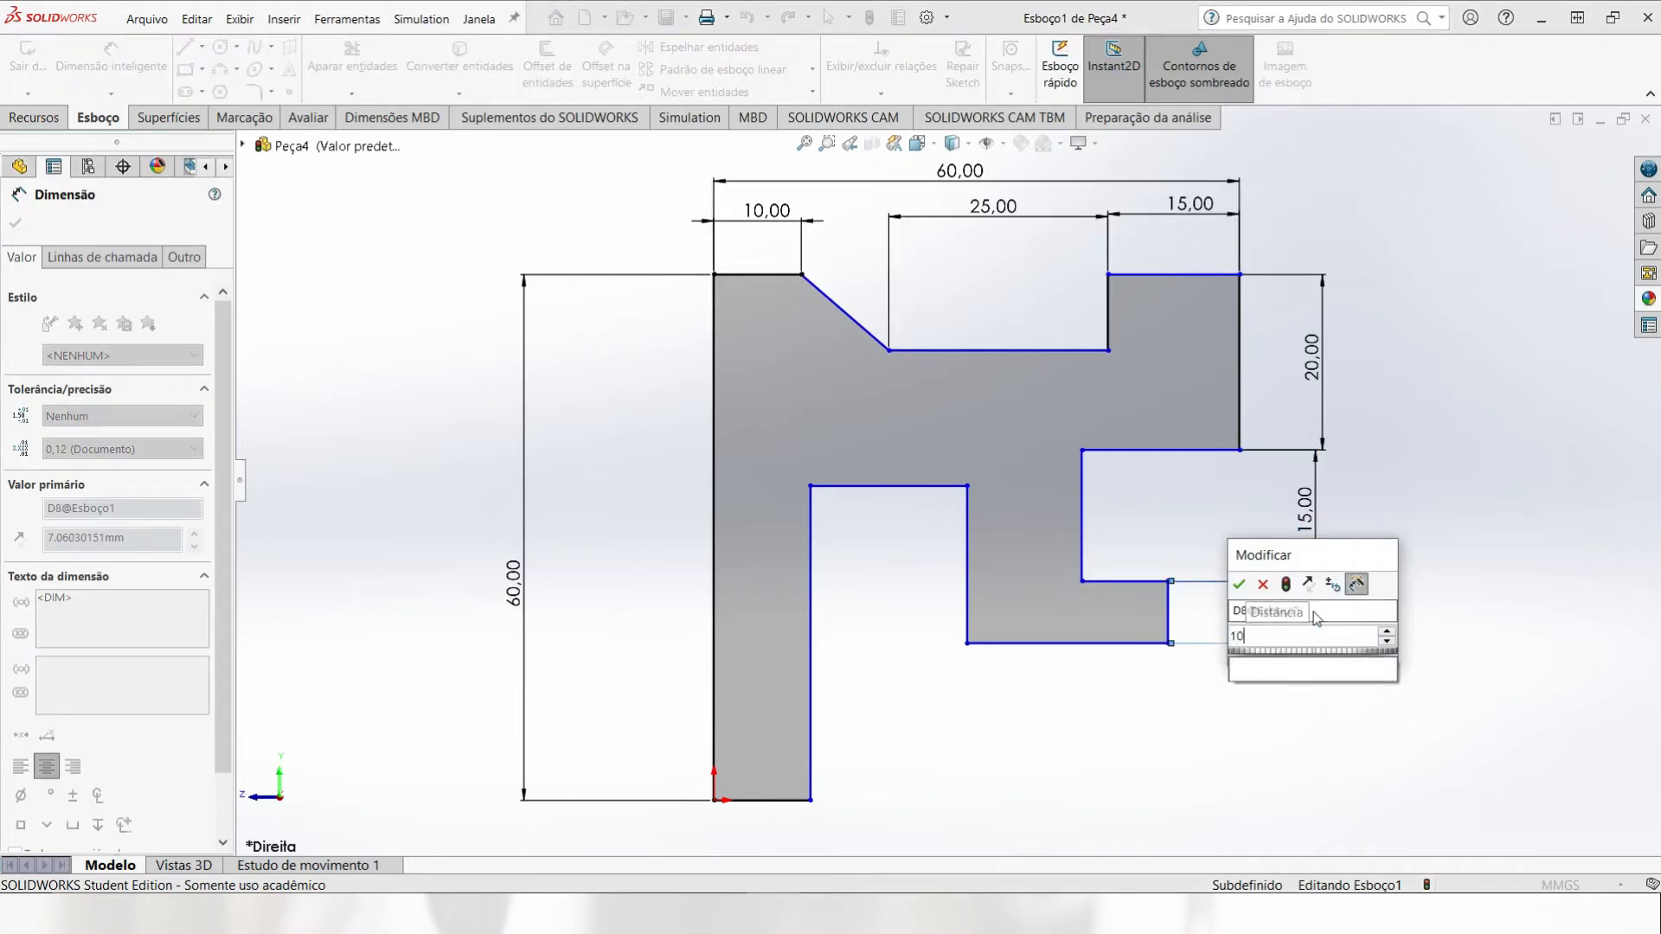
pyautogui.press('Return')
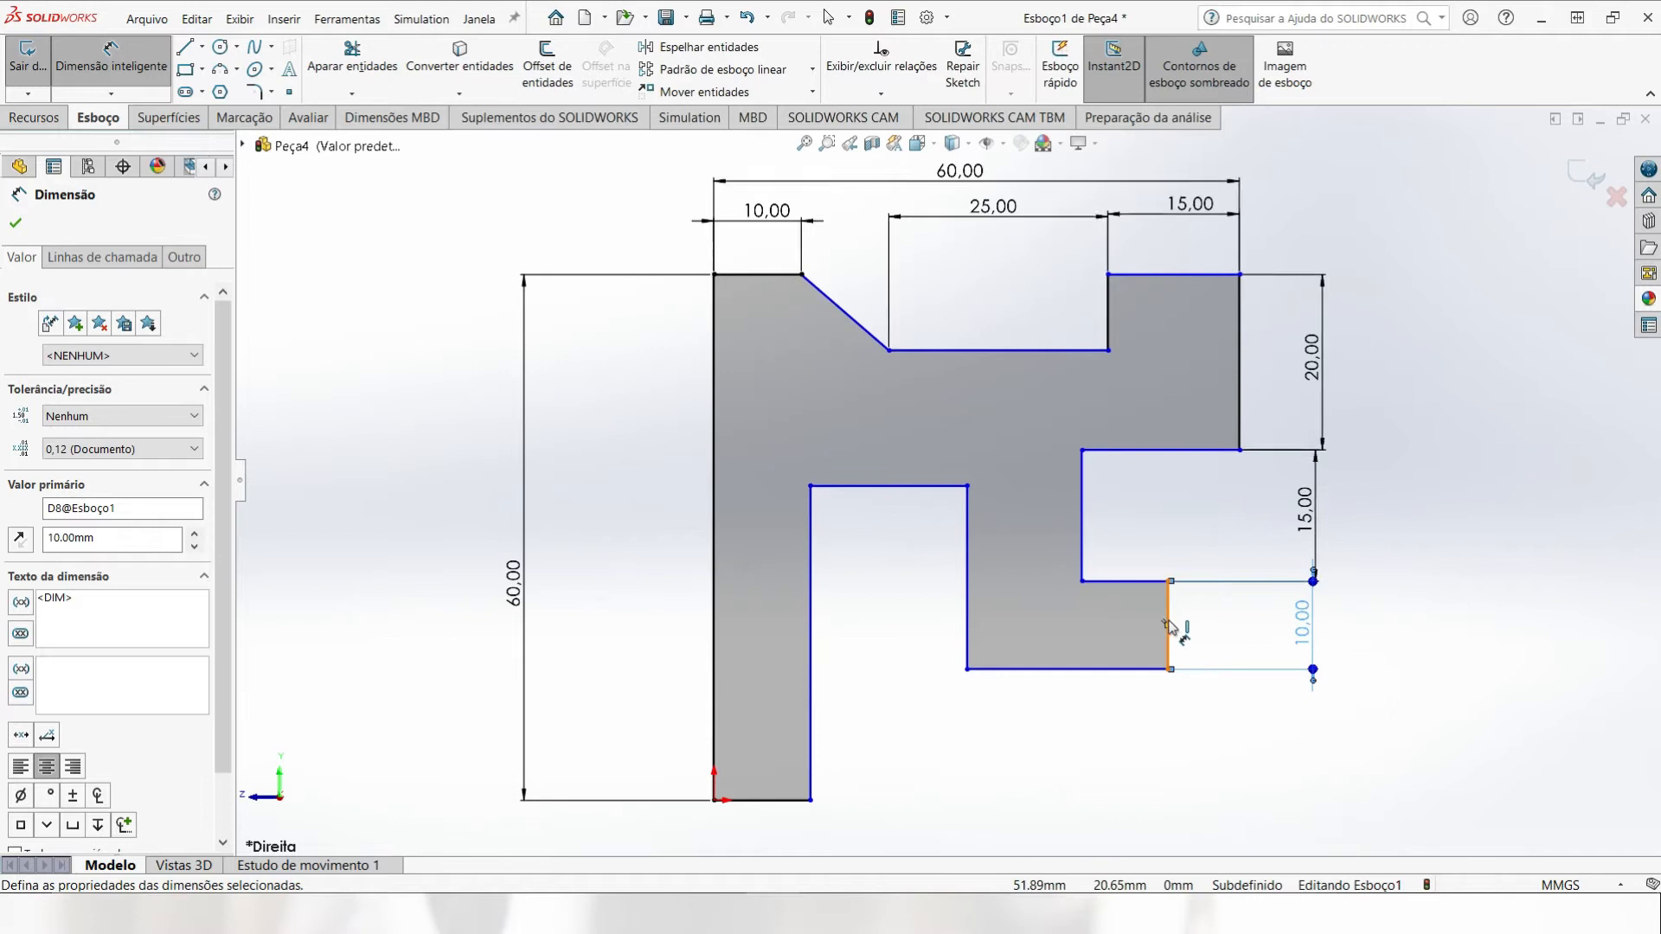
# Step: Dimension the width of the lower right leg between its outer and inner vertical edges at 24 mm
pyautogui.click(1171, 628)
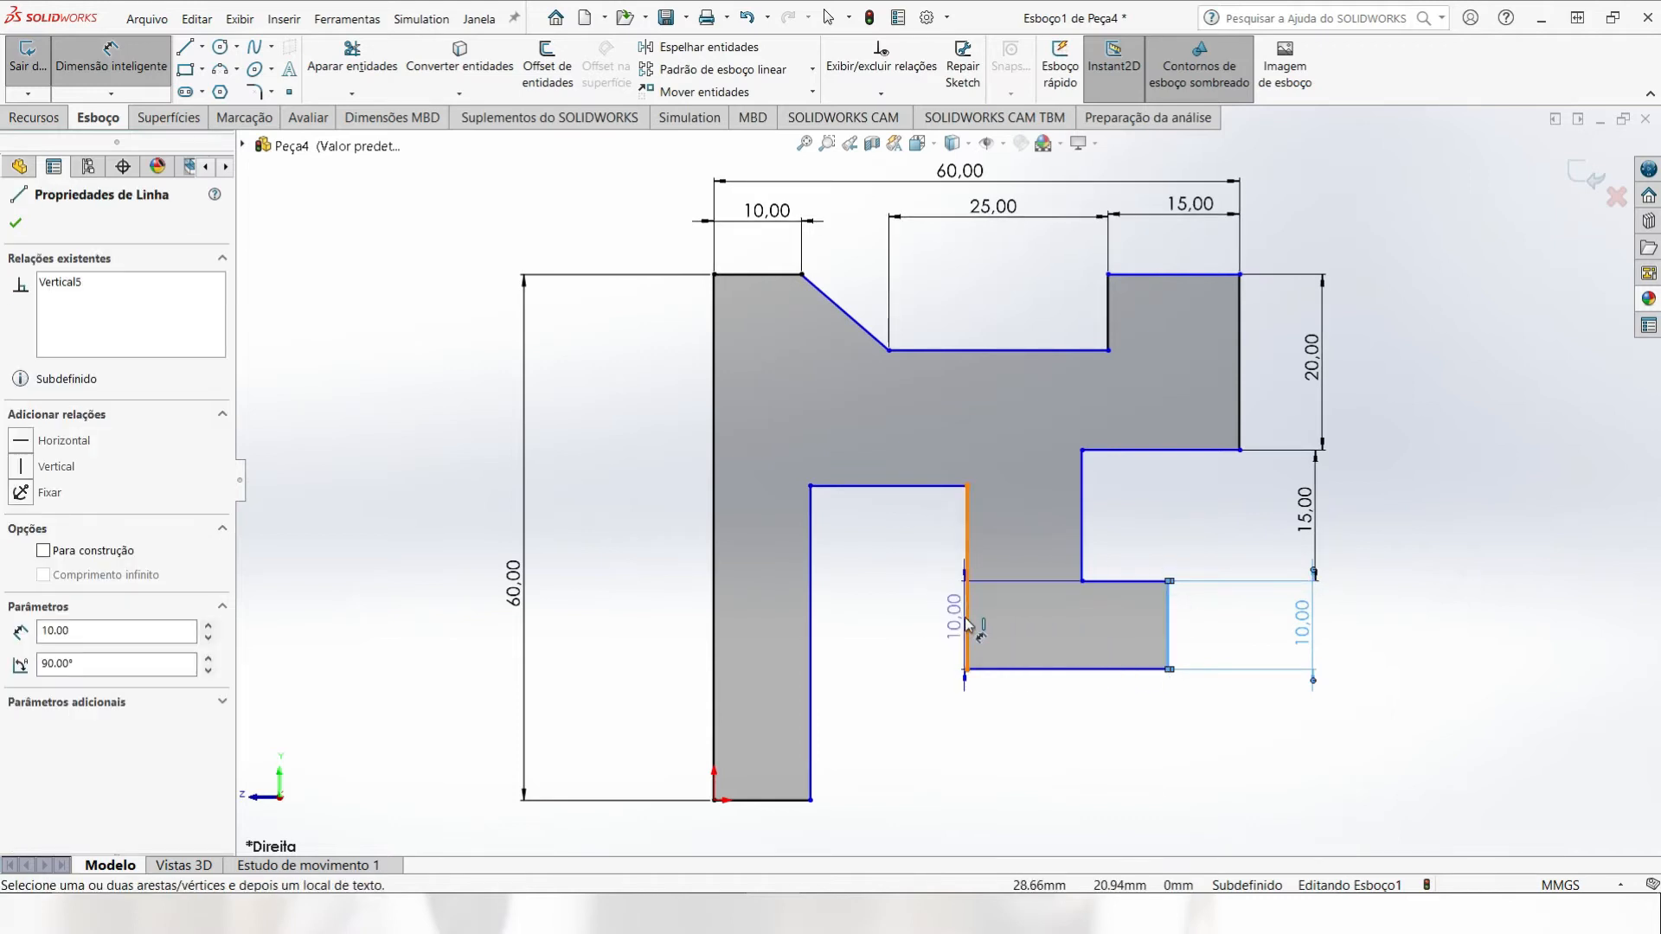
pyautogui.click(969, 624)
pyautogui.click(1062, 719)
pyautogui.write('20')
pyautogui.press('Return')
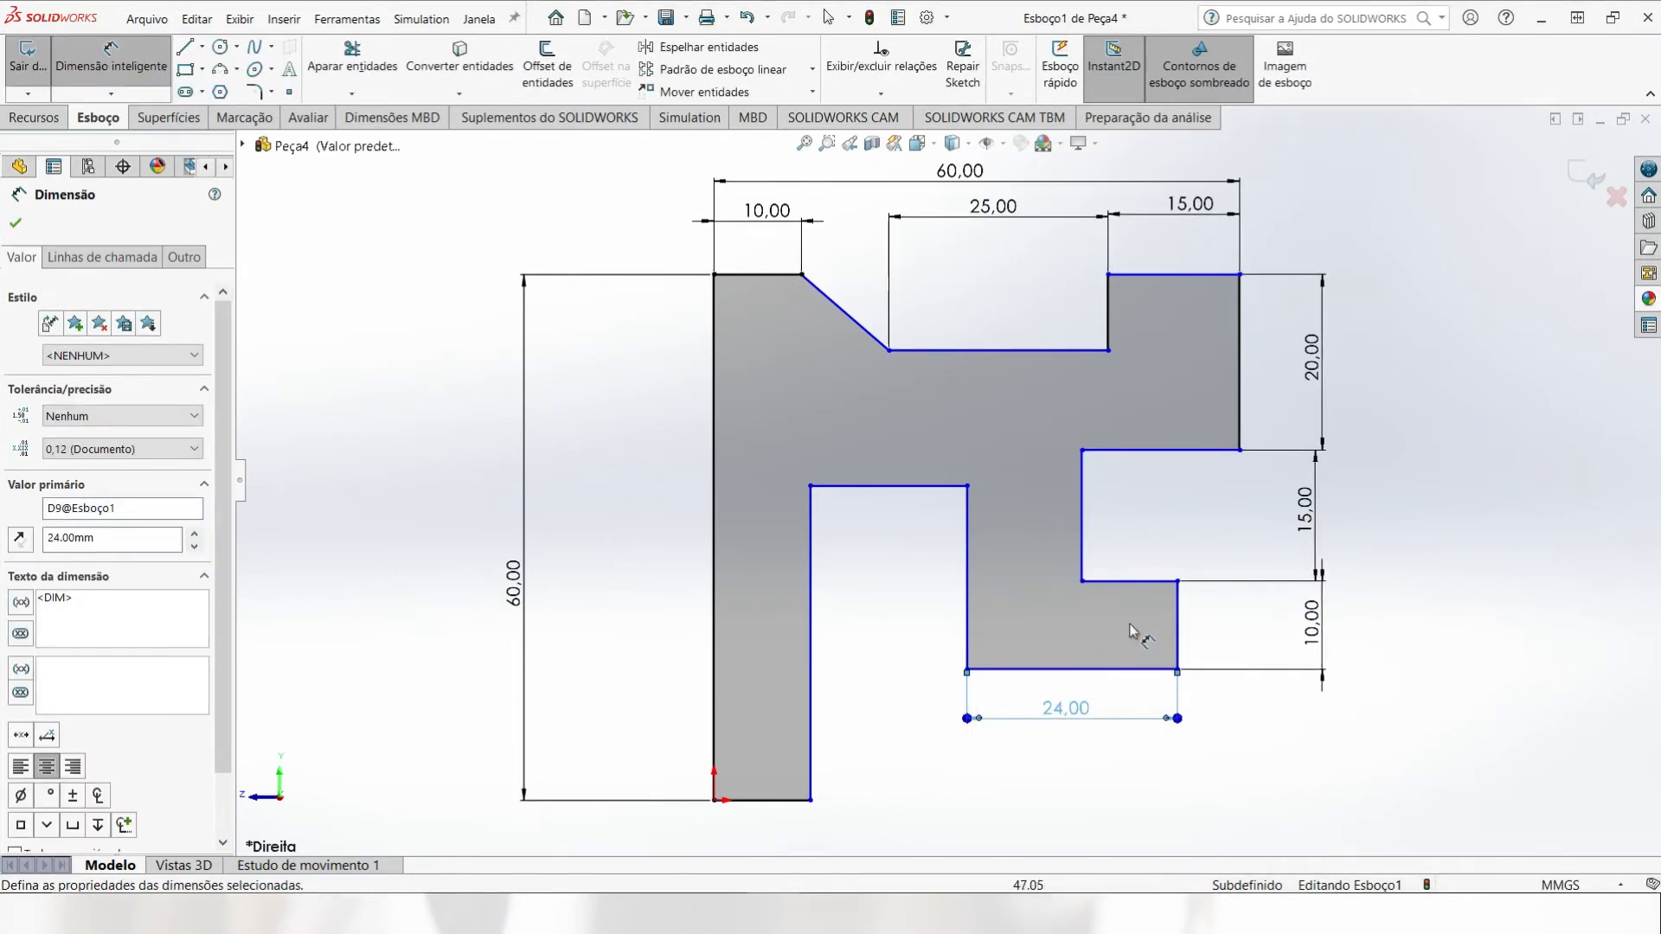
# Step: Dimension the foot's lip from its end to the notch's vertical wall at 10 mm and space out the two width dimensions below the leg
pyautogui.click(1176, 614)
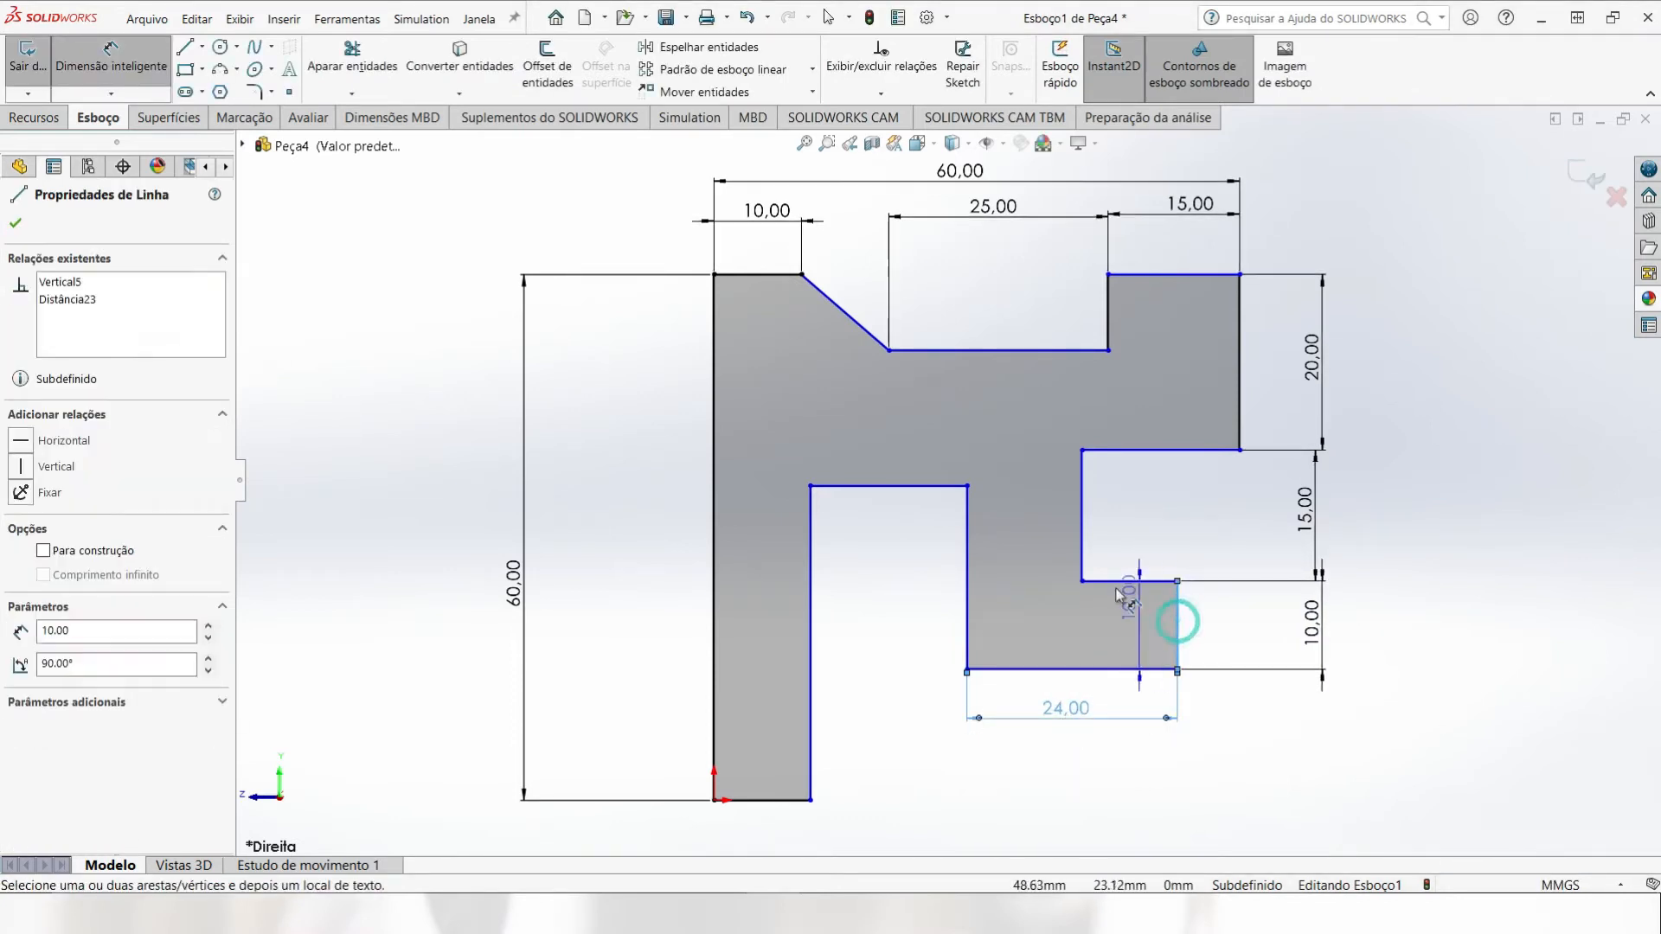
pyautogui.click(1082, 554)
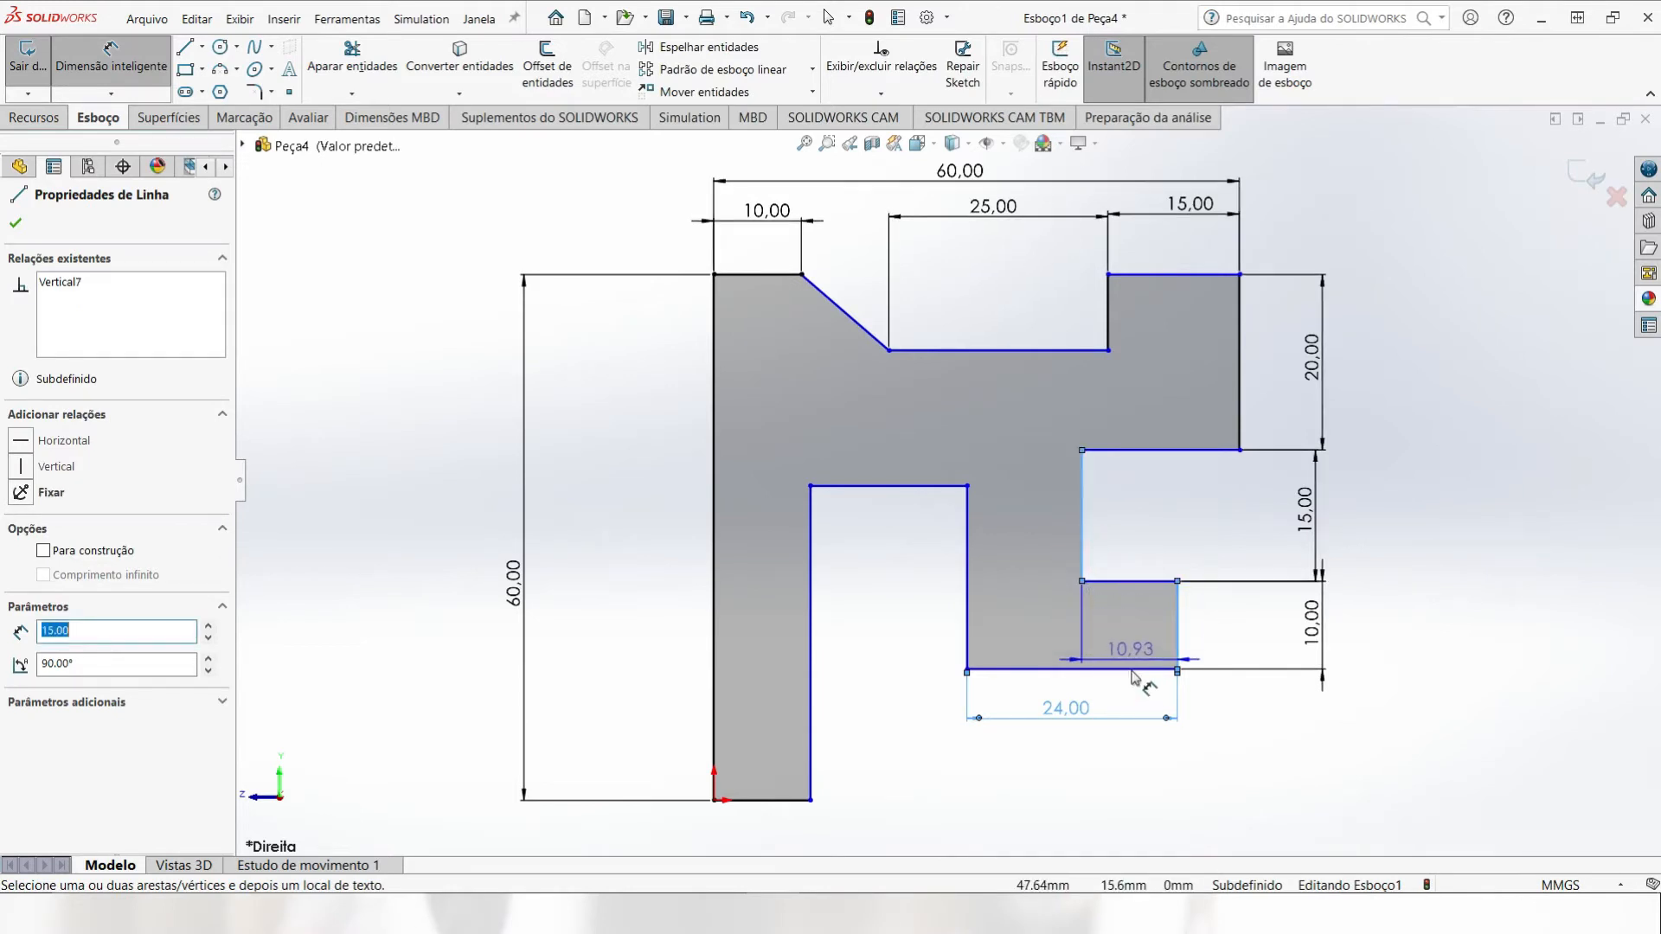
pyautogui.click(1120, 705)
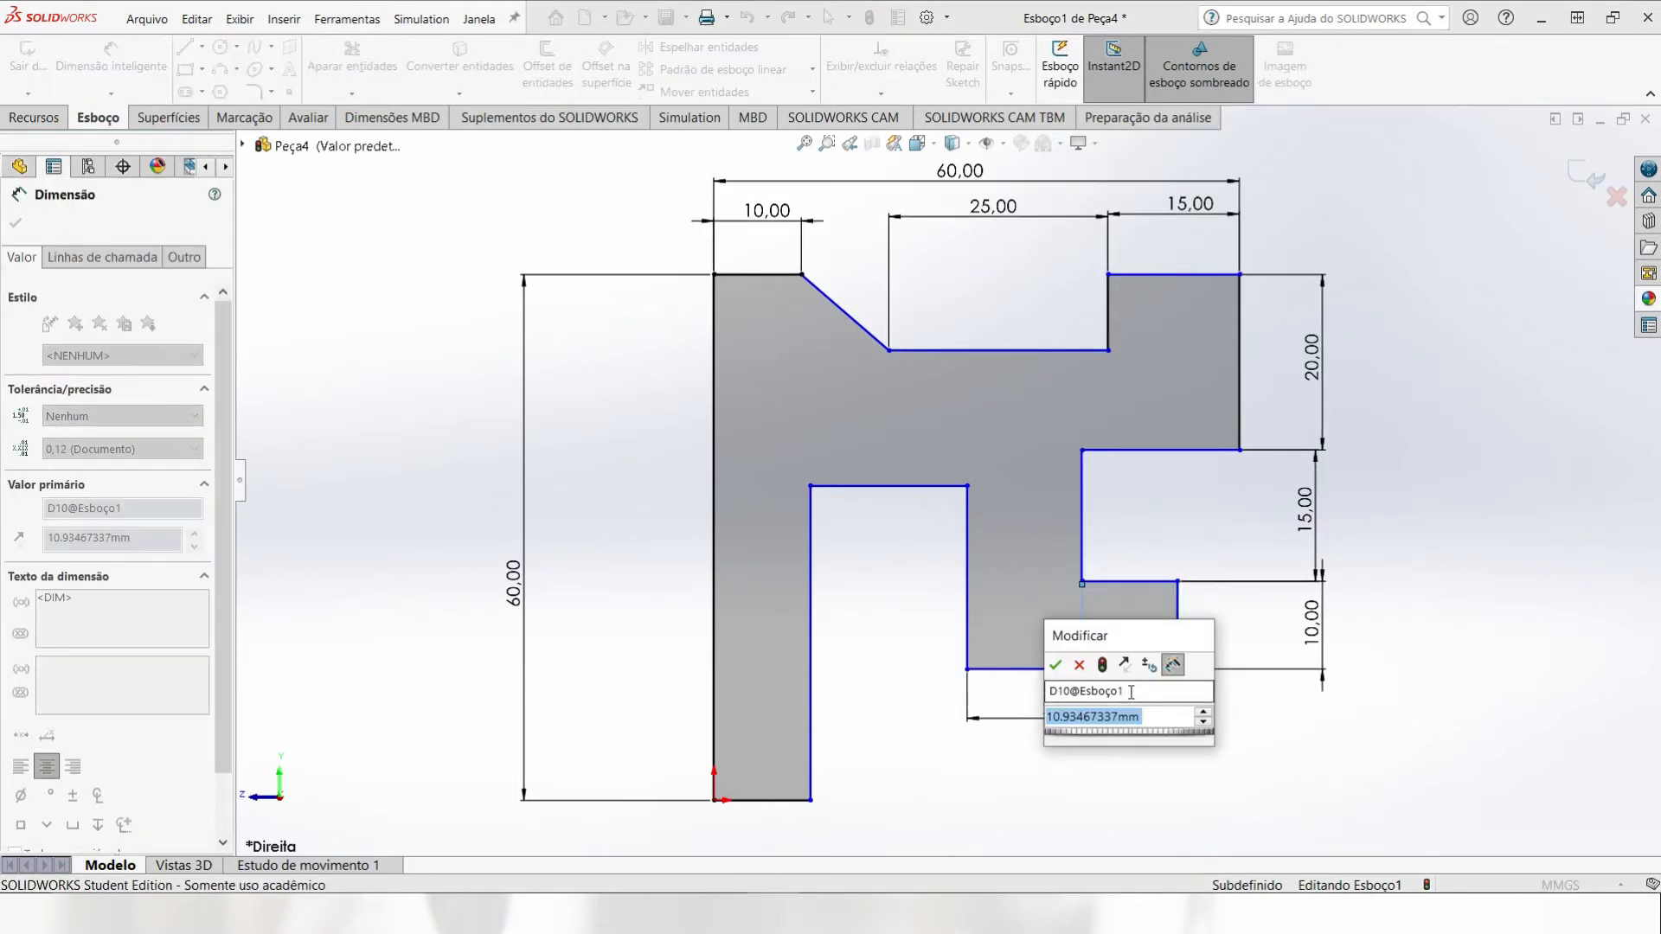
pyautogui.write('10')
pyautogui.press('Return')
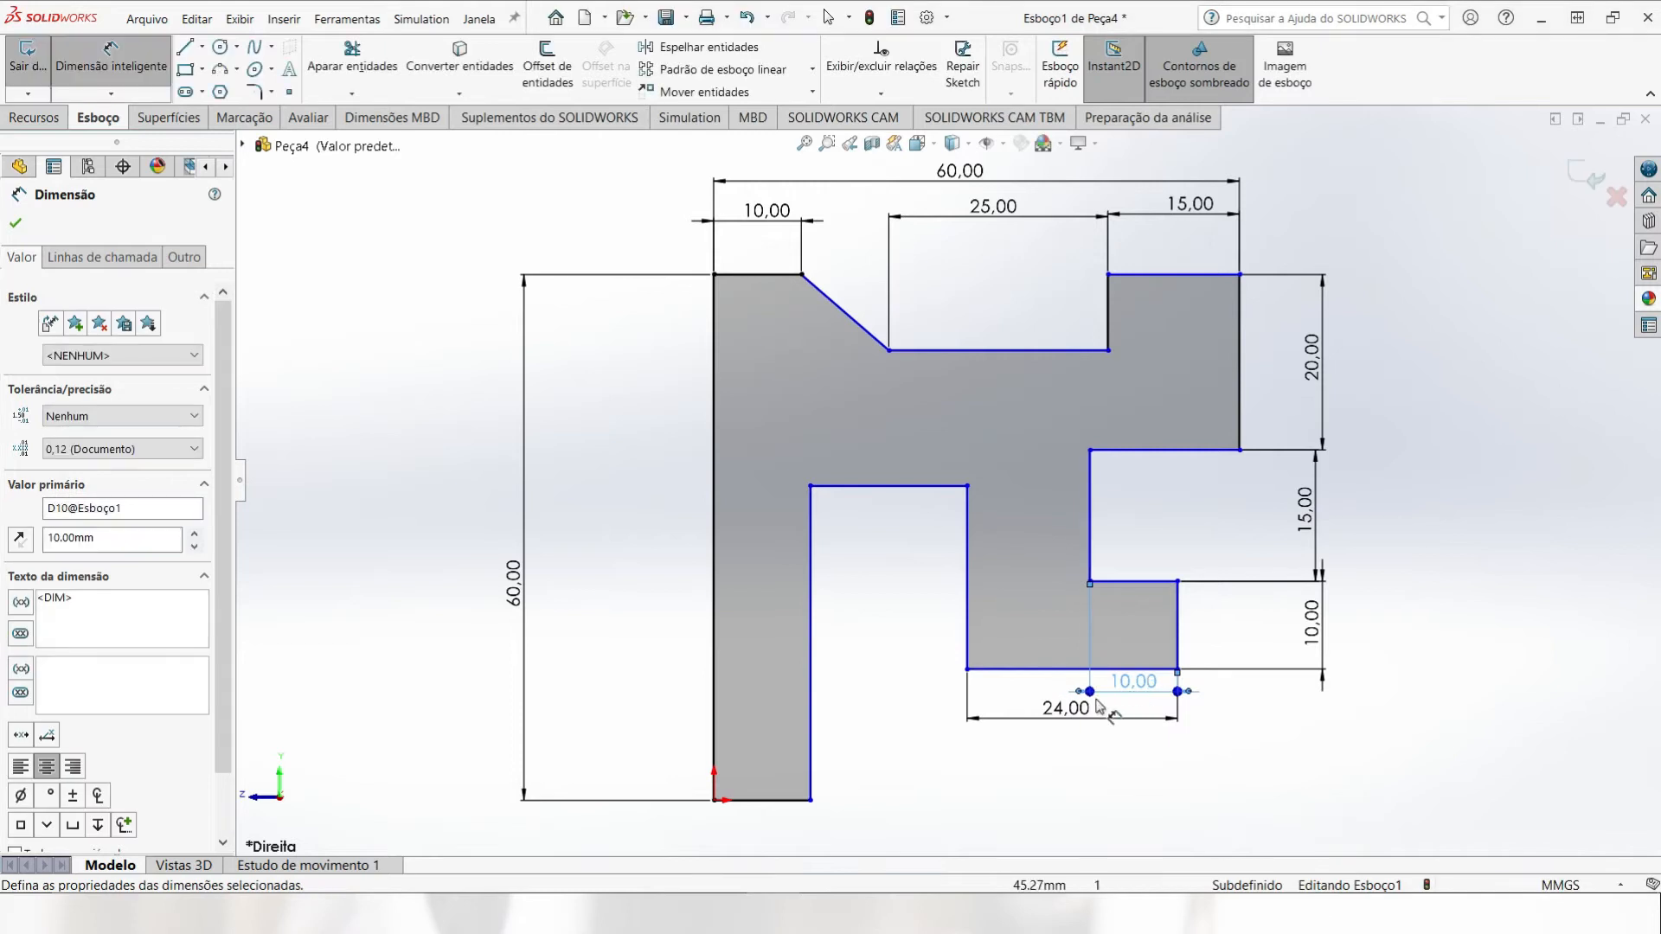
pyautogui.moveTo(1092, 720); pyautogui.dragTo(1092, 759)
pyautogui.moveTo(1144, 705); pyautogui.dragTo(1142, 710)
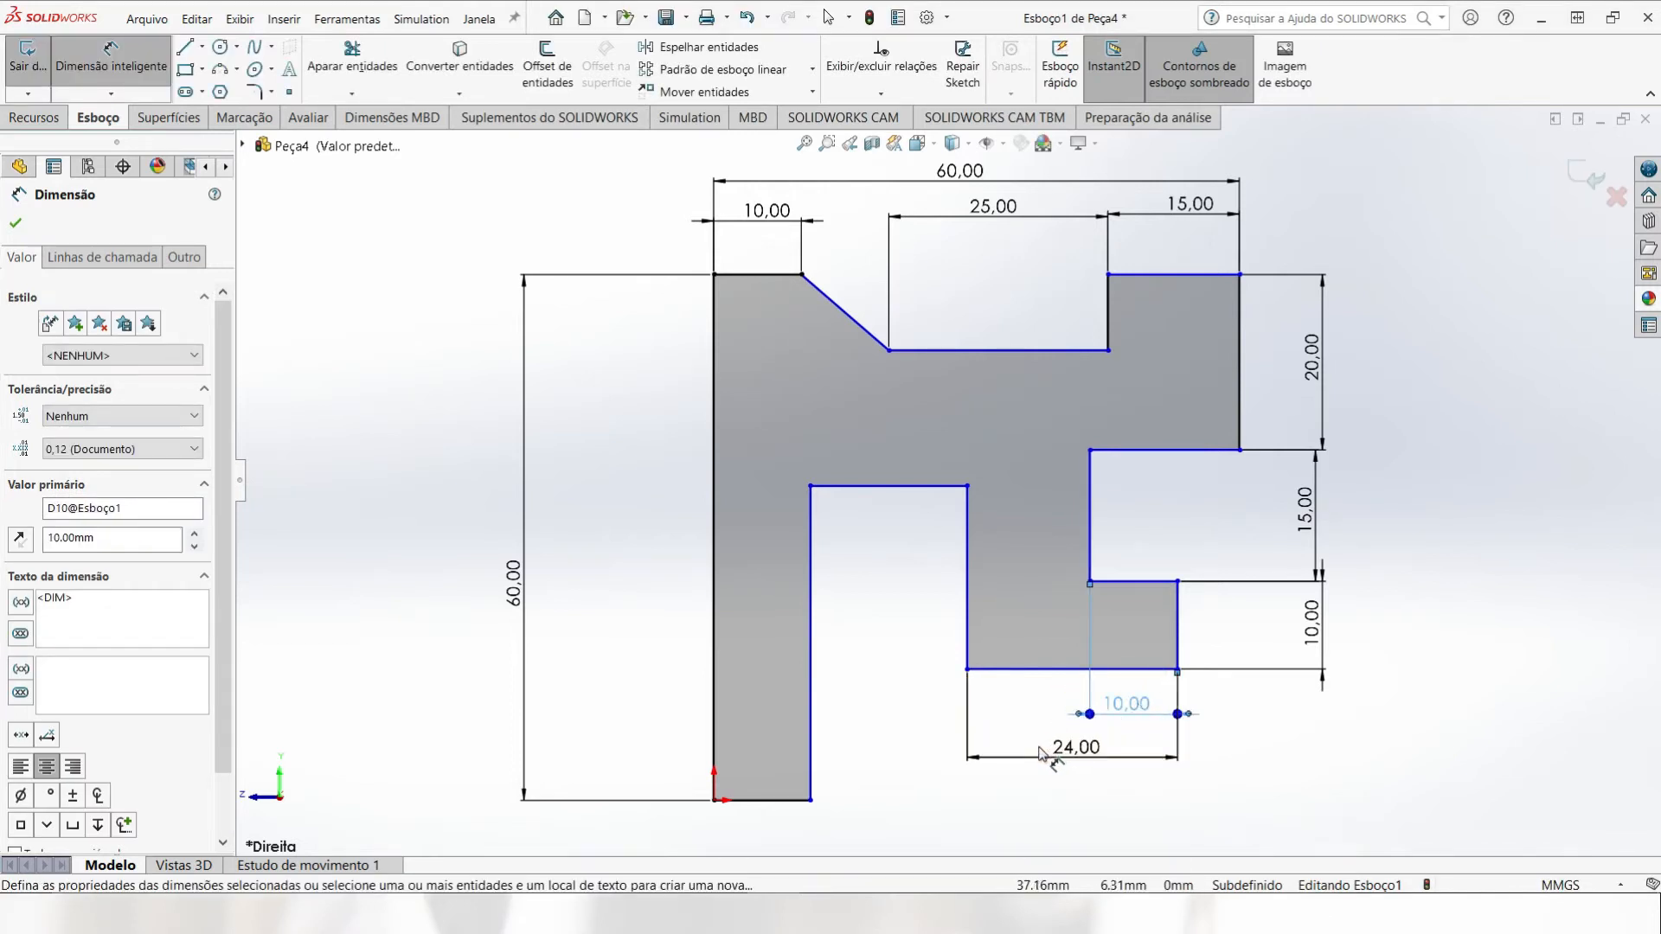
# Step: Dimension the height from the left leg's bottom edge to the upper edge of the lower opening at 40 mm
pyautogui.click(793, 801)
pyautogui.click(849, 486)
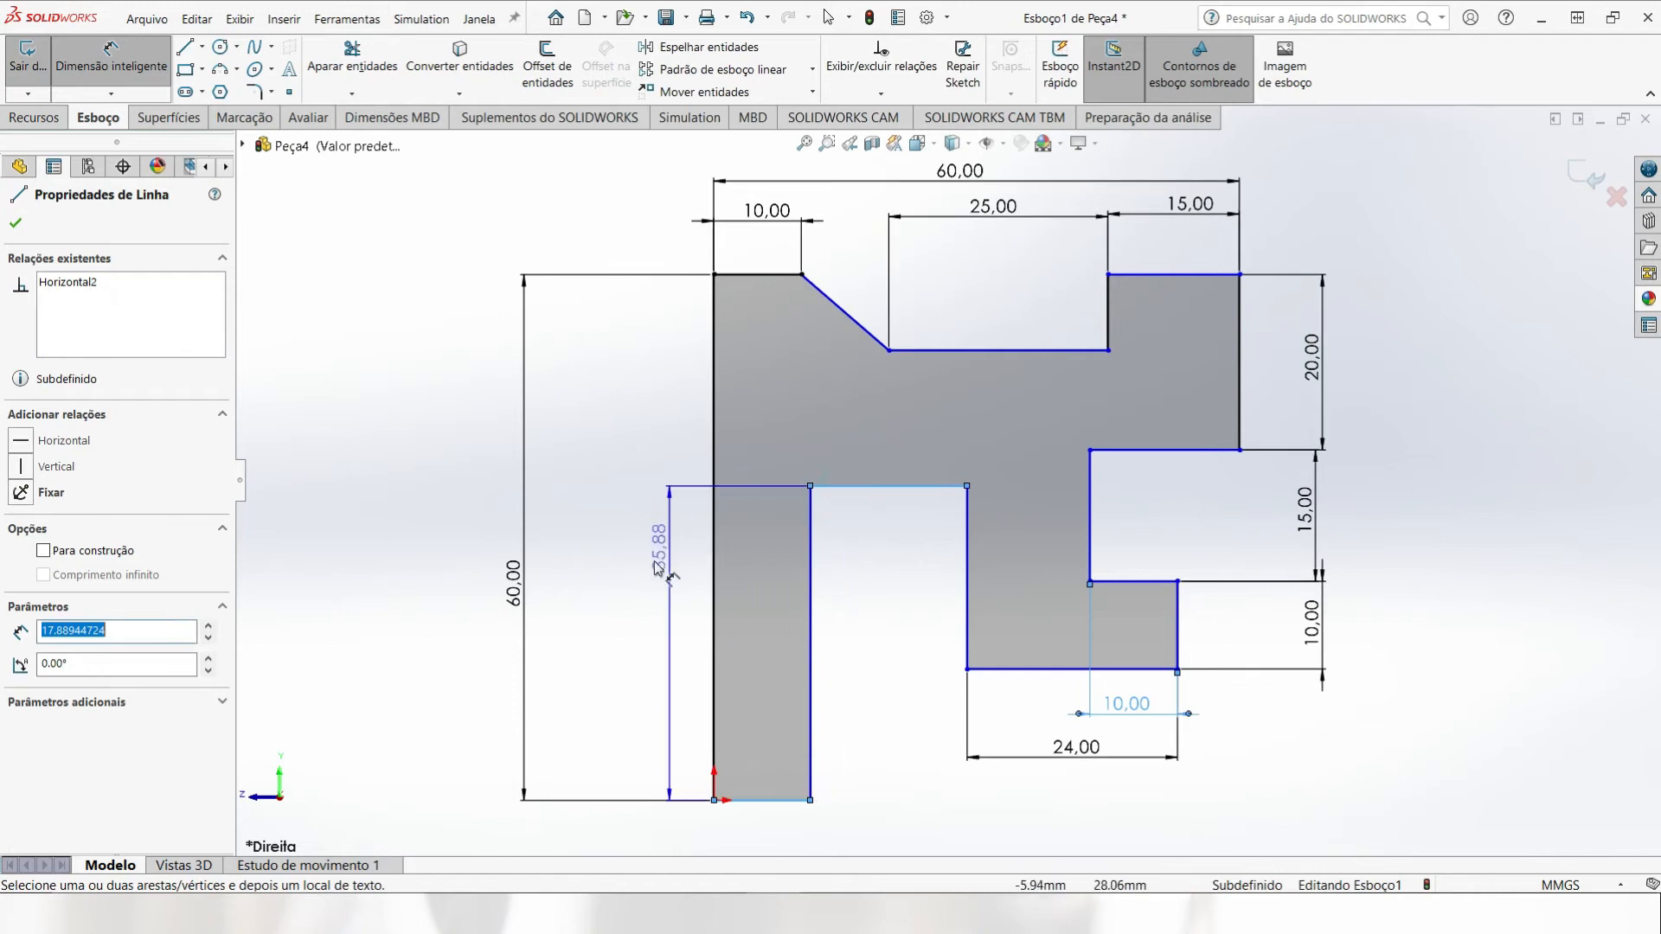
pyautogui.click(596, 620)
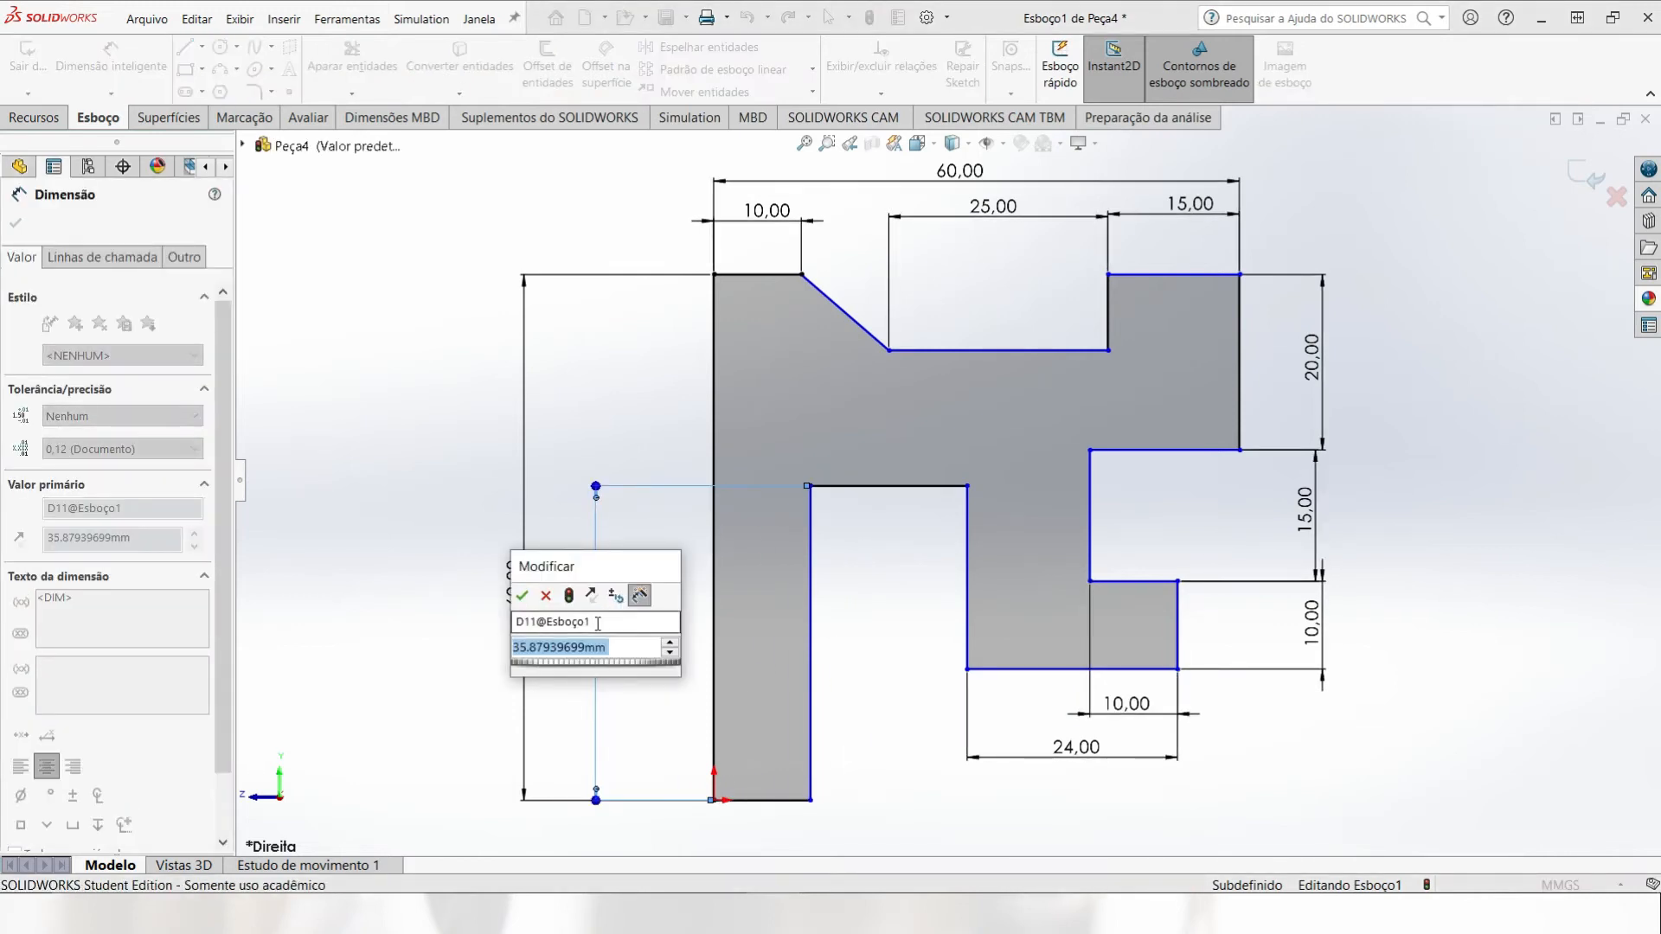
pyautogui.write('40')
pyautogui.press('Return')
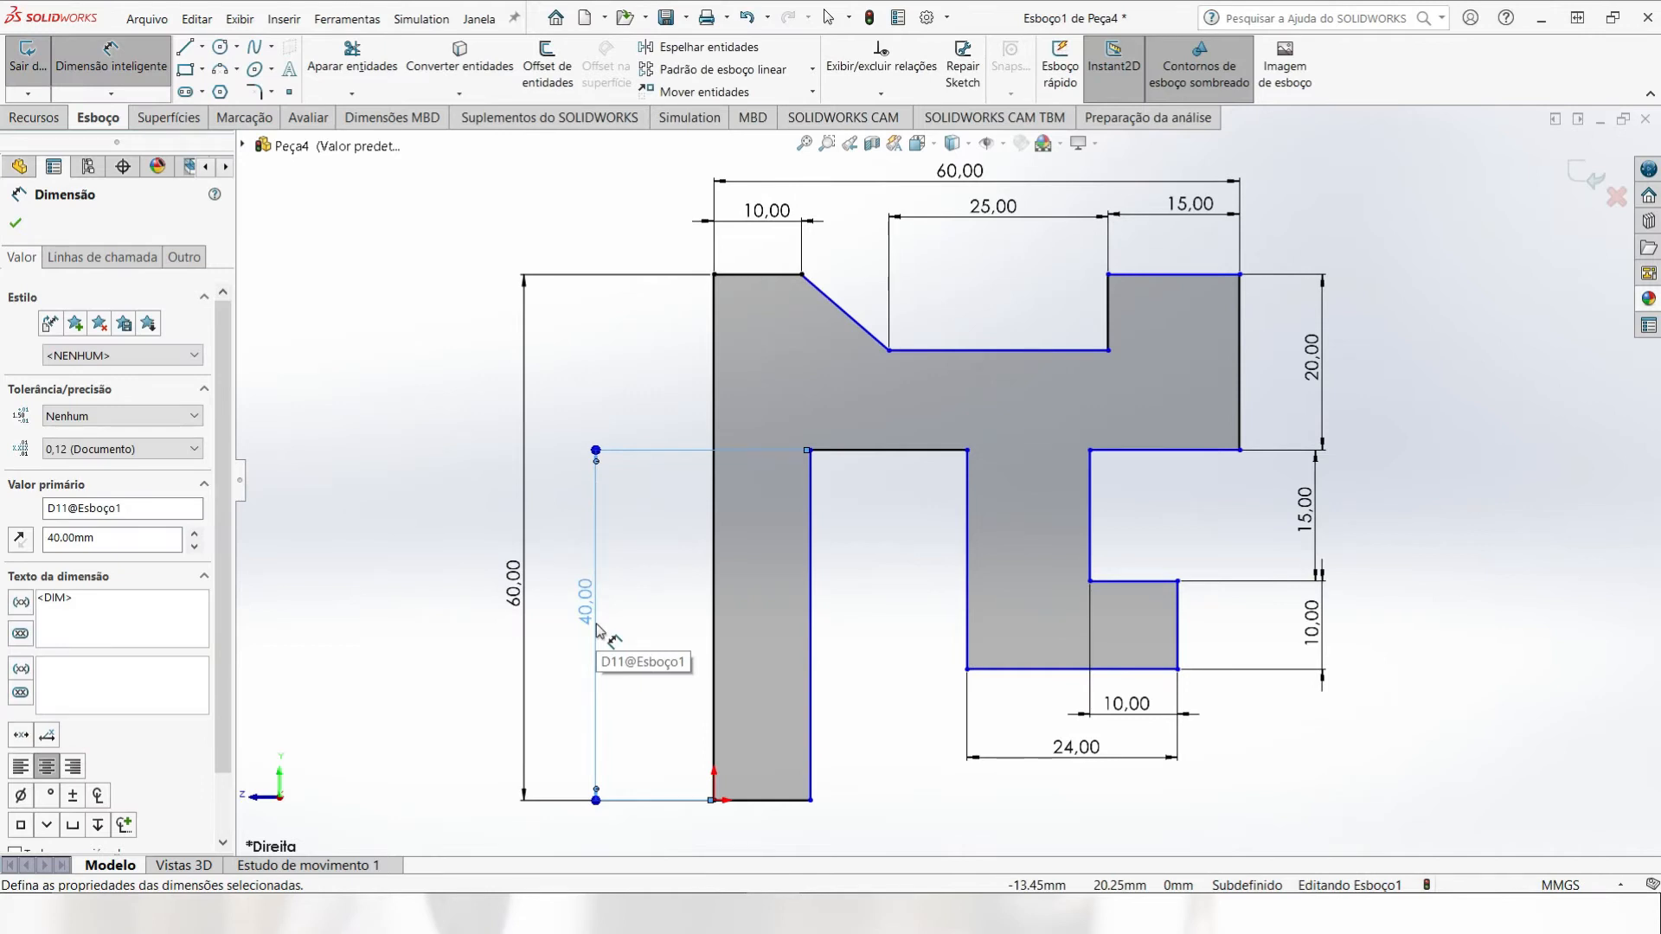
pyautogui.press('Escape')
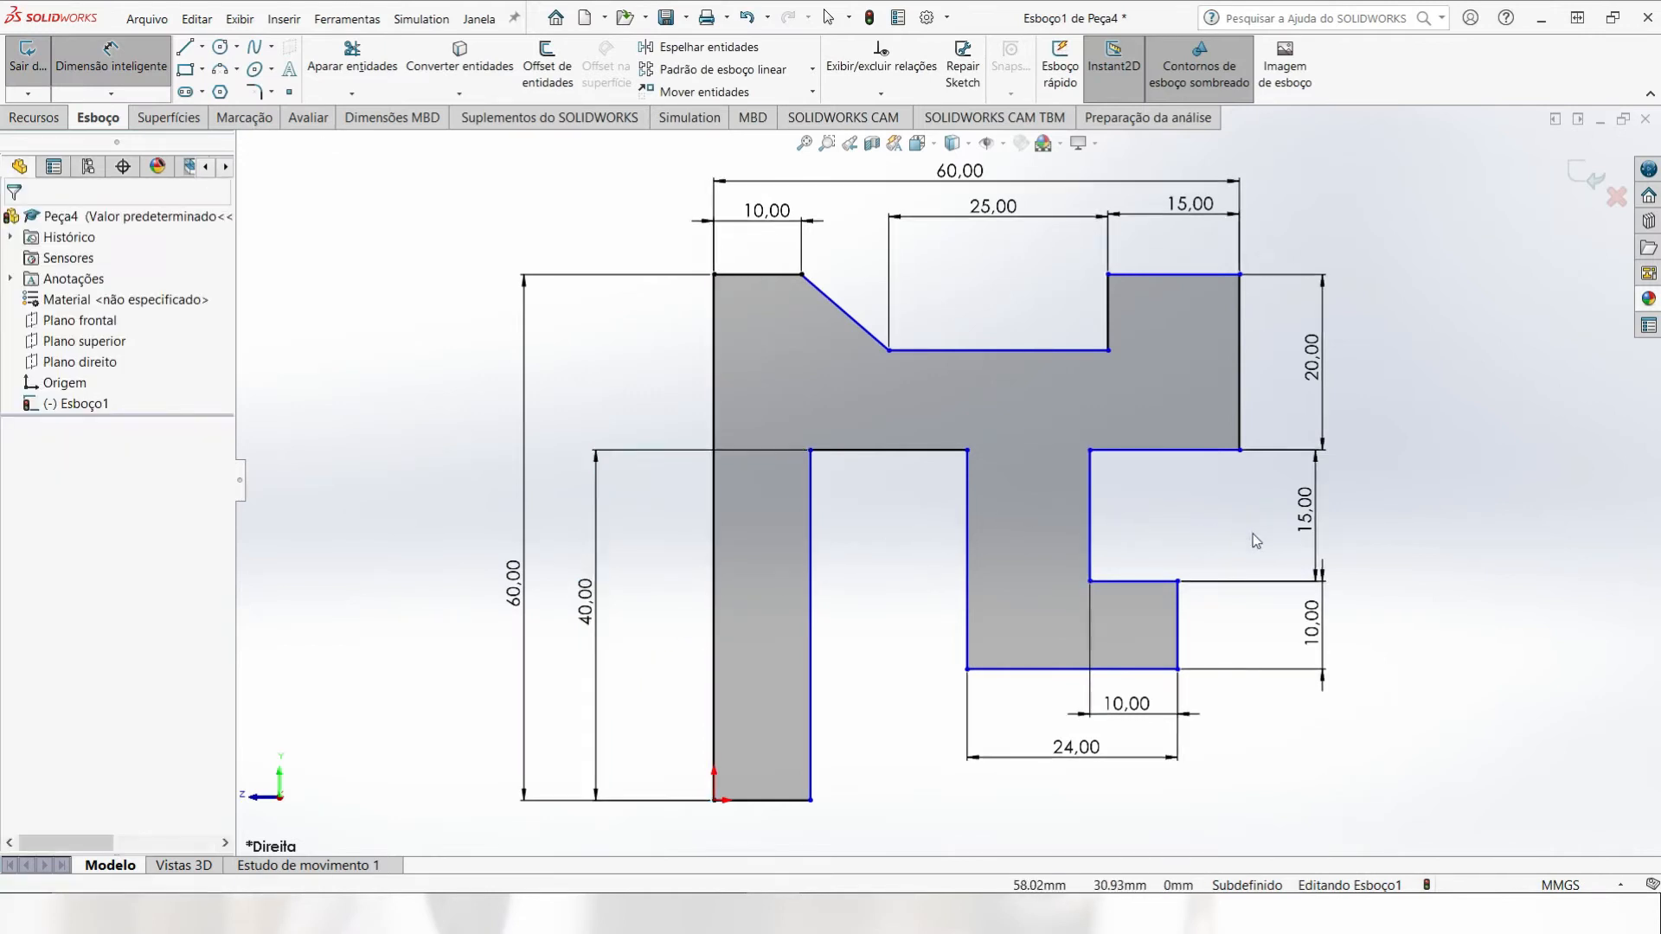
# Step: Make the profile's top-left and top-right horizontal edges collinear
pyautogui.click(769, 277)
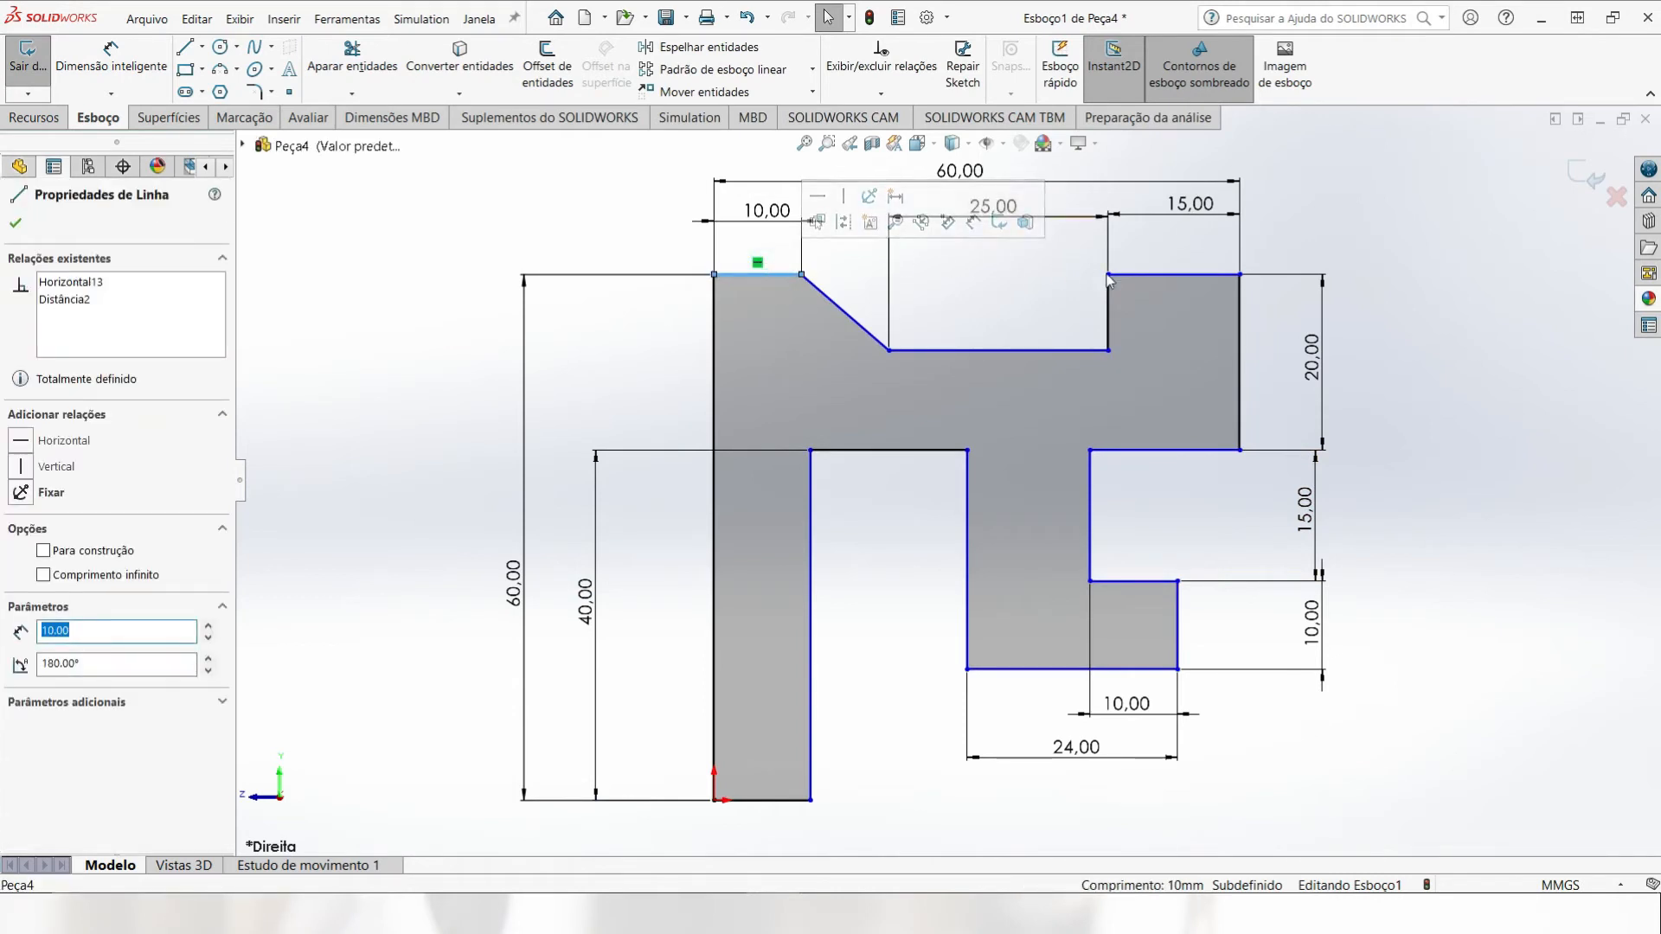
pyautogui.keyDown('ctrl'); pyautogui.click(1187, 275); pyautogui.keyUp('ctrl')
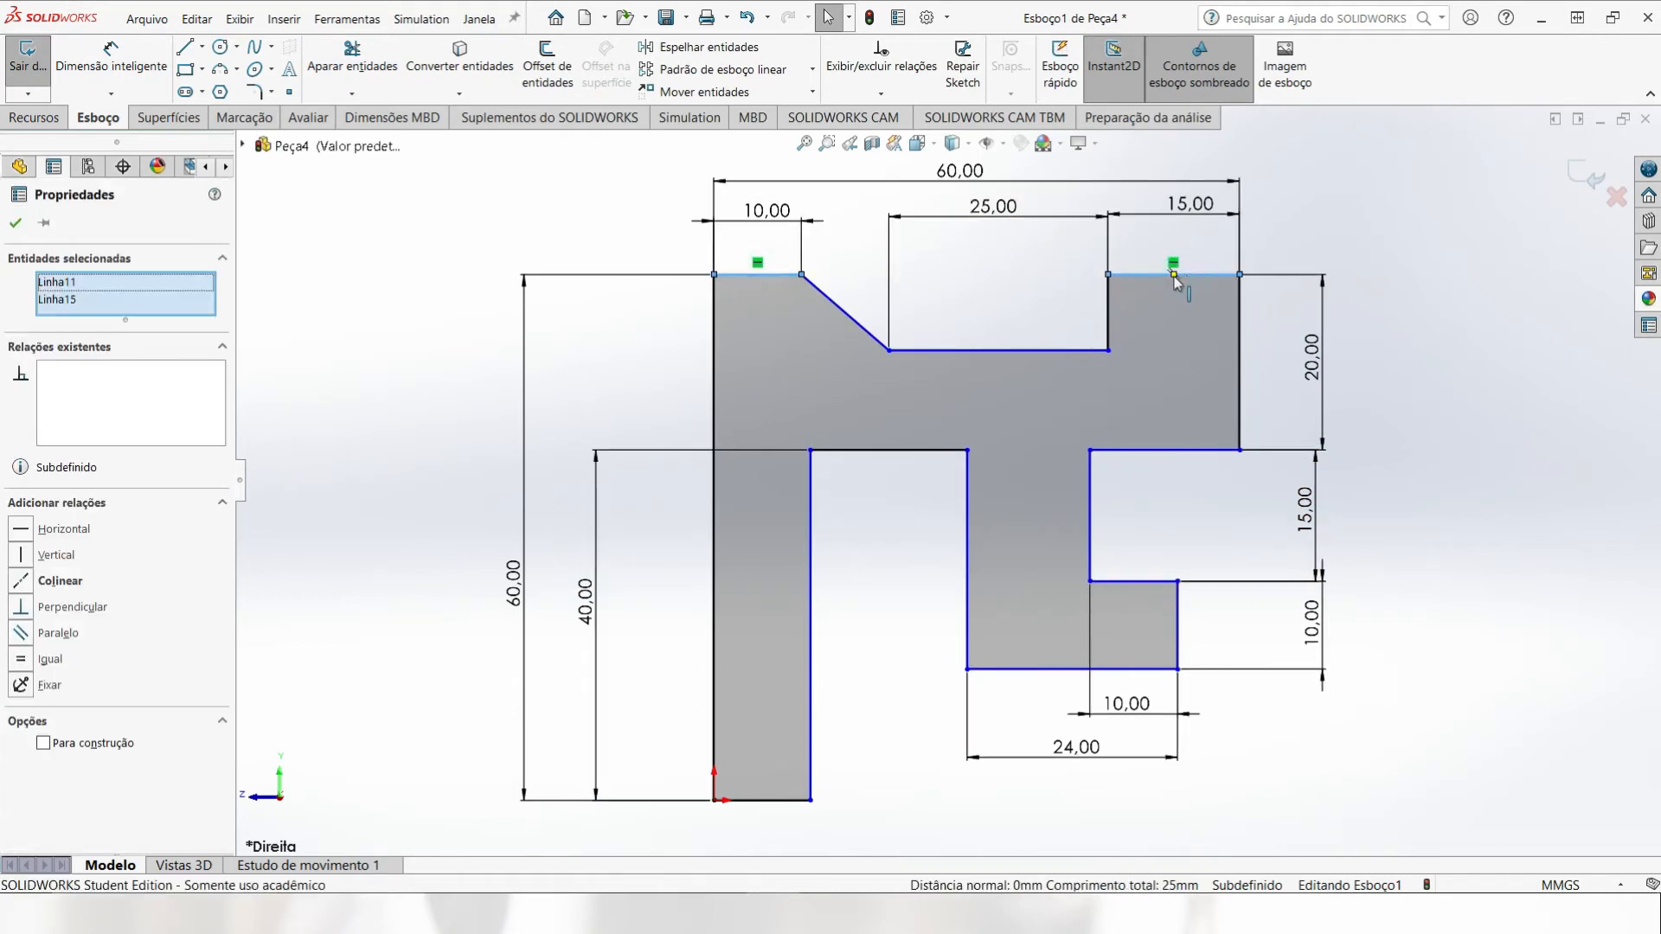
pyautogui.click(24, 581)
pyautogui.click(453, 321)
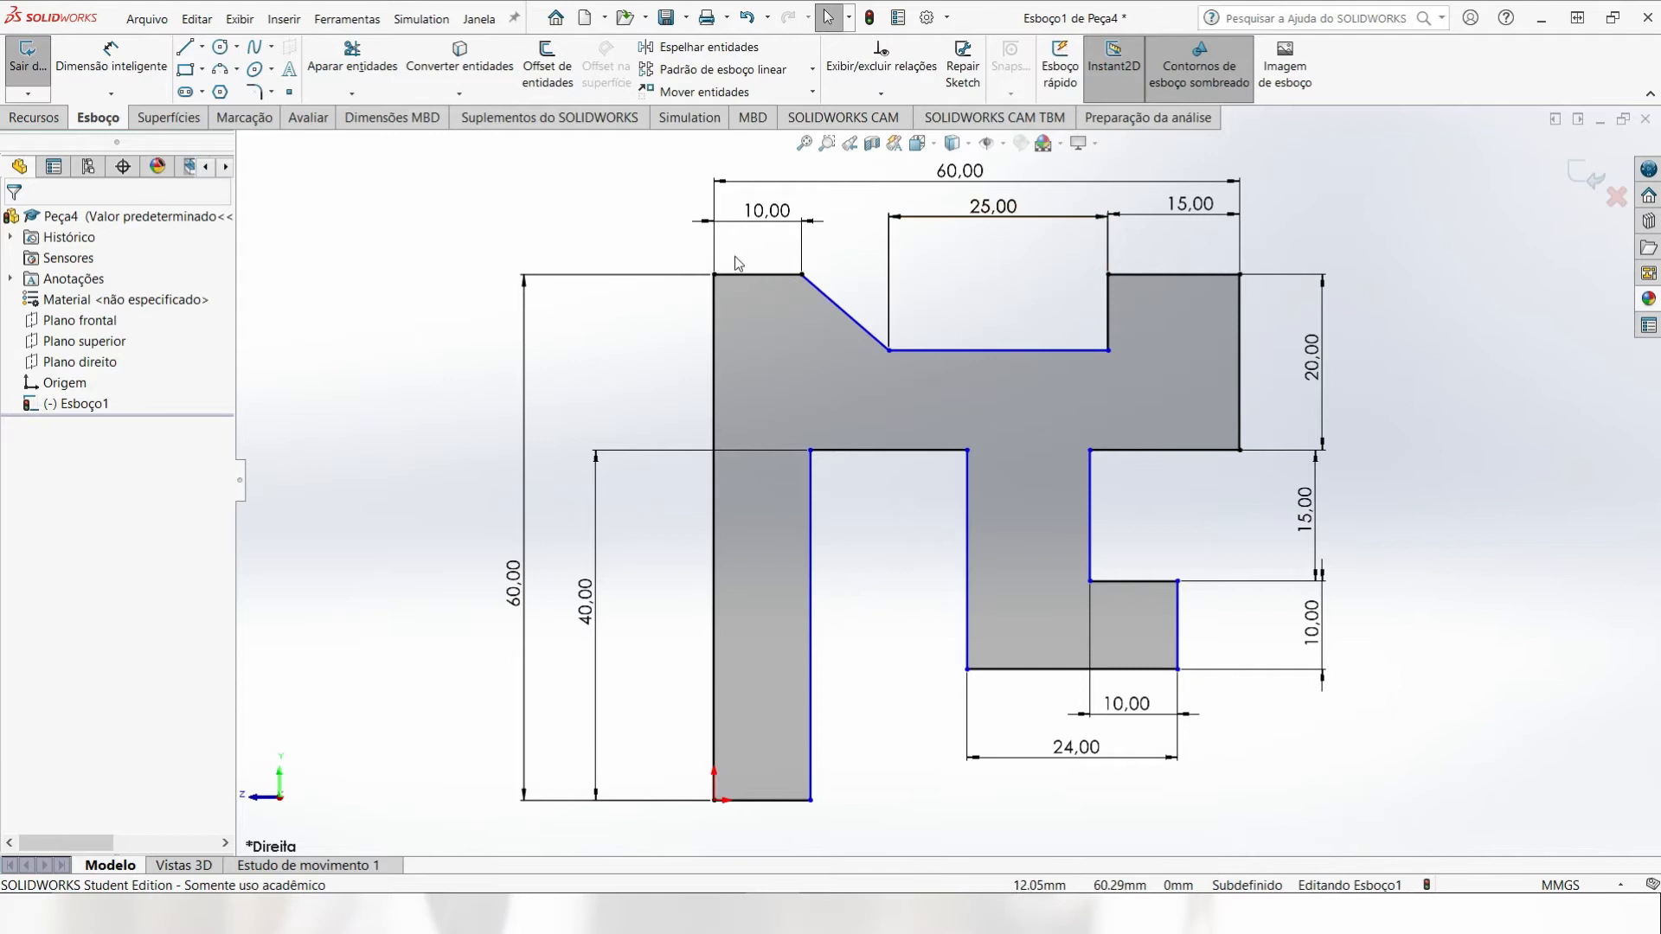
# Step: Dimension the depth of the top recess from the top-right edge to the recess floor at 10 mm
pyautogui.click(108, 57)
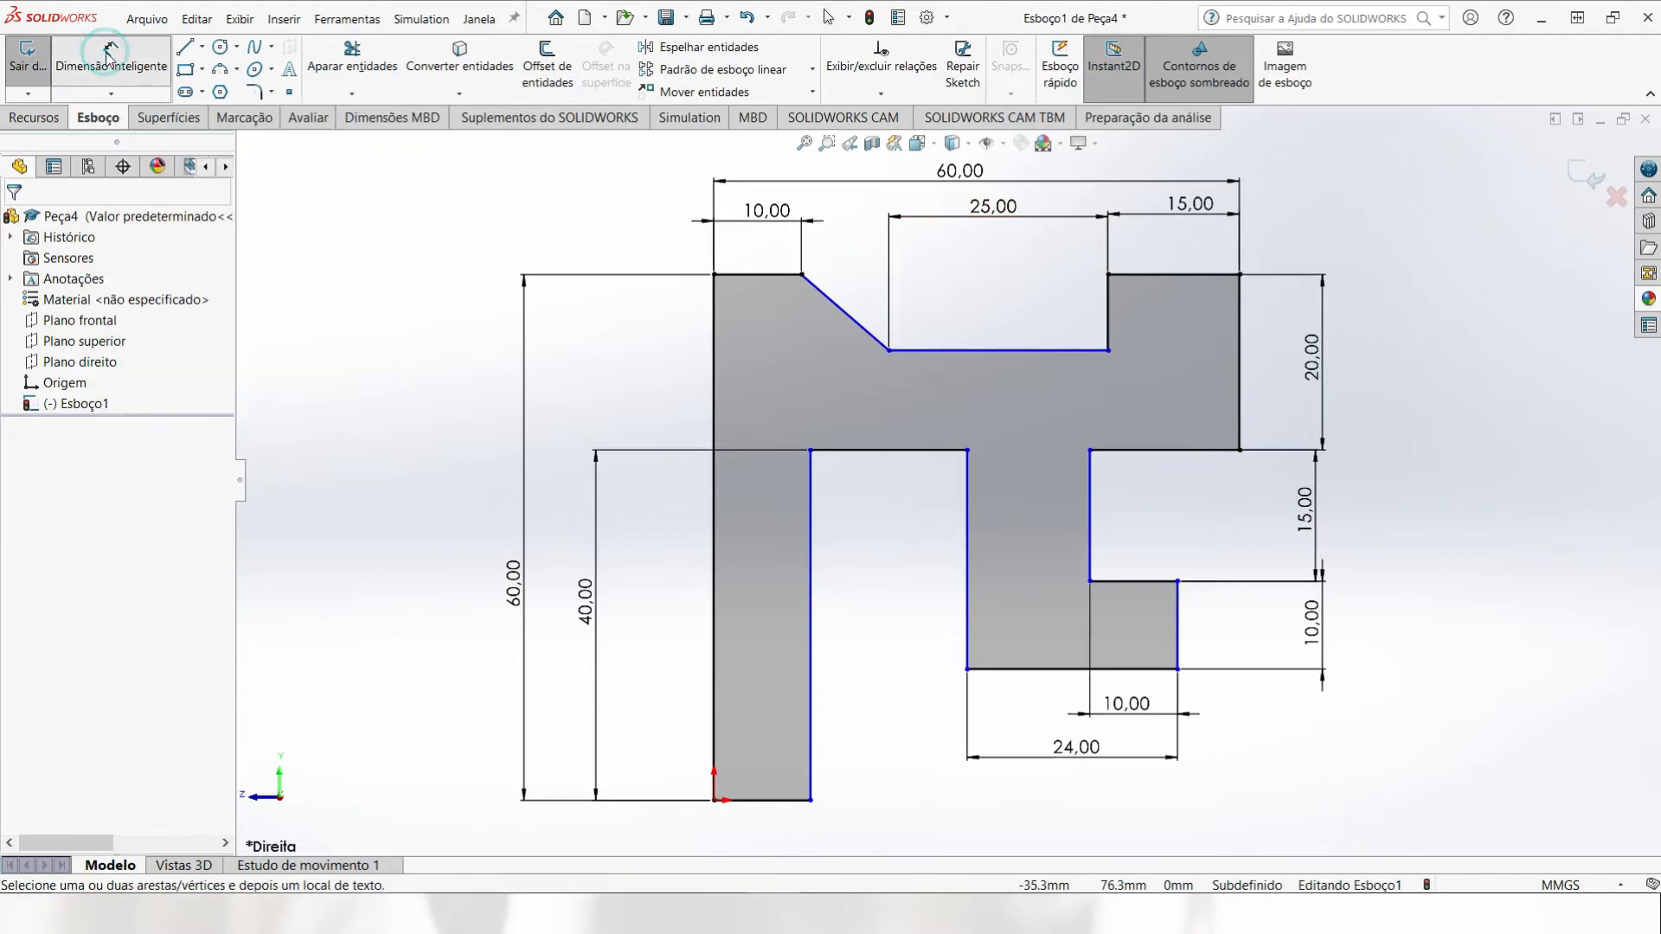
pyautogui.click(1057, 350)
pyautogui.click(1159, 277)
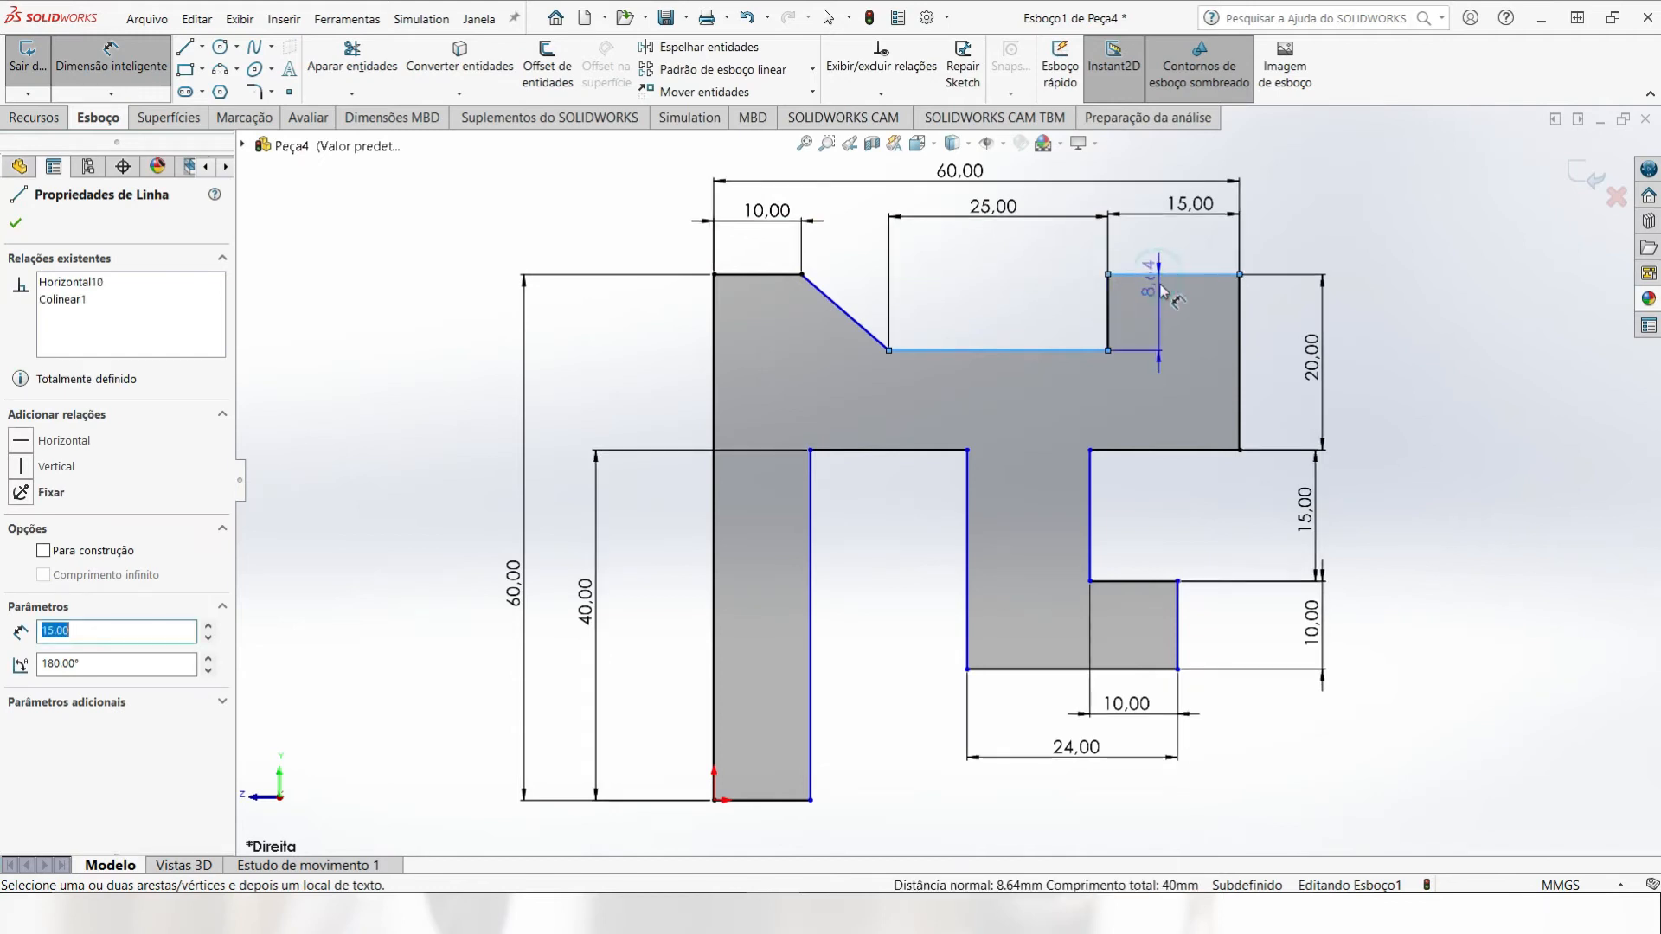
pyautogui.click(1002, 307)
pyautogui.write('10')
pyautogui.press('Return')
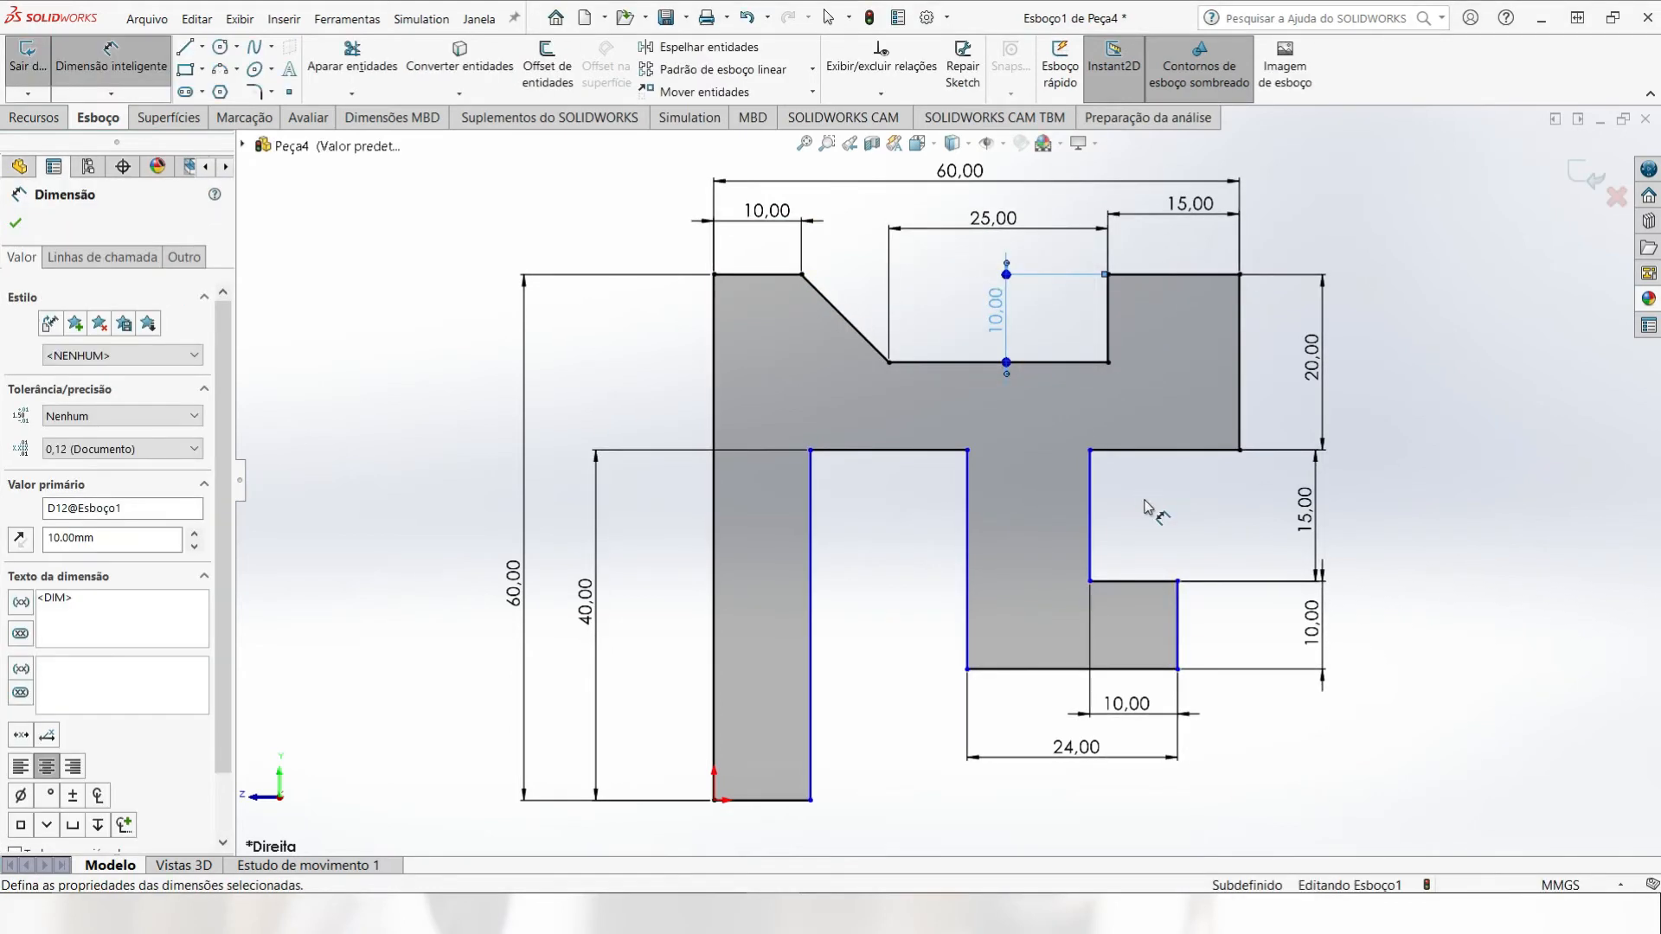
pyautogui.press('Escape')
pyautogui.press('Escape')
# Step: Reposition the 25 mm recess width dimension and the 10 mm recess depth dimension for a tidier layout
pyautogui.moveTo(995, 226); pyautogui.dragTo(1008, 212)
pyautogui.moveTo(994, 328); pyautogui.dragTo(1004, 325)
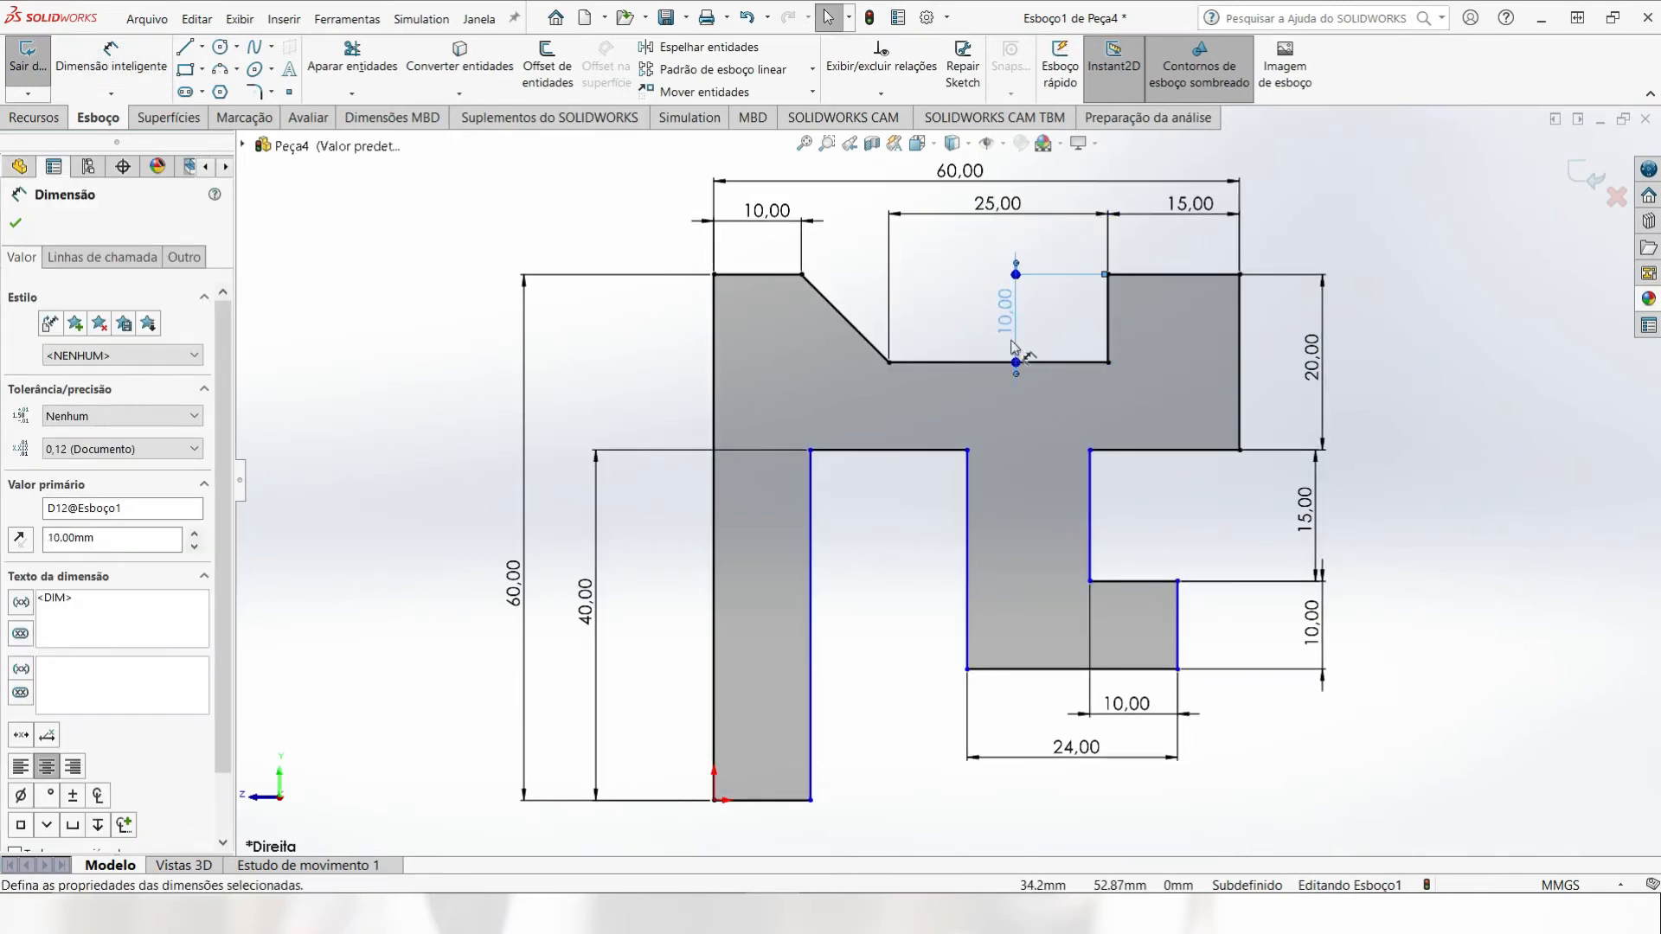
pyautogui.press('Escape')
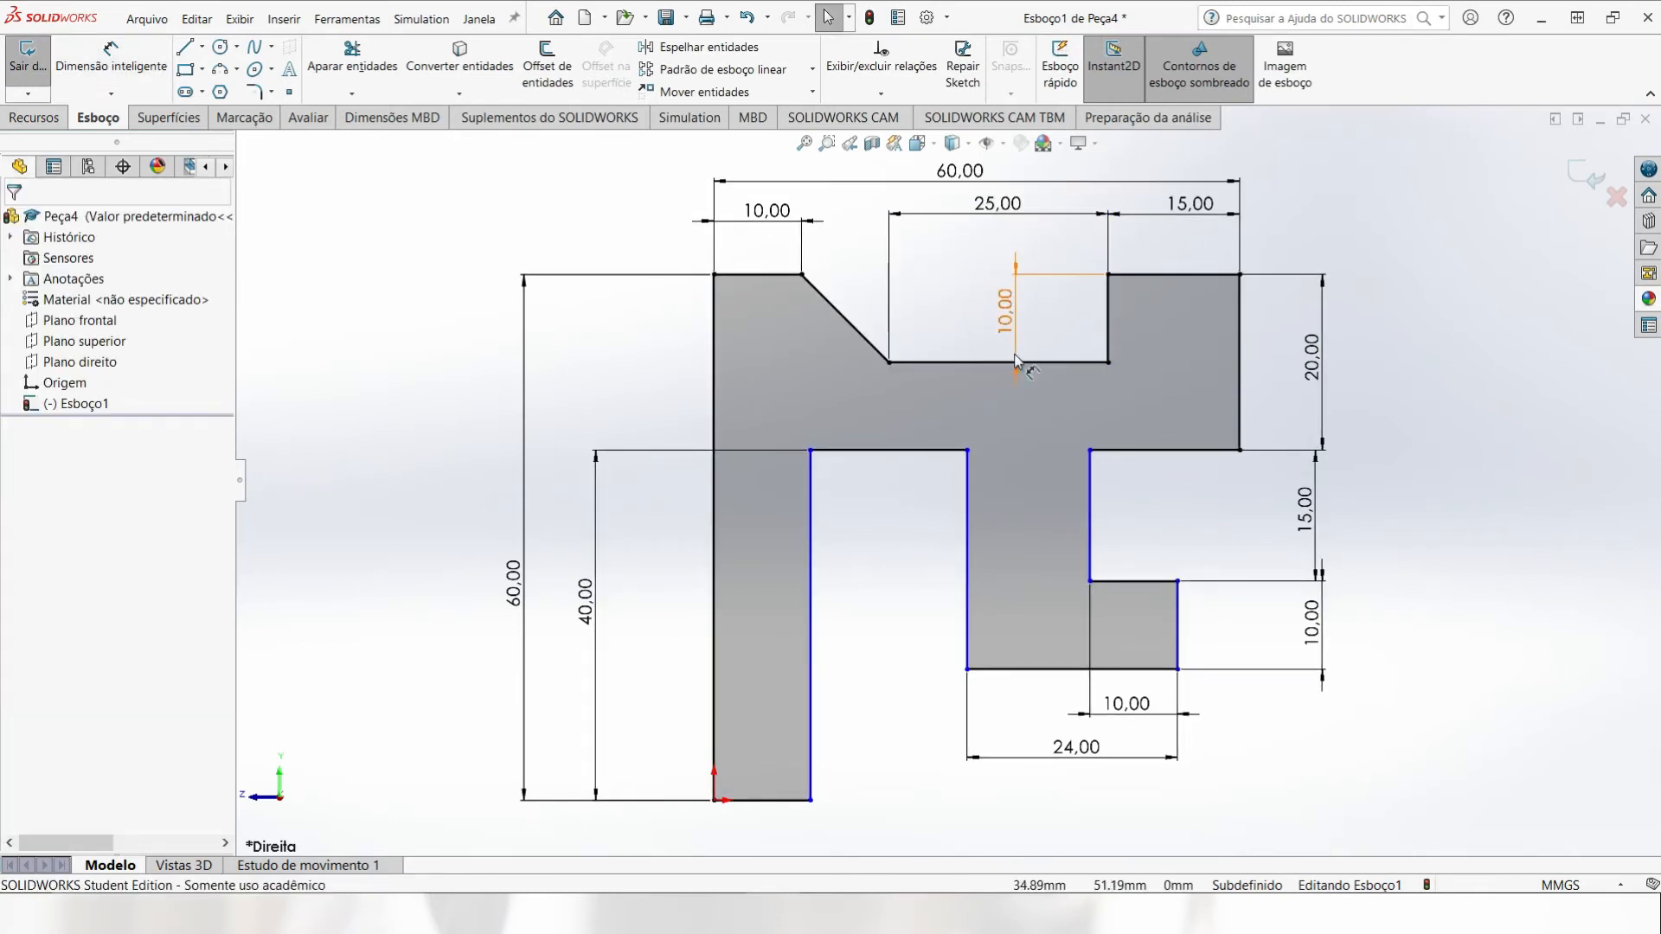
# Step: Make the upper right vertical edge and the lower foot's outer vertical edge collinear
pyautogui.click(1242, 396)
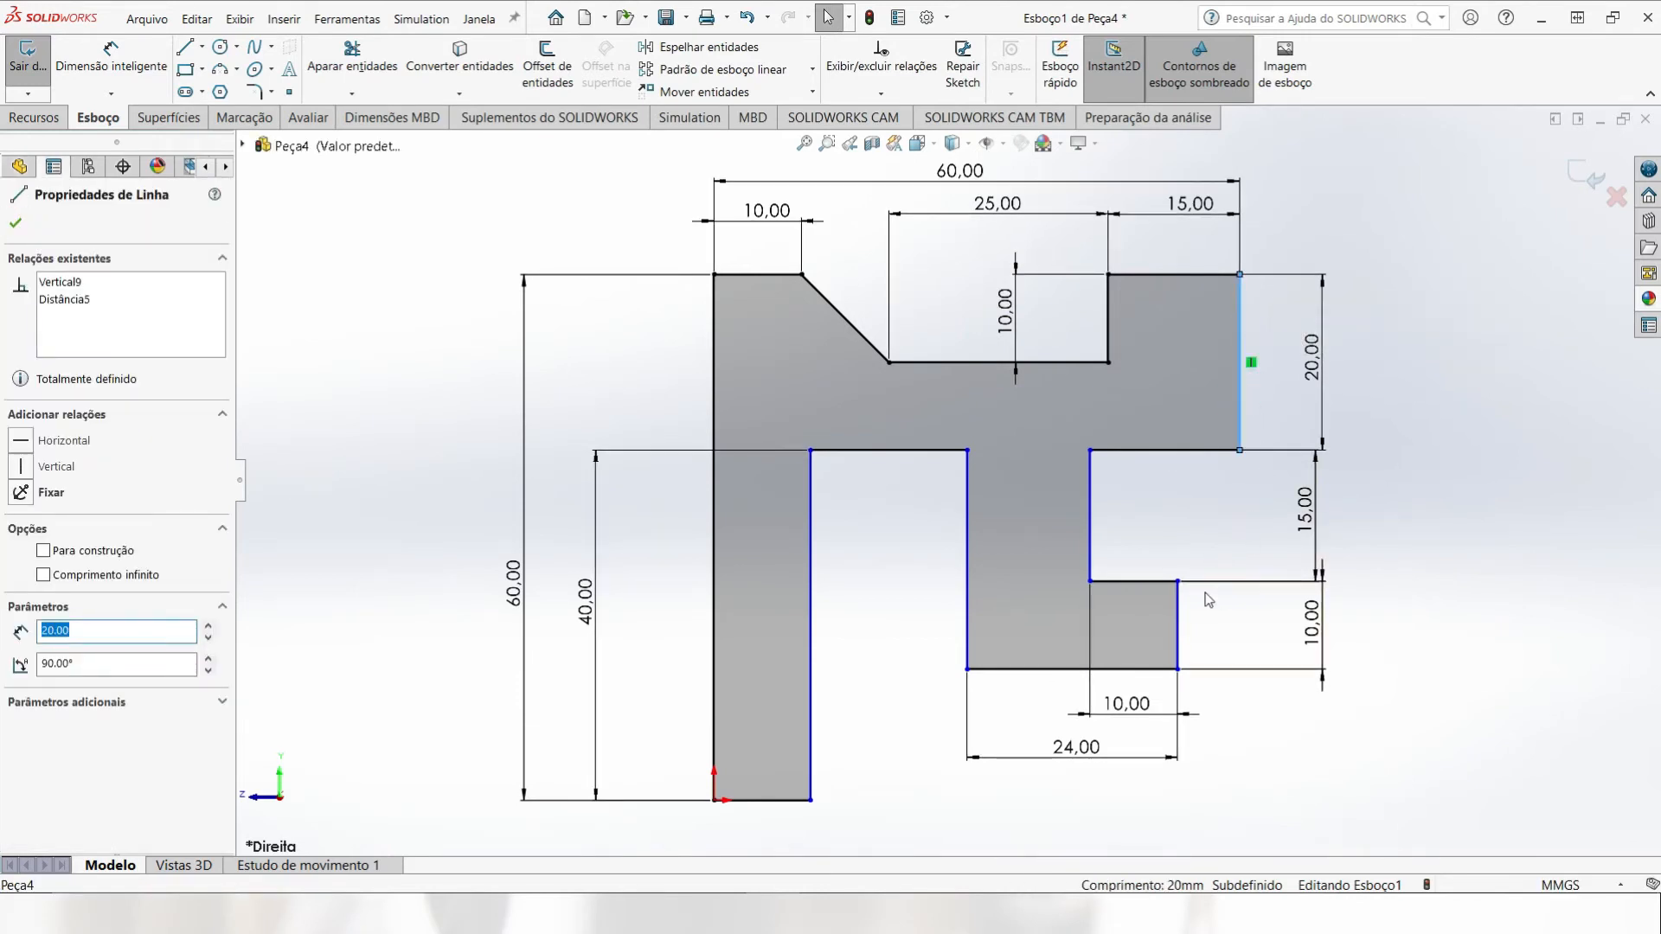
pyautogui.keyDown('ctrl'); pyautogui.click(1178, 620); pyautogui.keyUp('ctrl')
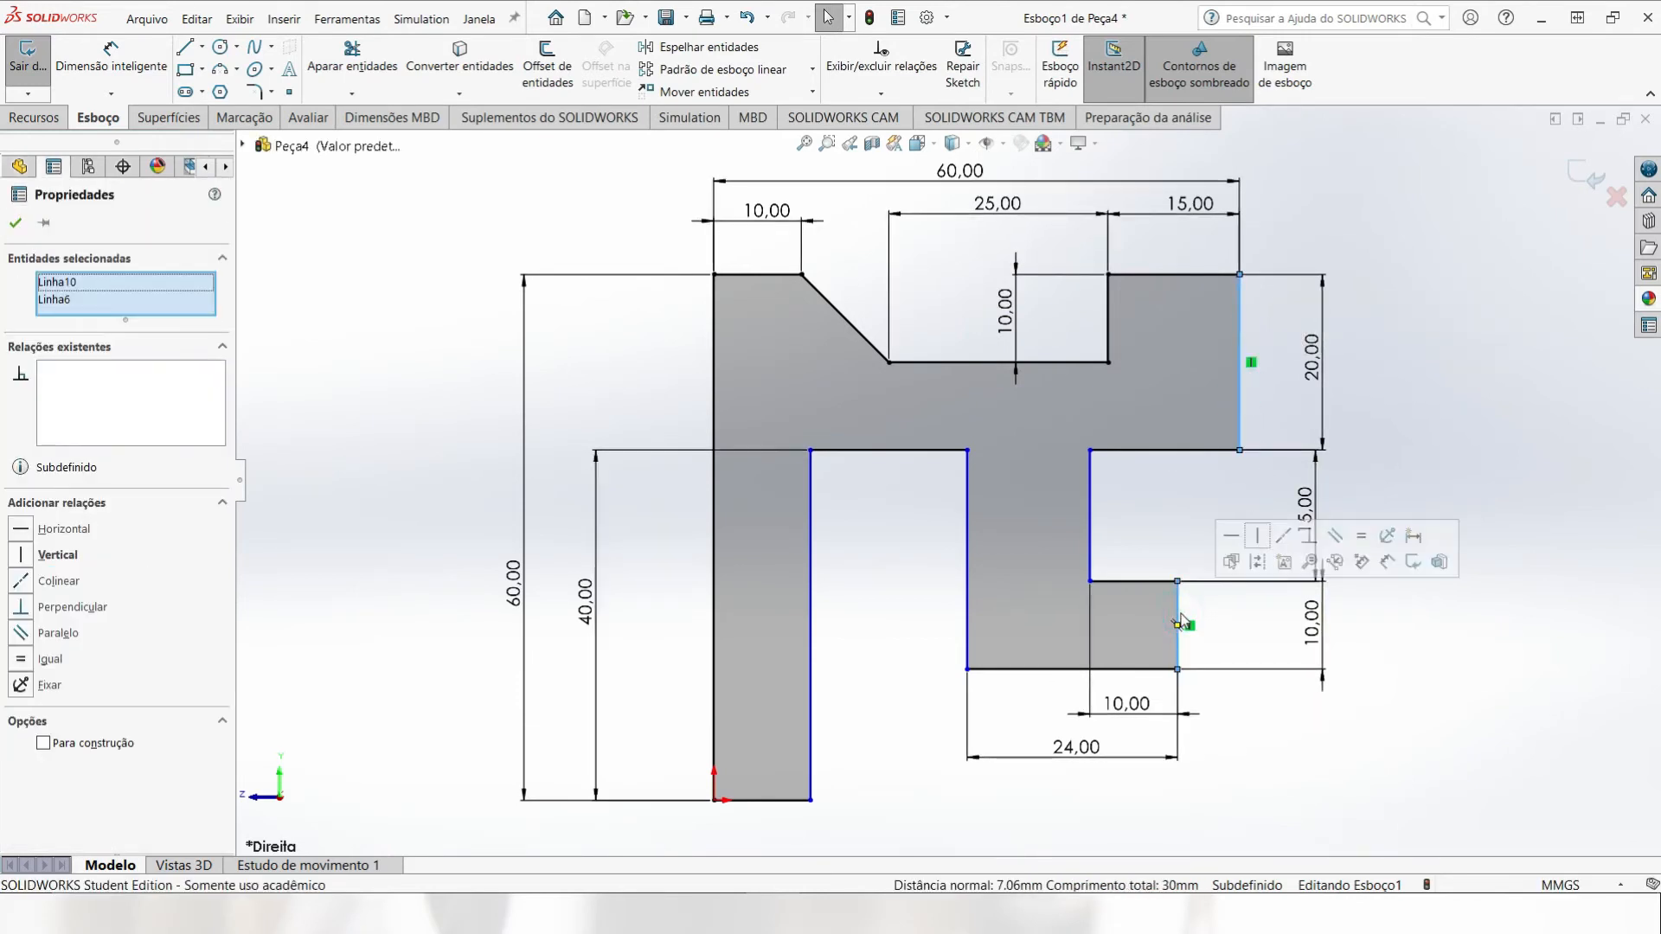
pyautogui.click(21, 583)
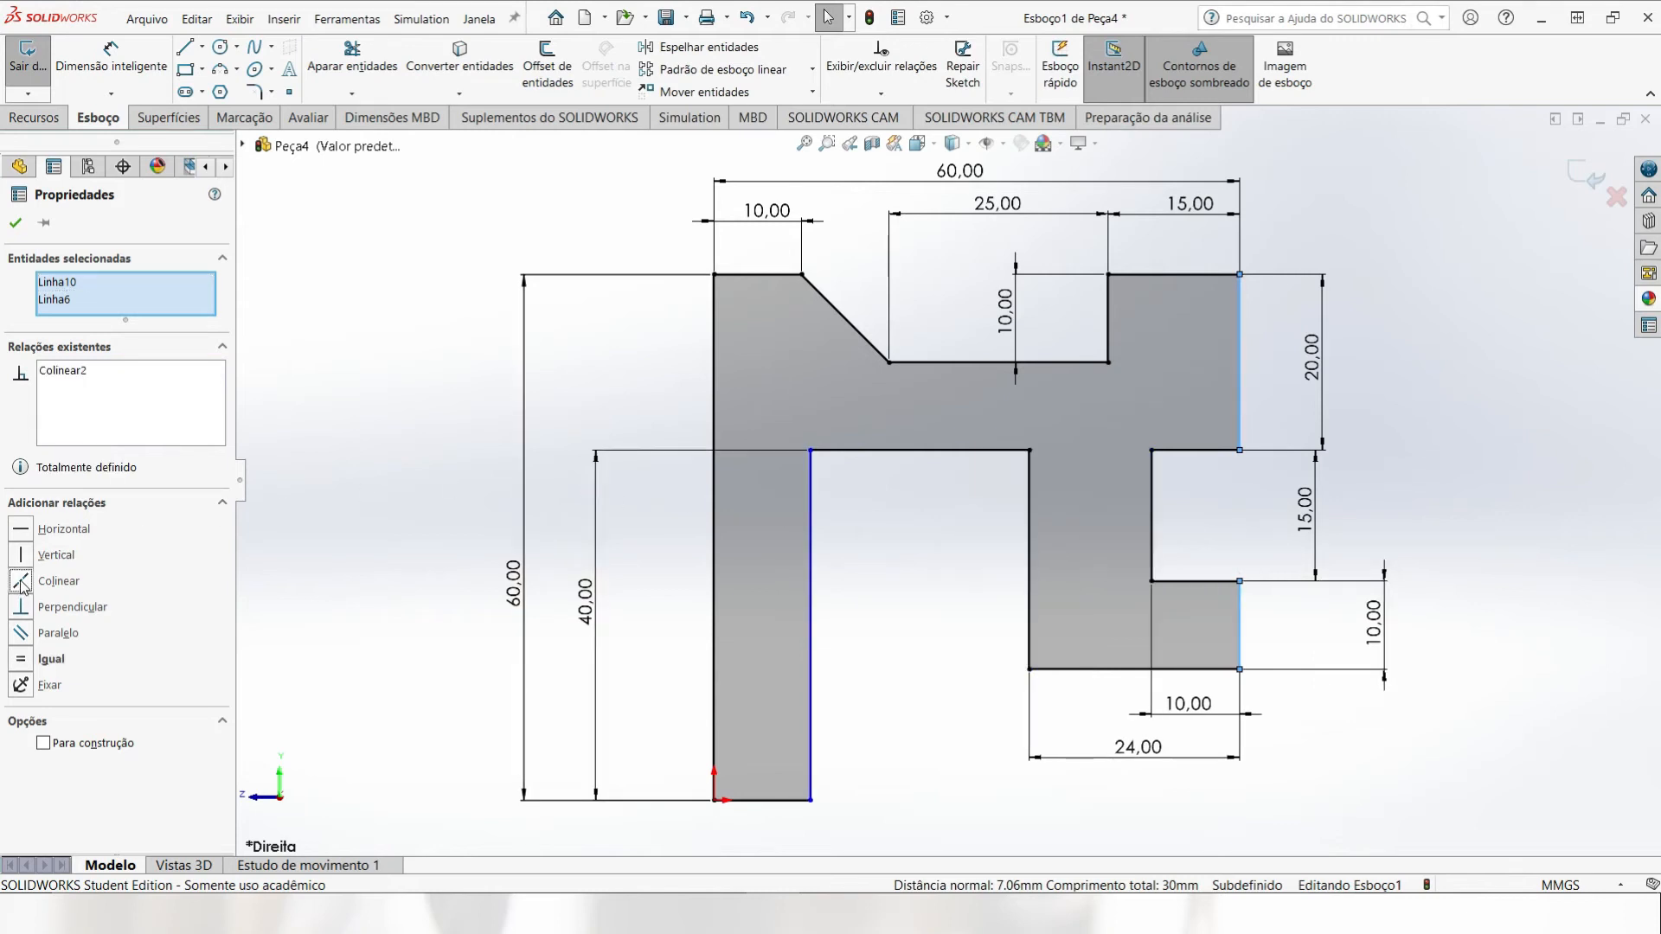
pyautogui.click(372, 495)
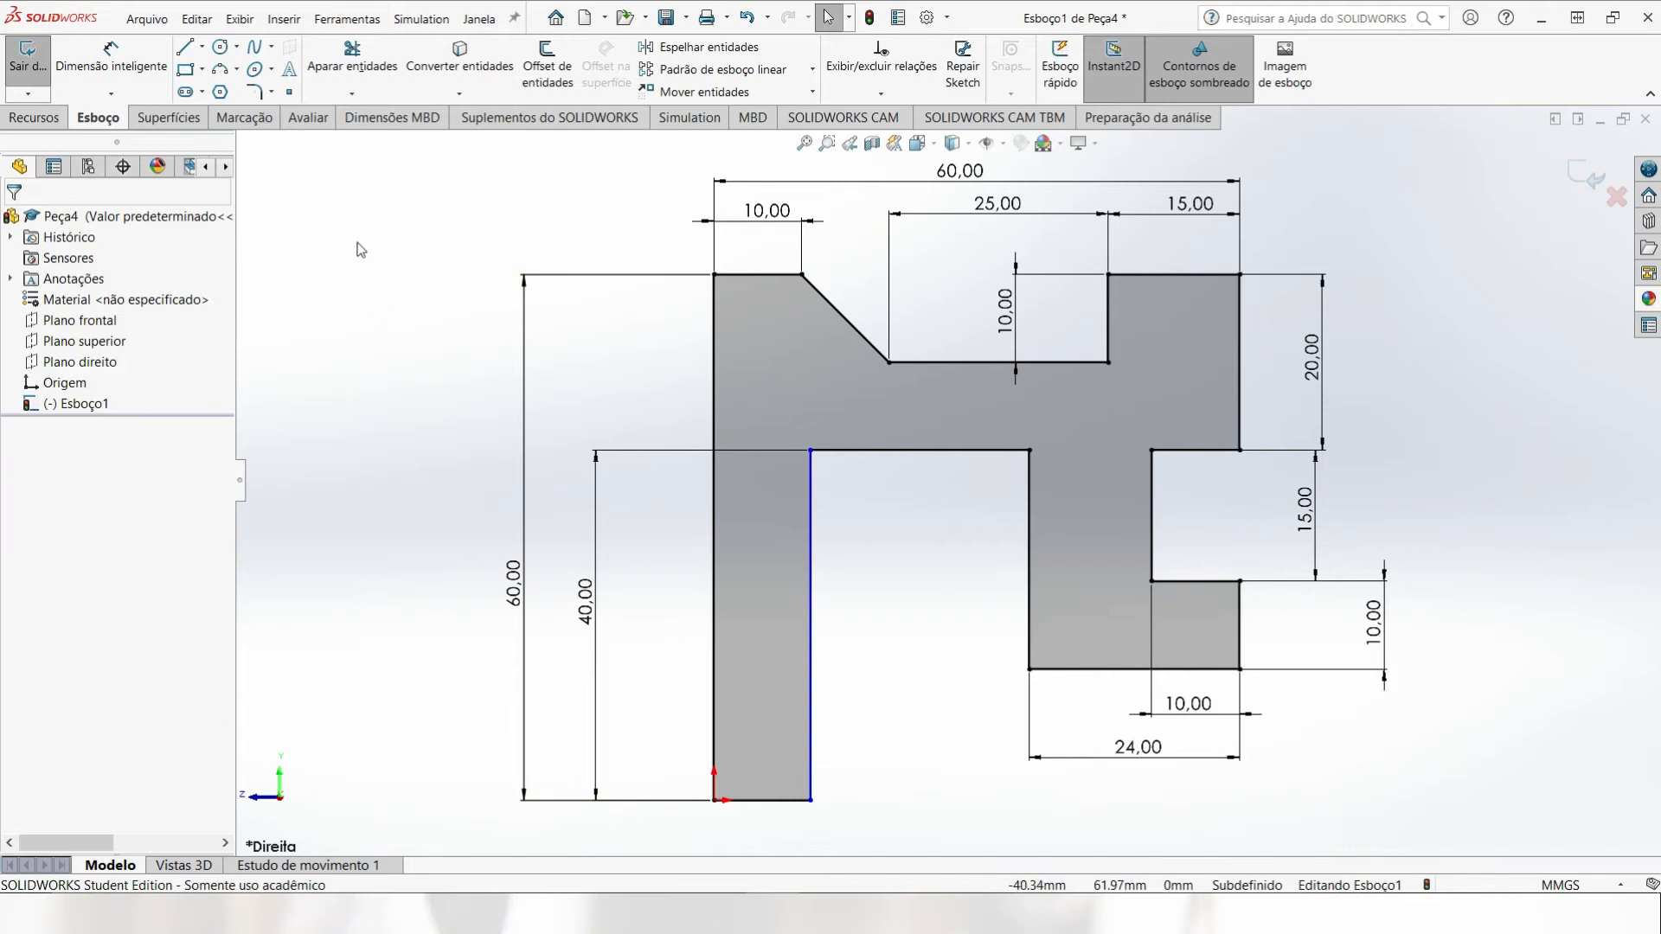
# Step: Dimension the left leg's width between its two vertical edges at 12 mm
pyautogui.click(107, 64)
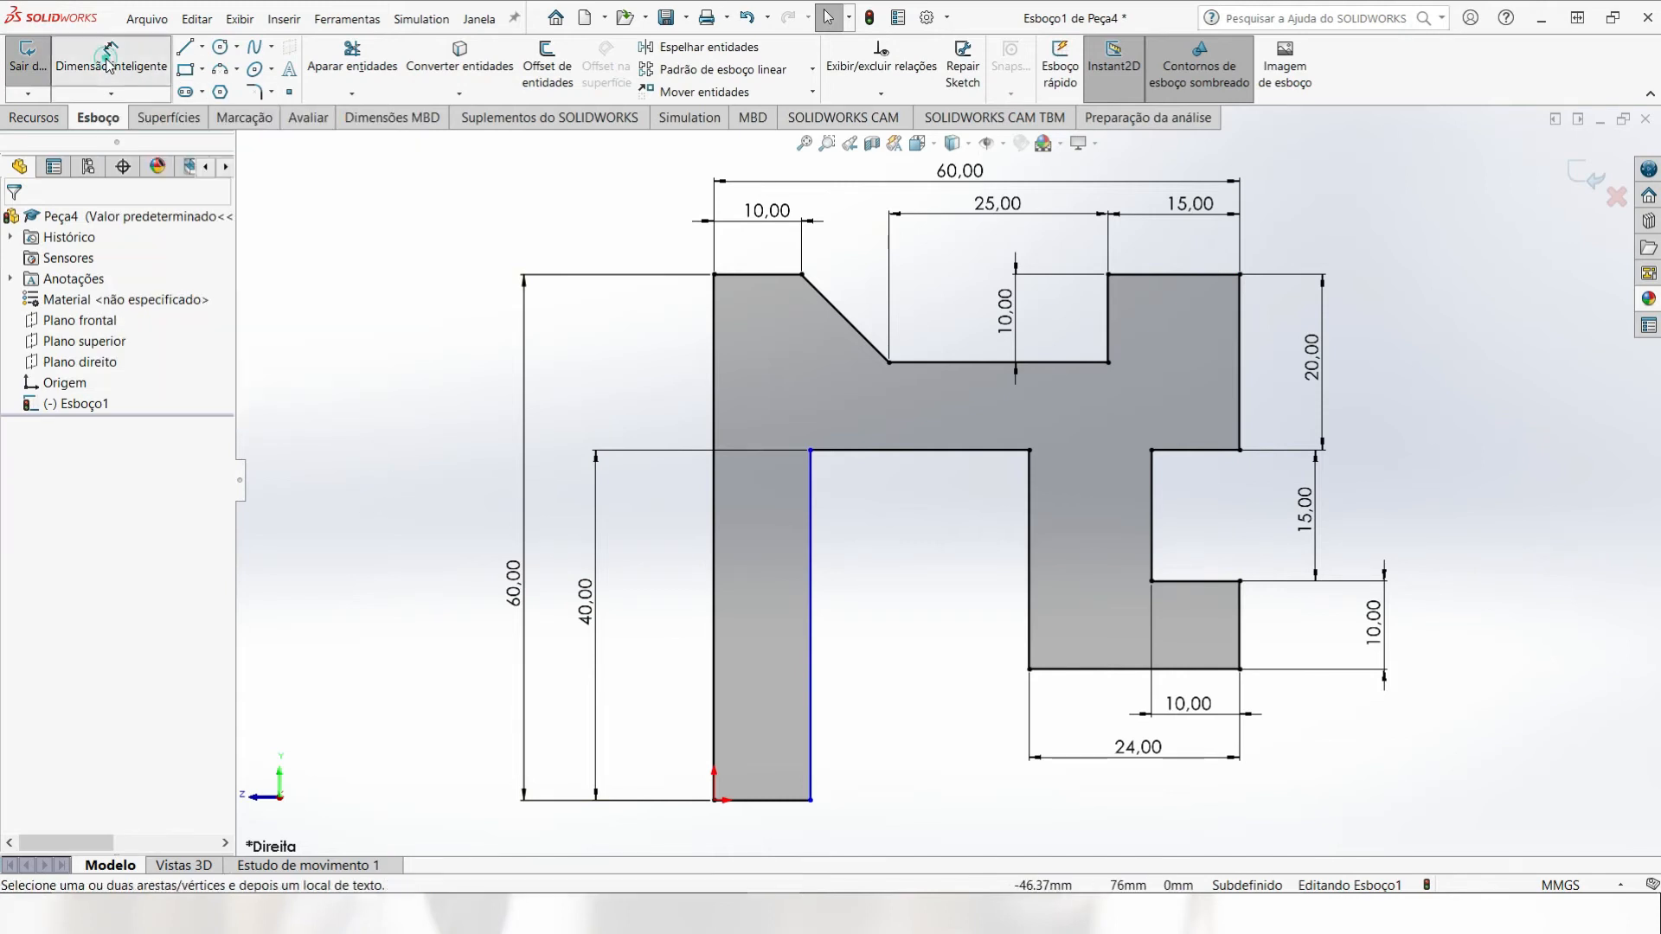
pyautogui.click(713, 669)
pyautogui.click(809, 673)
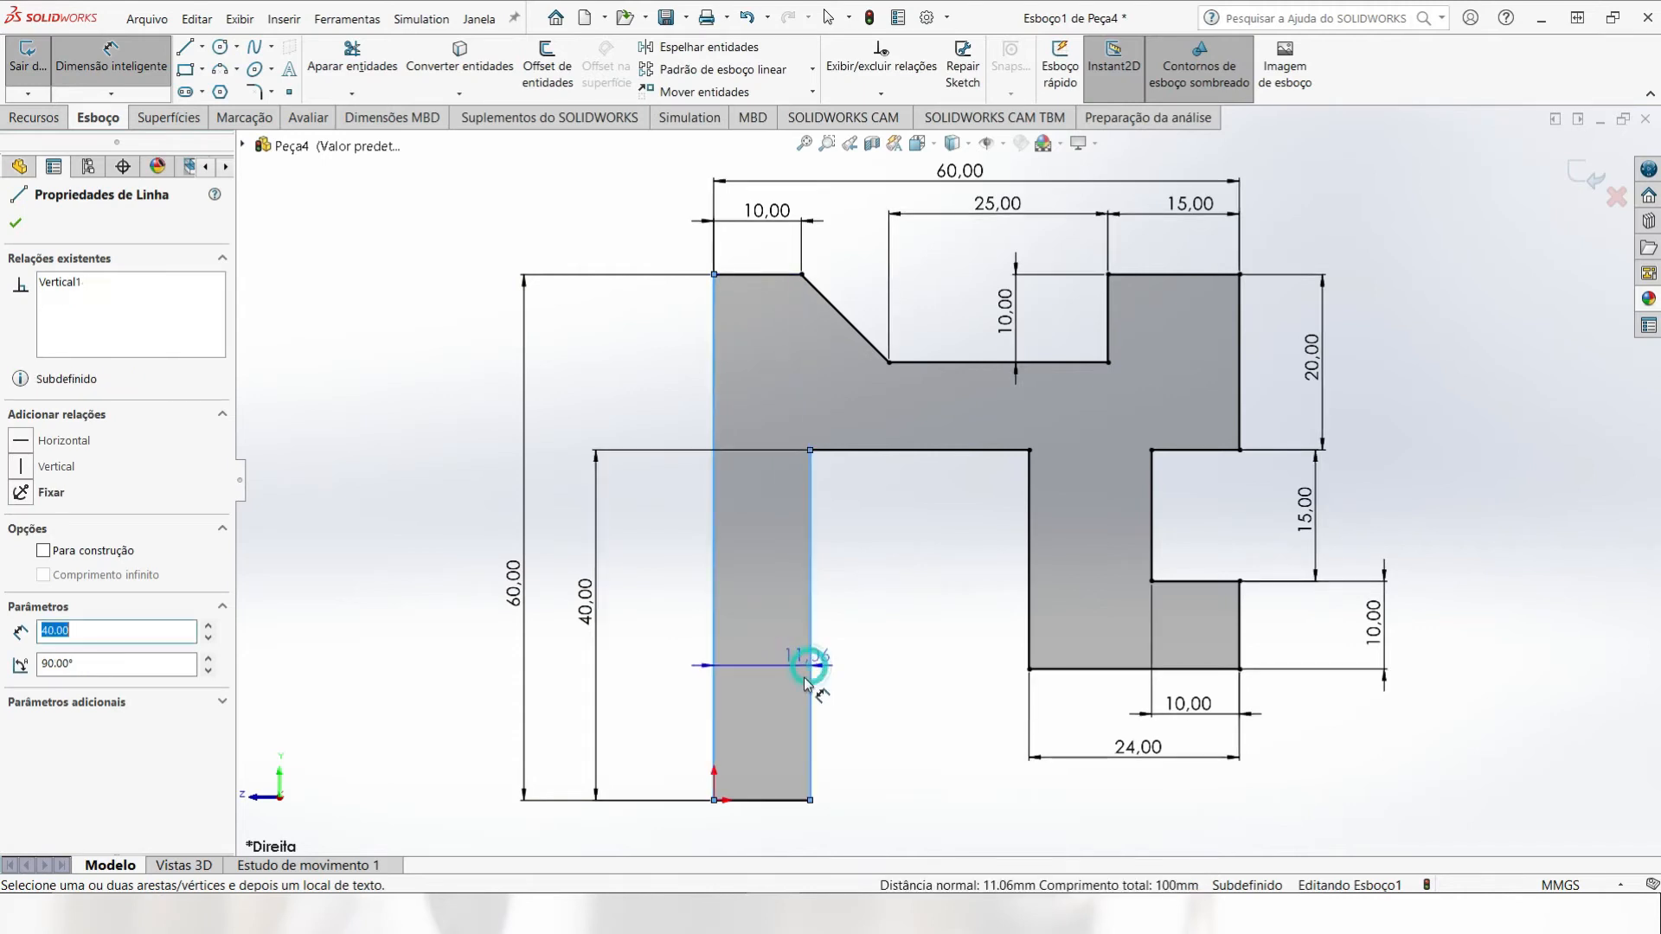
pyautogui.click(761, 847)
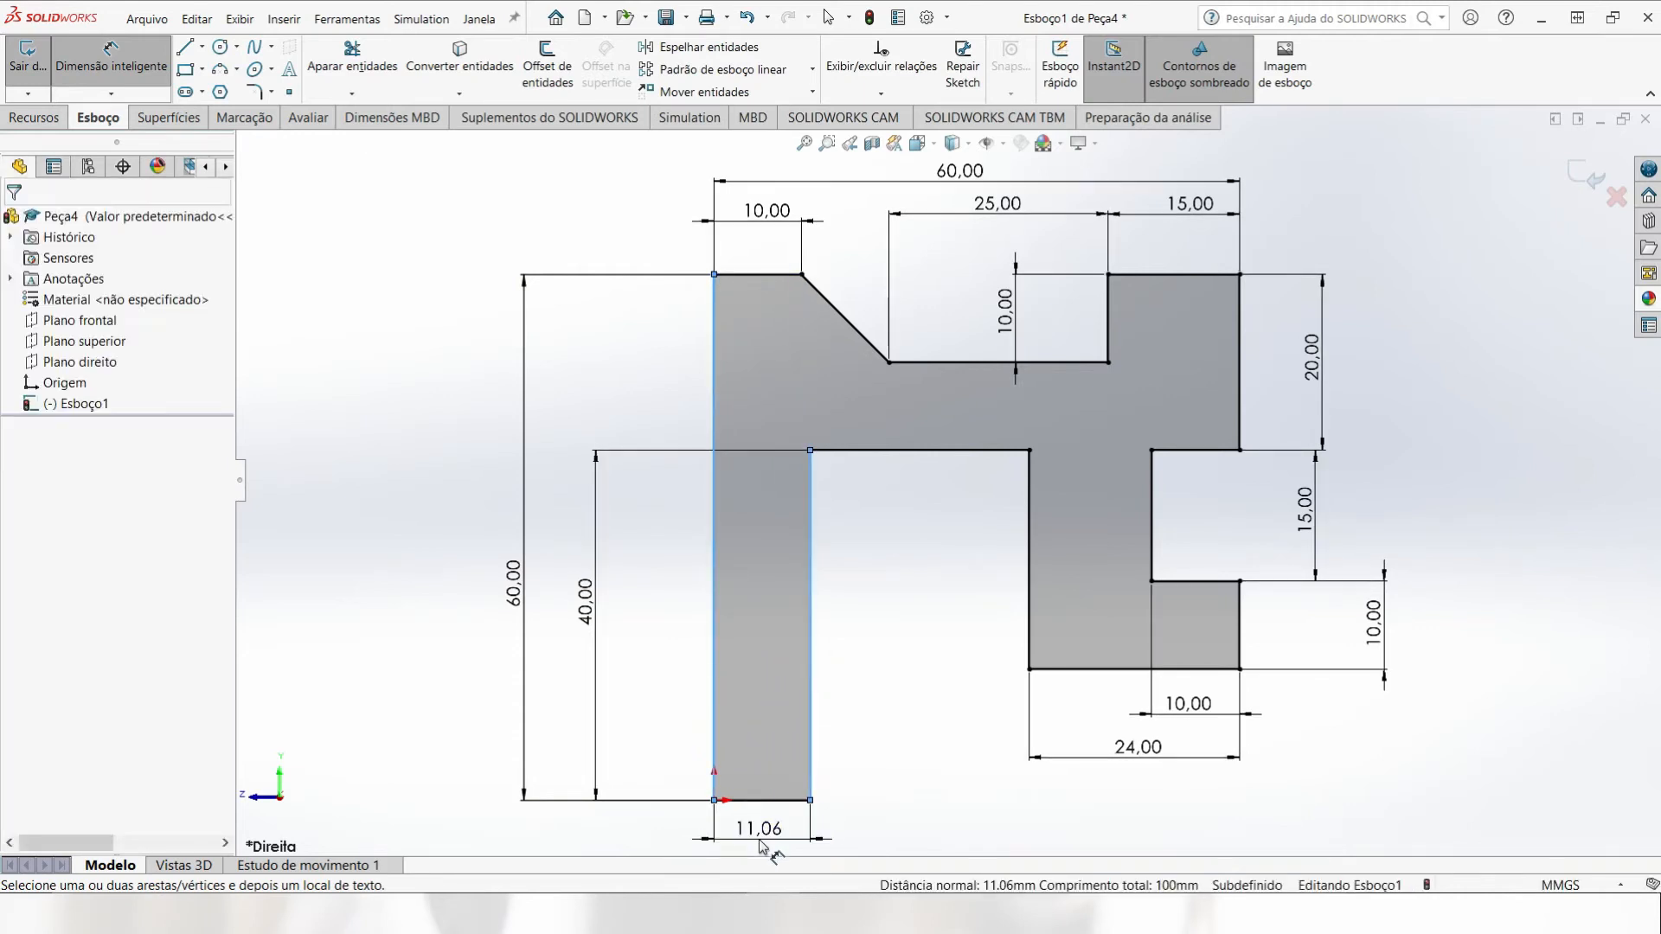
pyautogui.write('12')
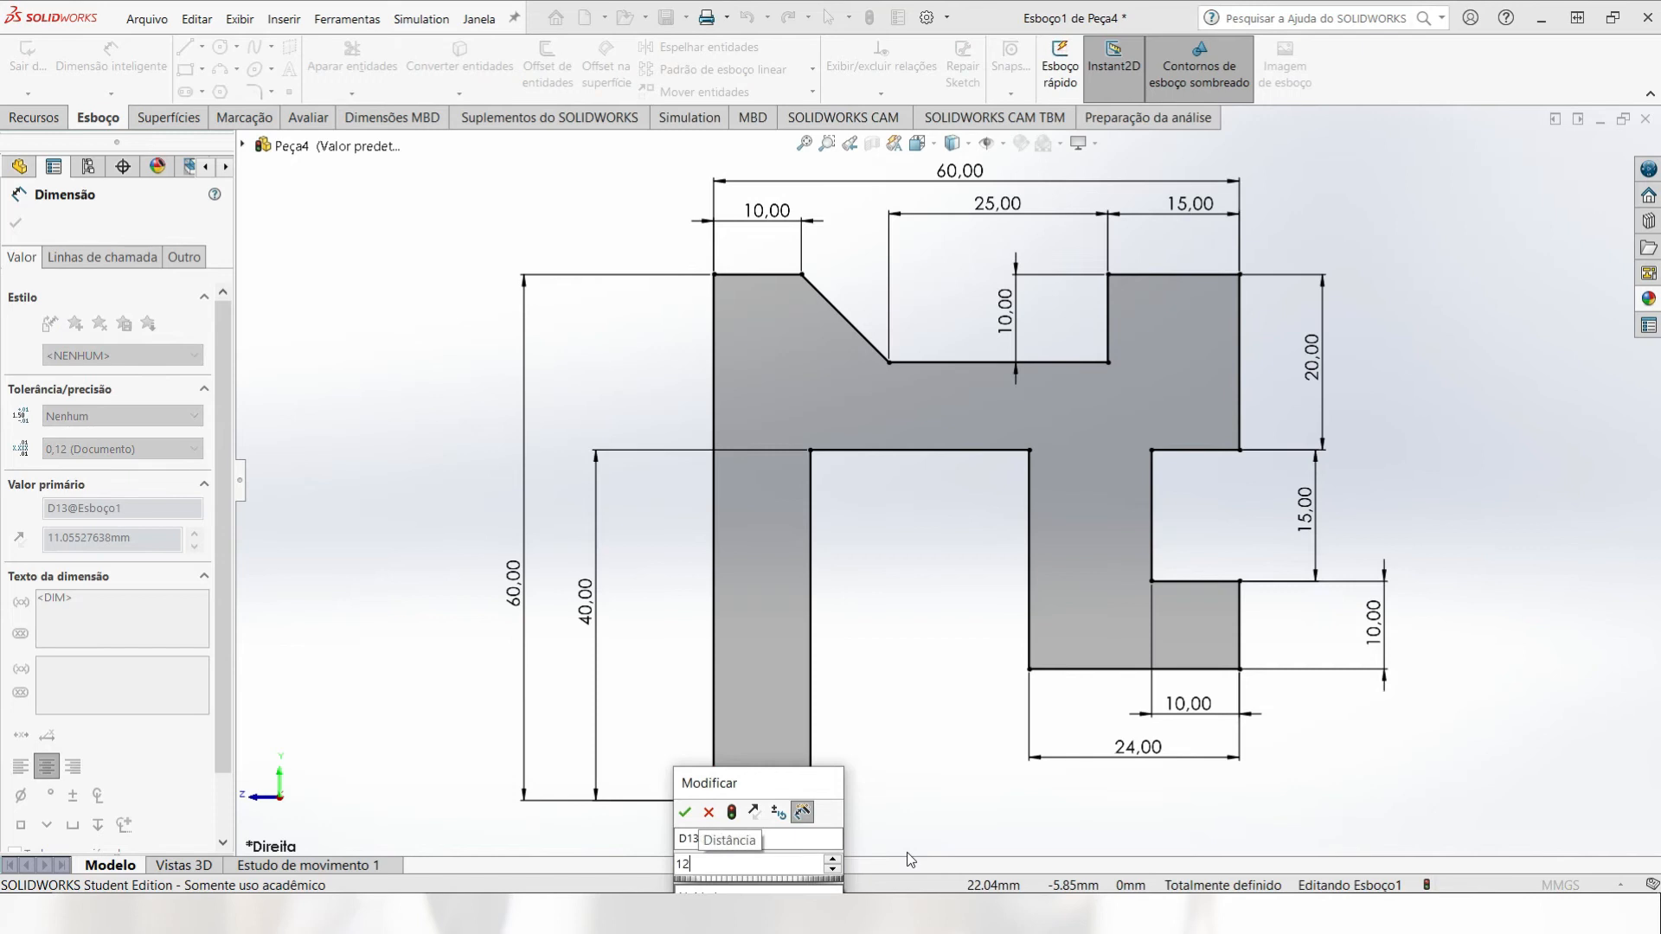
pyautogui.press('Return')
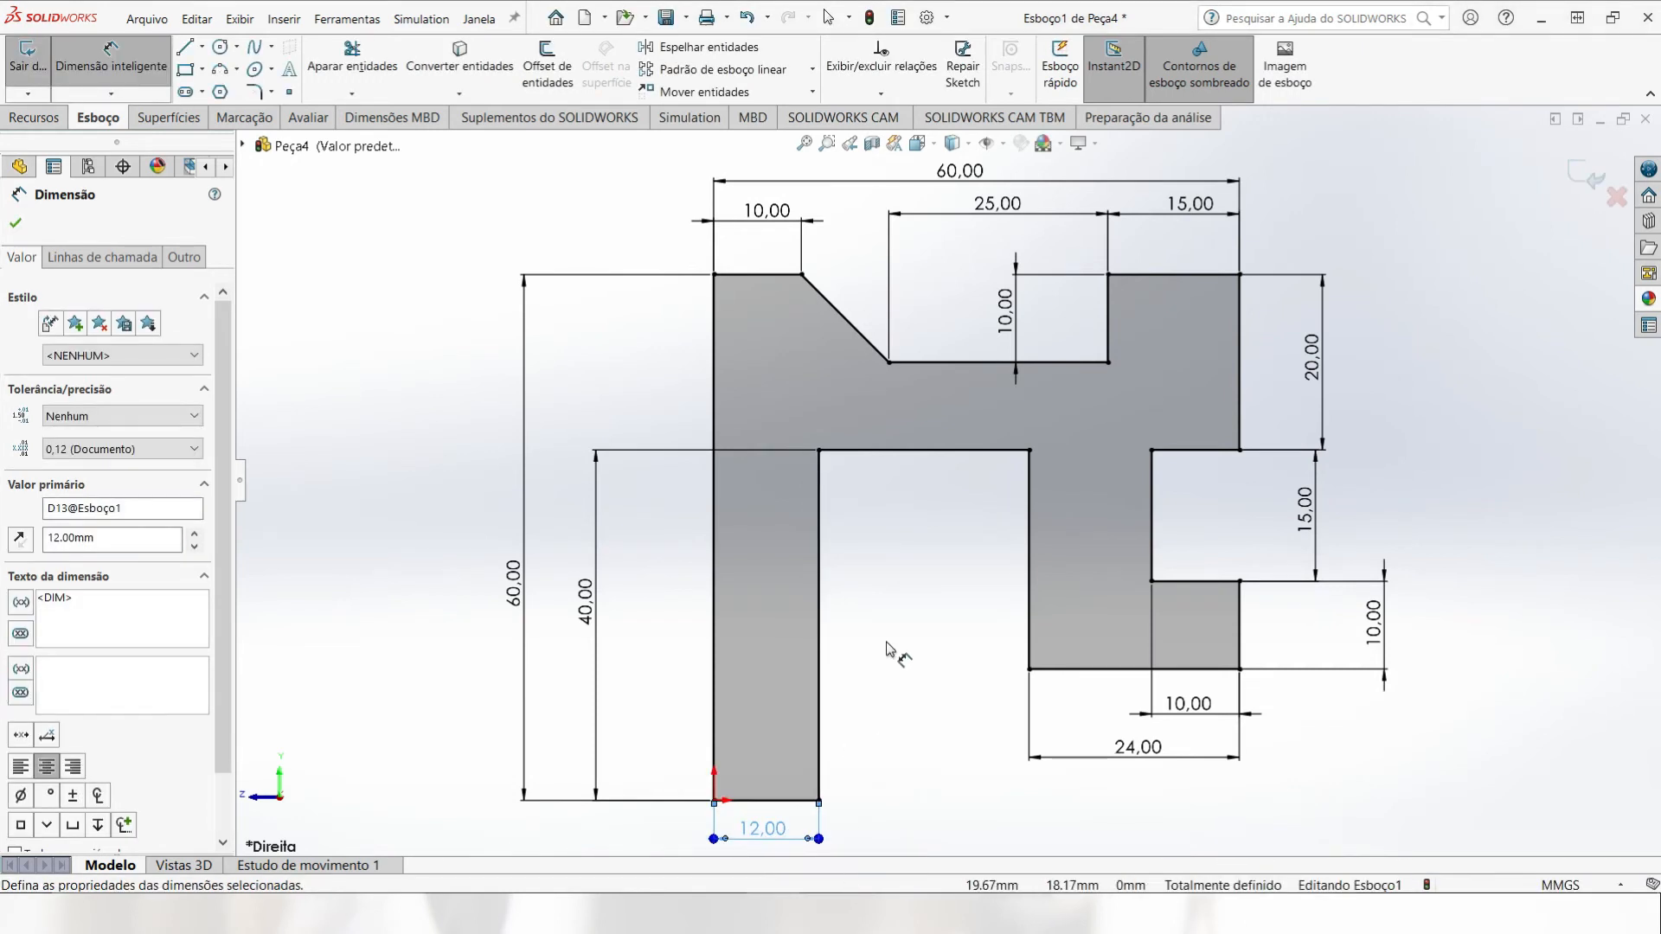
# Step: Extrude the stepped profile as a solid boss with a blind depth of 50 mm
pyautogui.press('f')
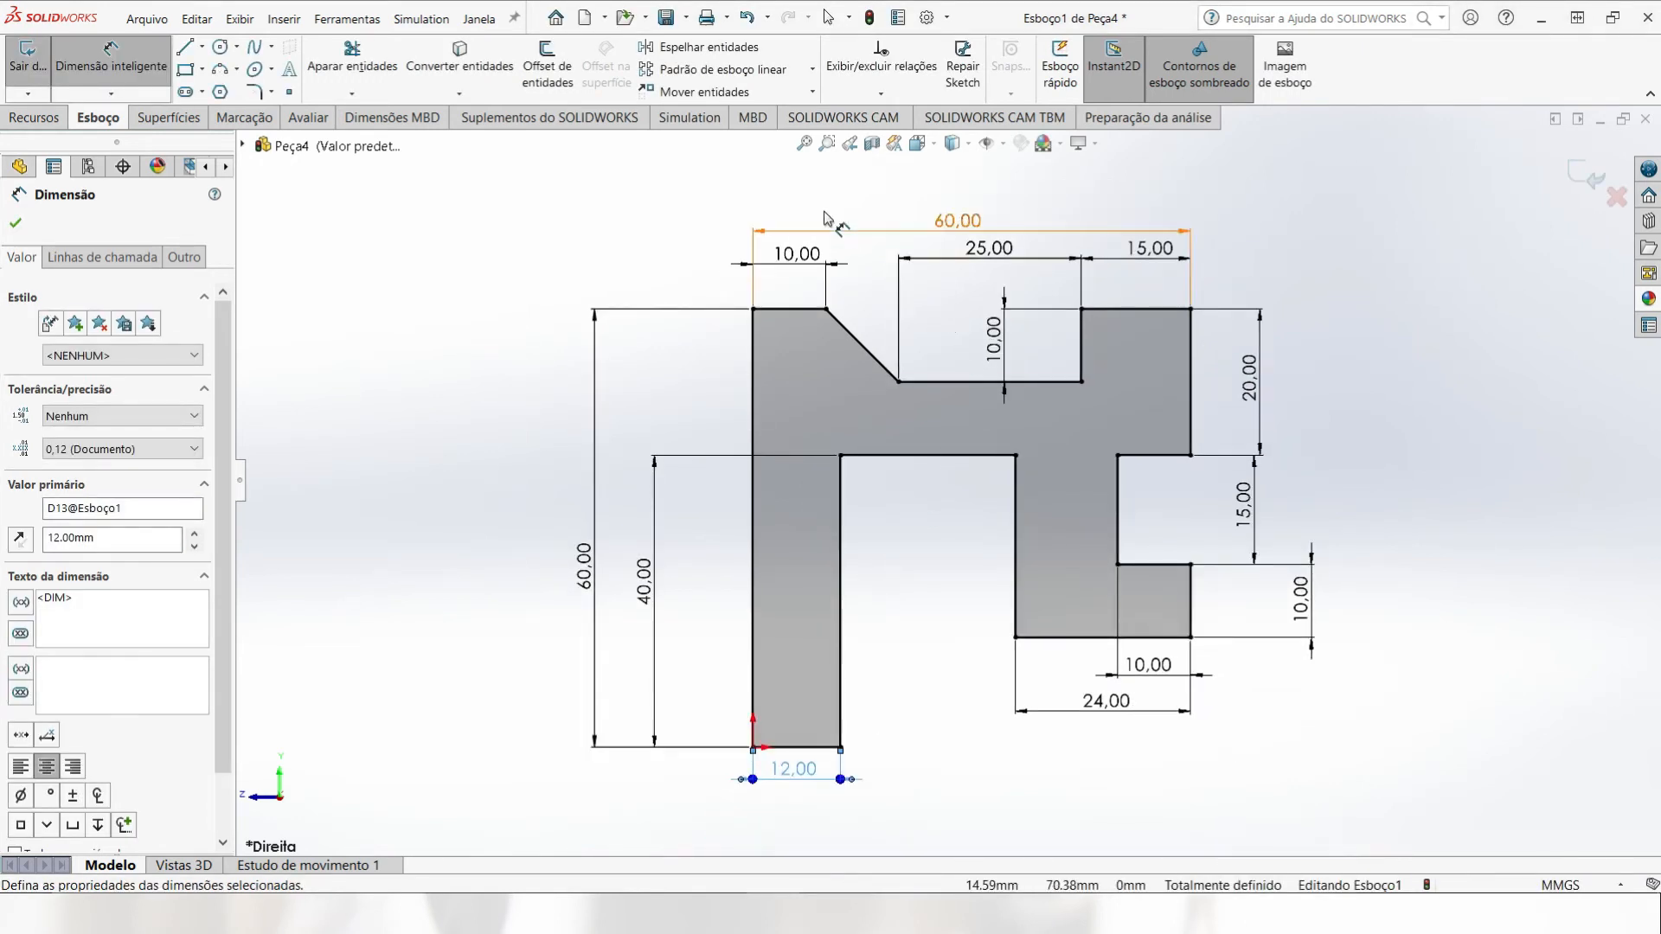
pyautogui.click(804, 146)
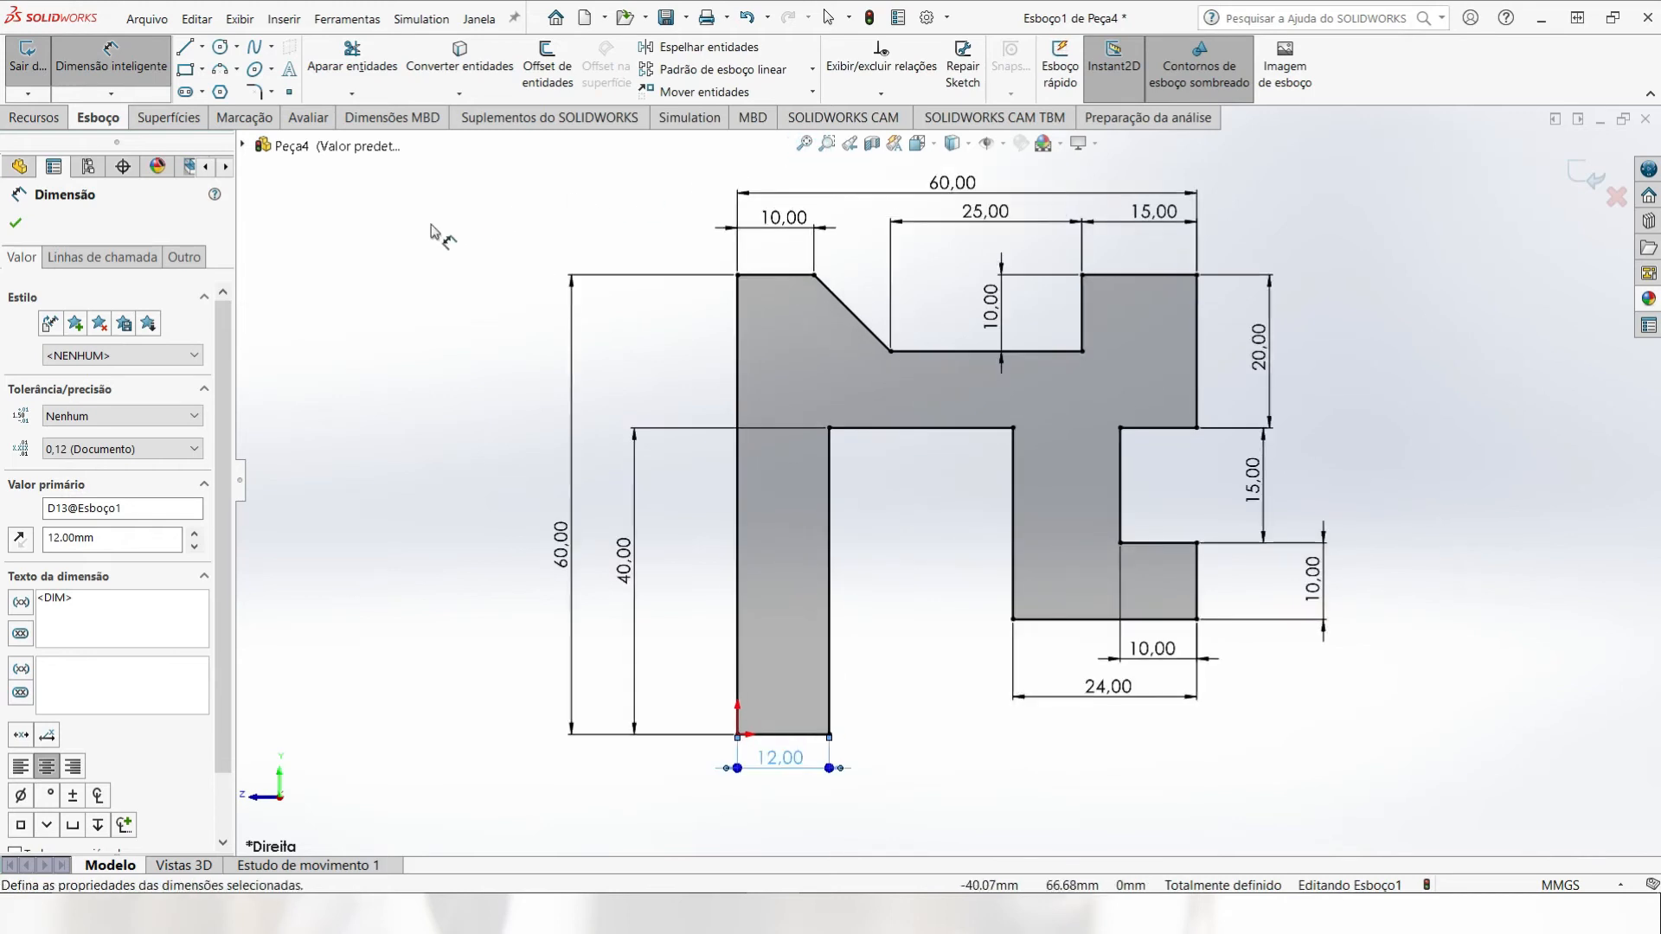
pyautogui.click(32, 118)
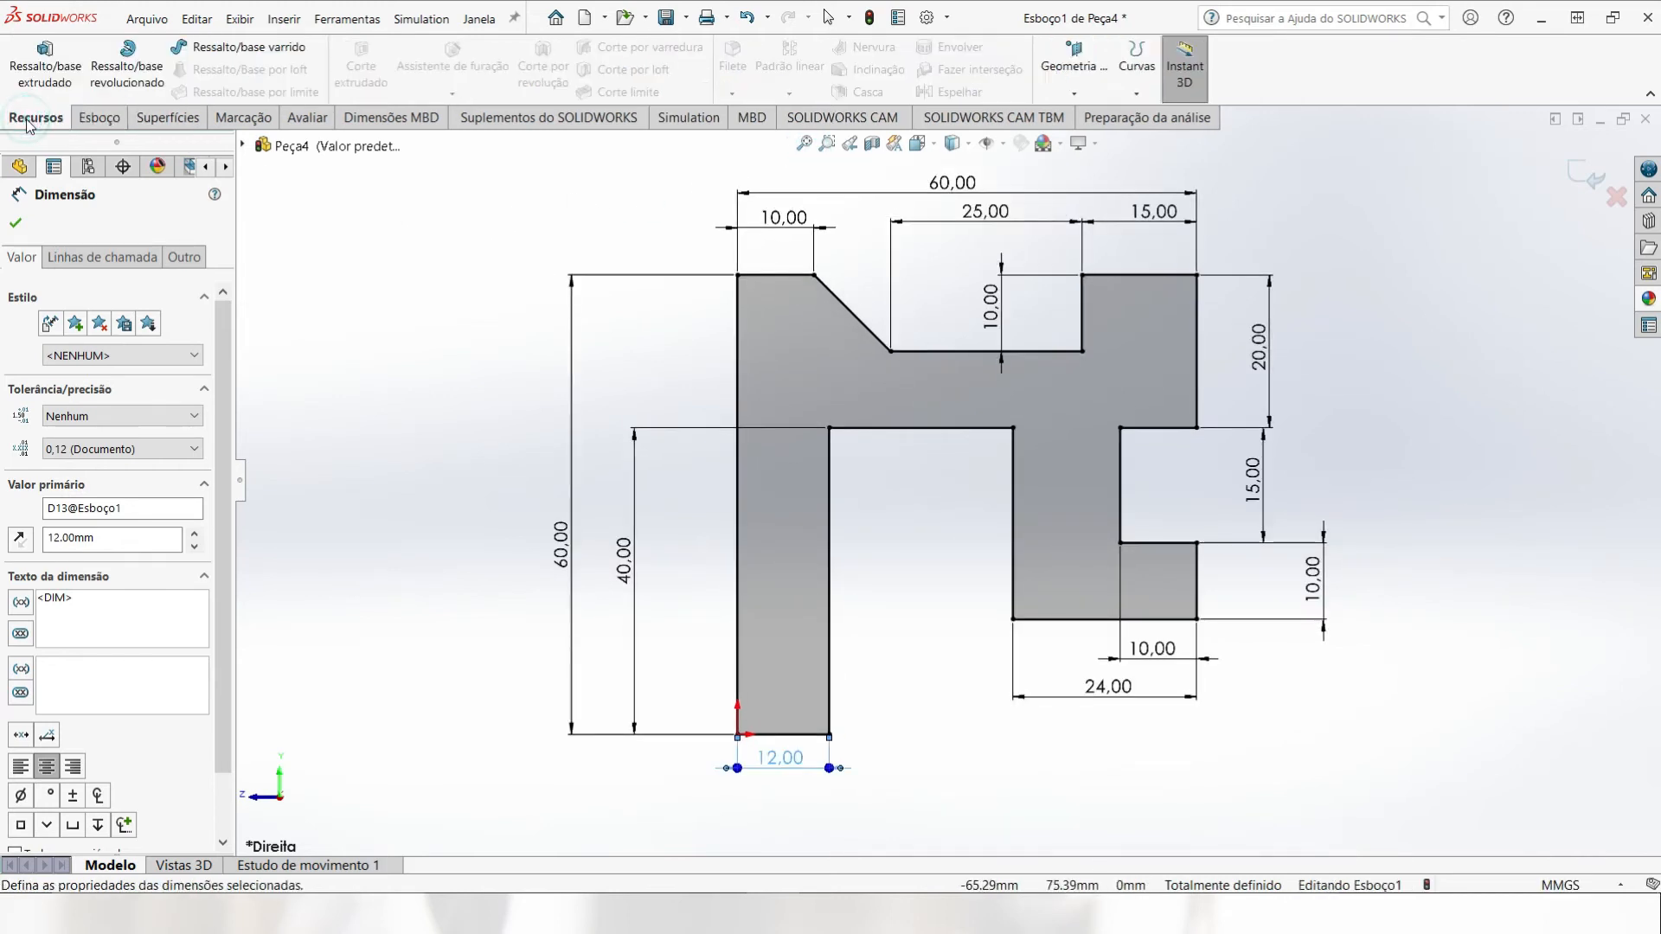
pyautogui.click(60, 73)
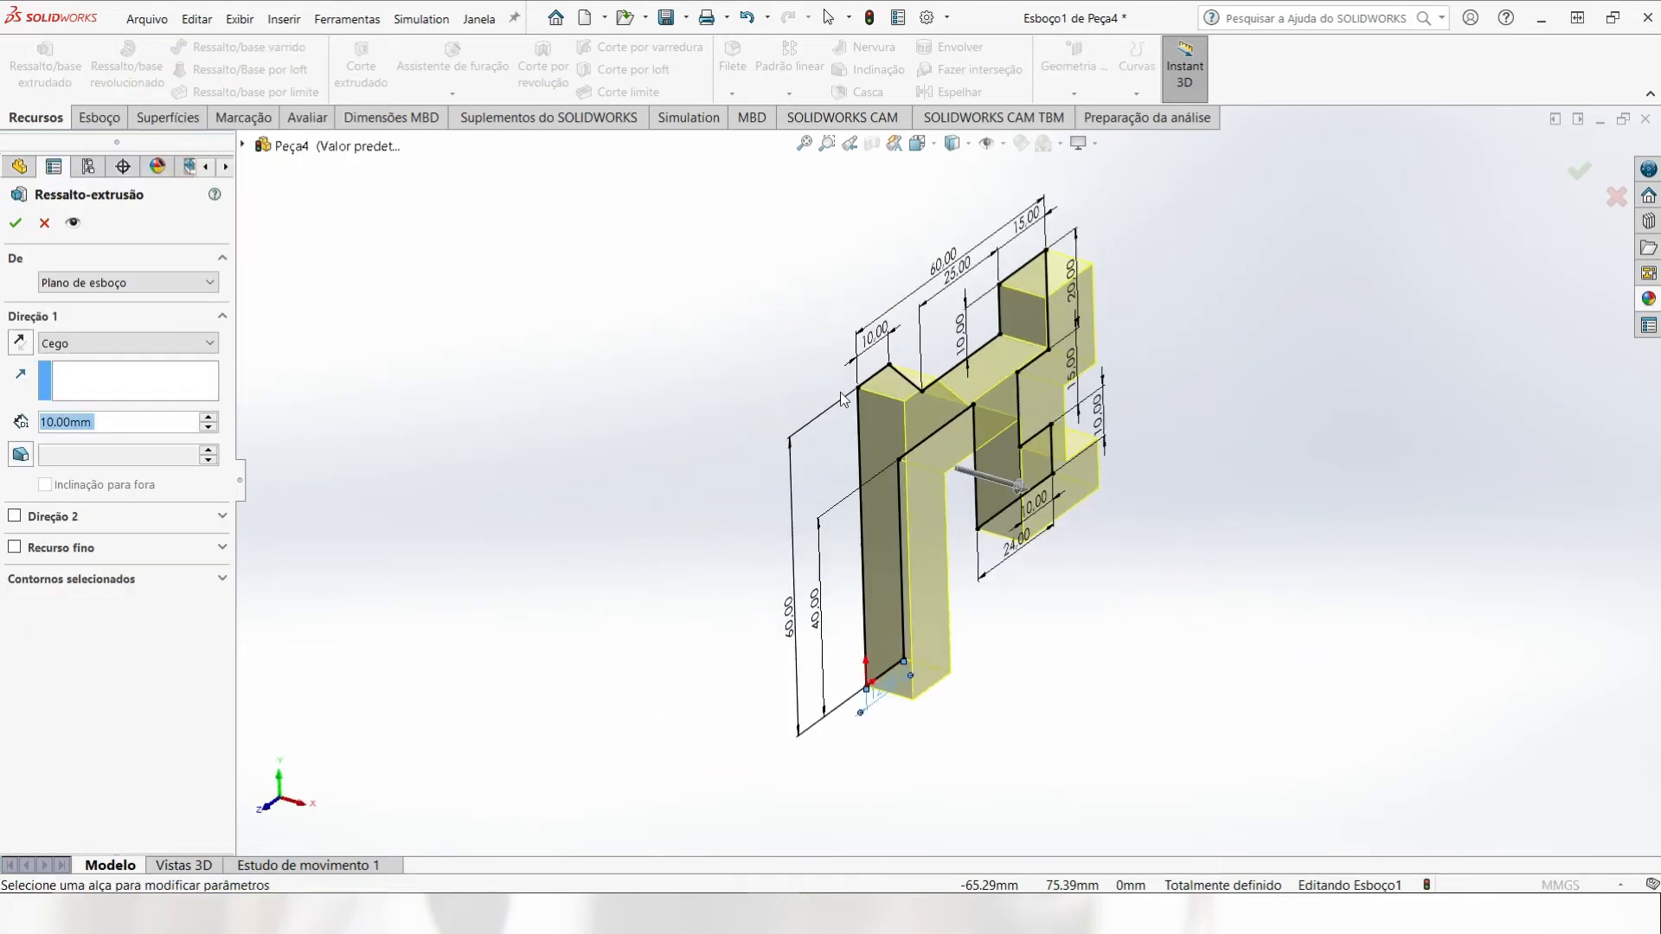
pyautogui.click(209, 417)
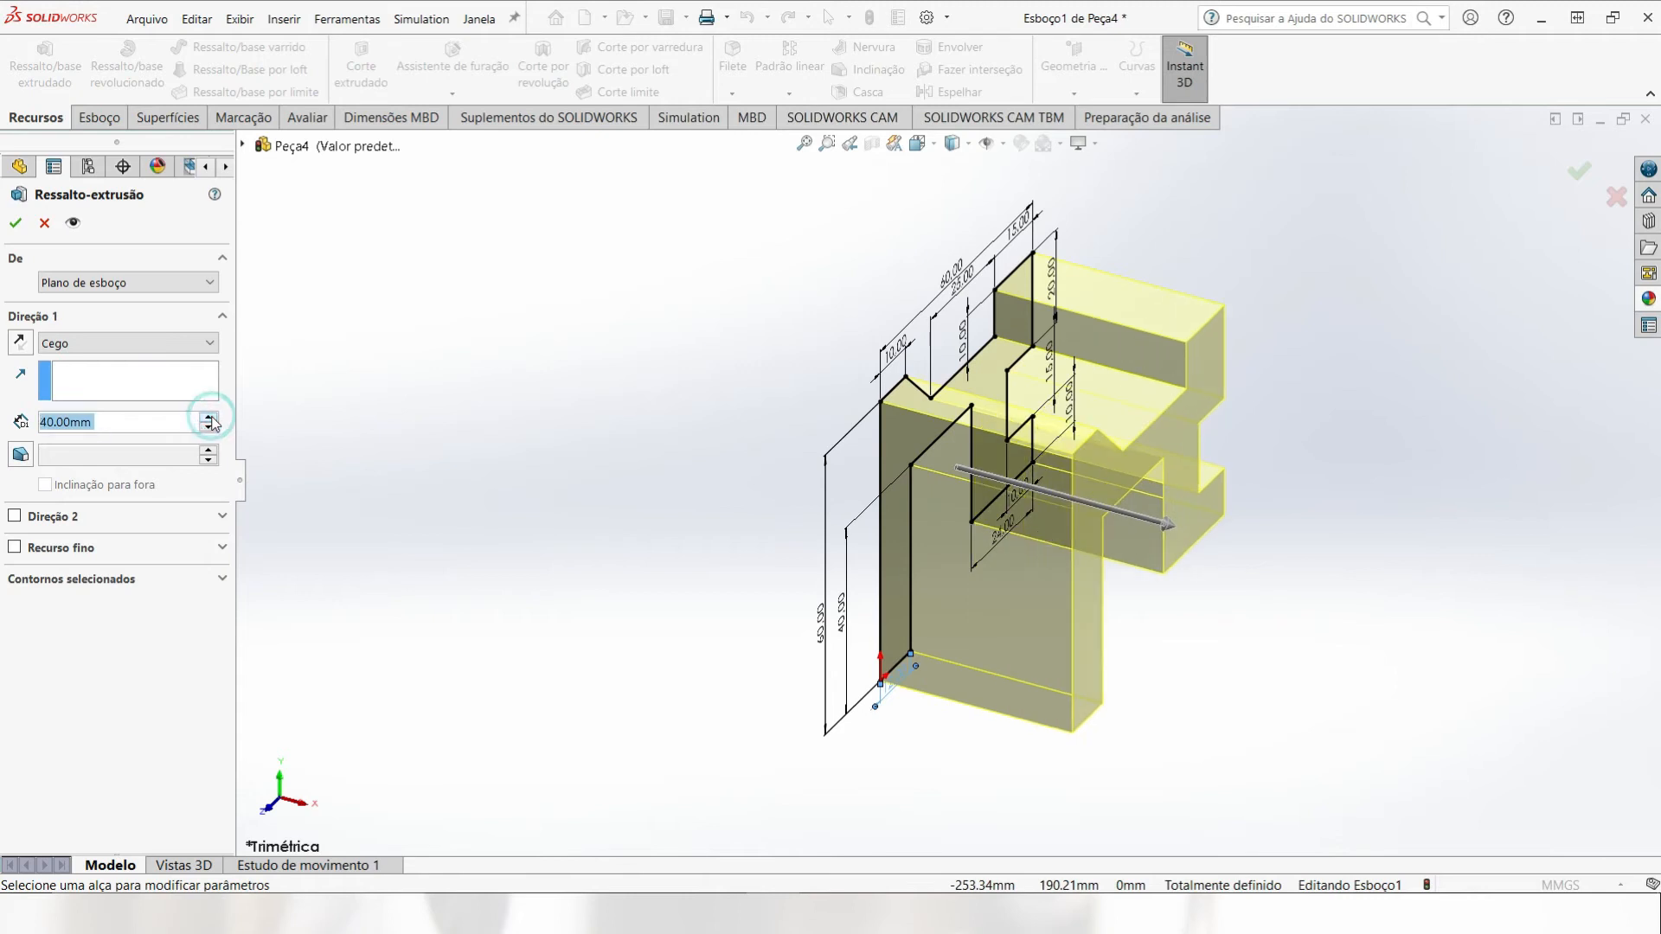
pyautogui.click(209, 417)
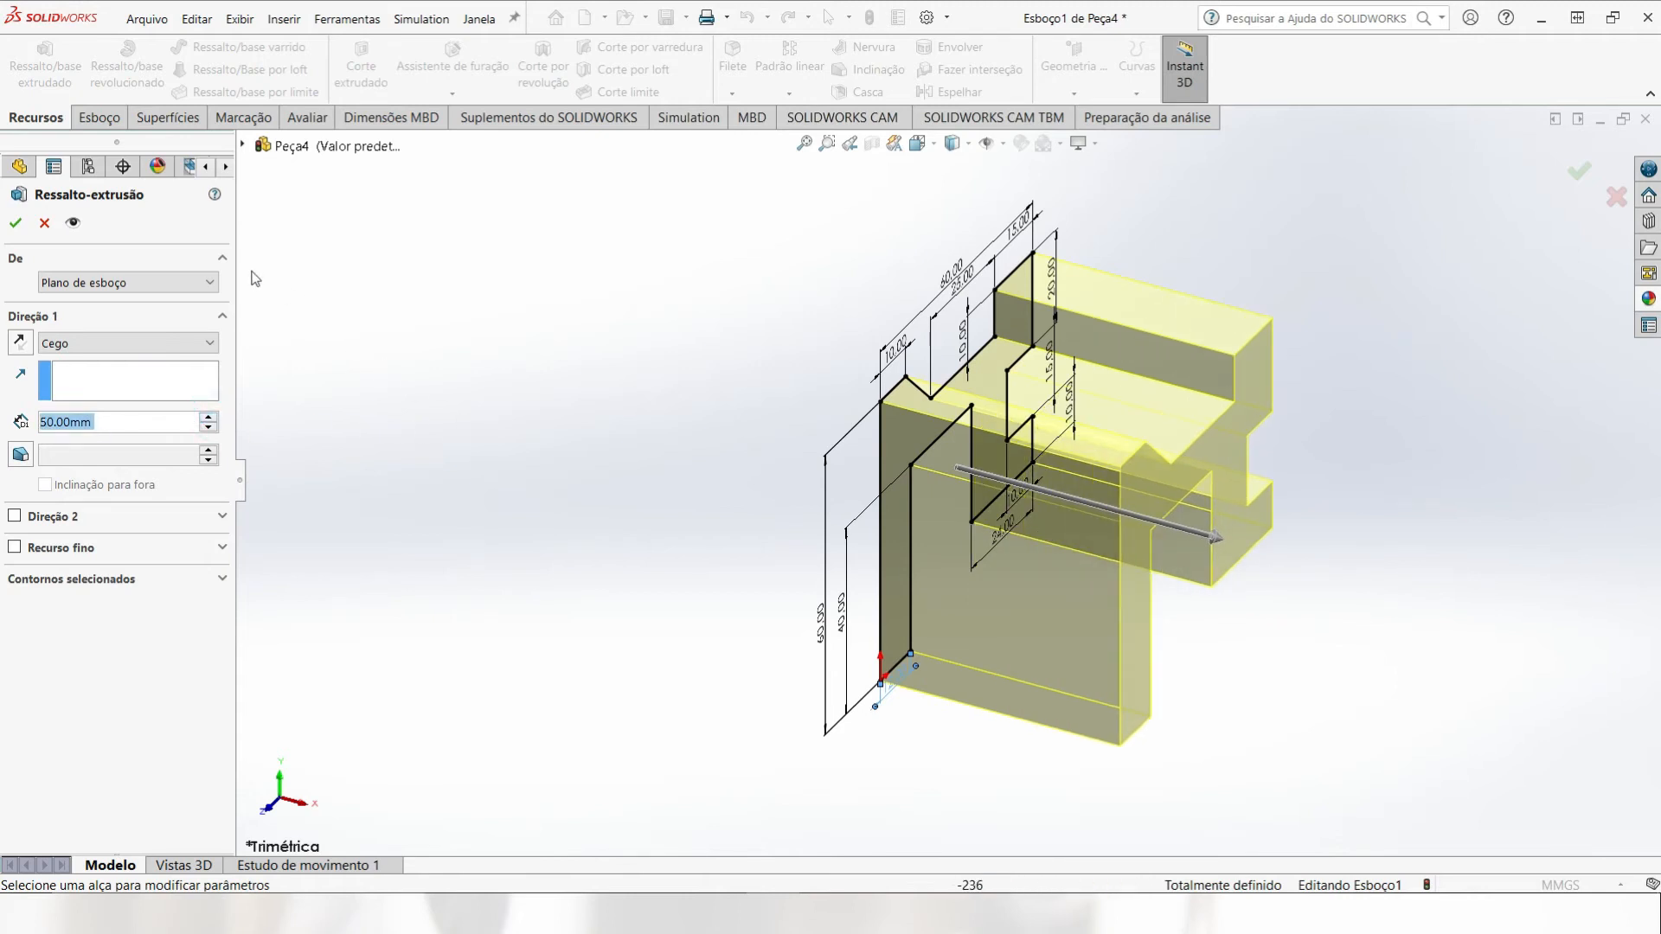
pyautogui.click(16, 223)
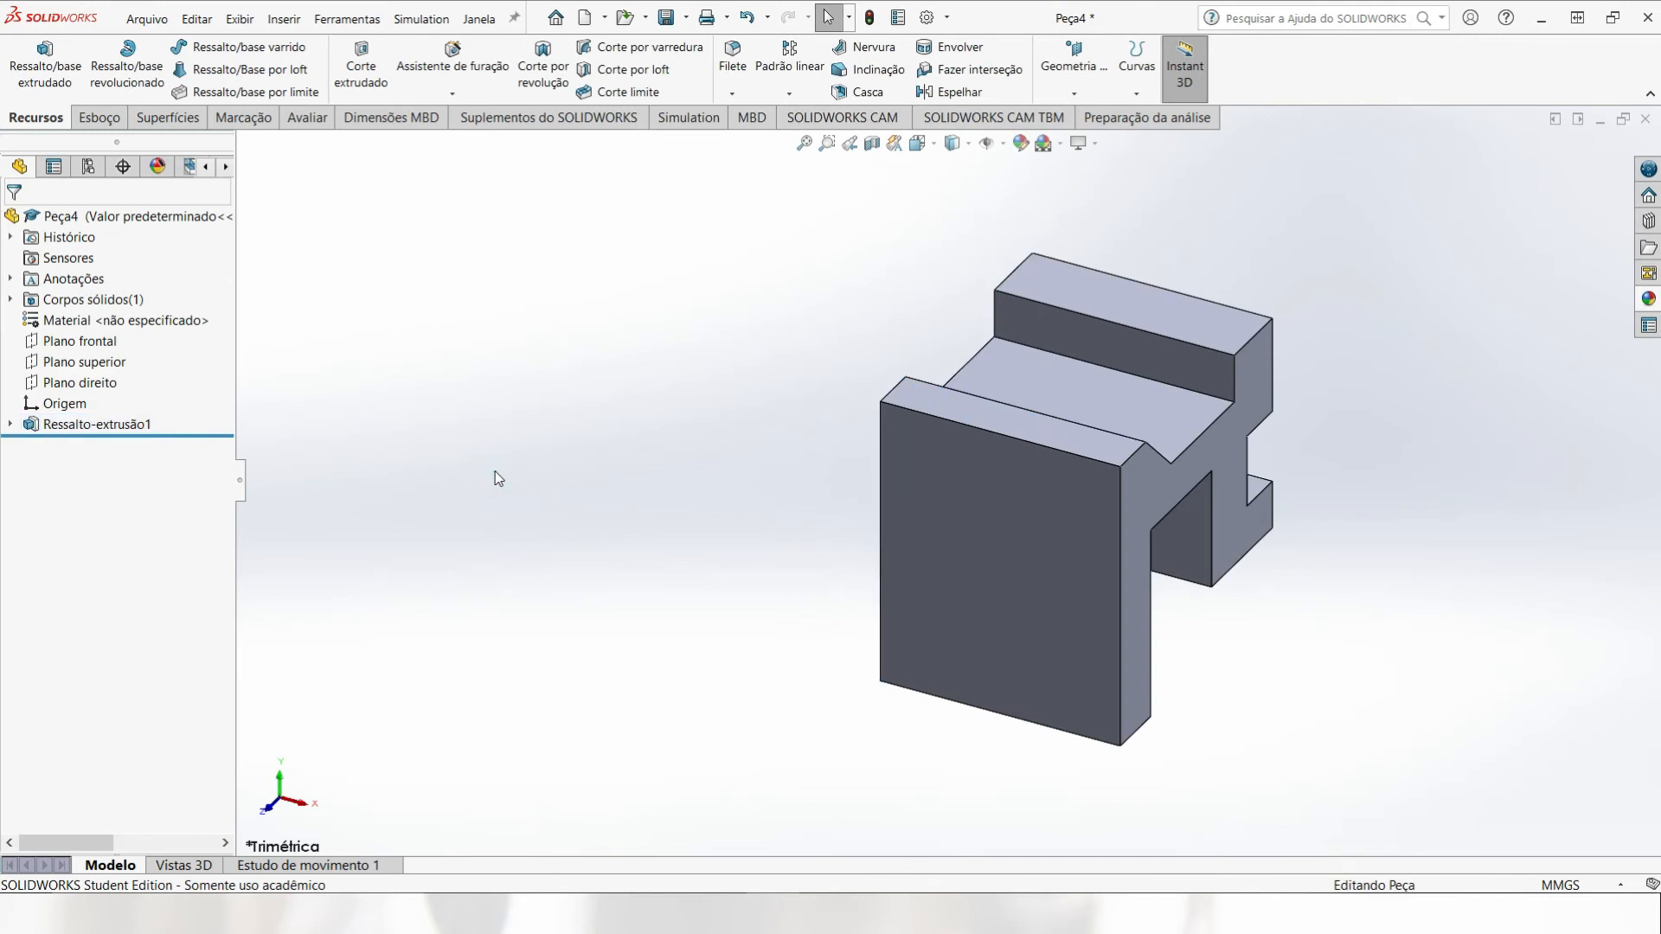
# Step: Start an extruded cut on the tall leg's outer face and sketch a circle about 32 mm in diameter on its lower half
pyautogui.hotkey('ctrl', '7')
pyautogui.moveTo(1124, 673); pyautogui.dragTo(1073, 372, button='middle')
pyautogui.hotkey('ctrl', '7')
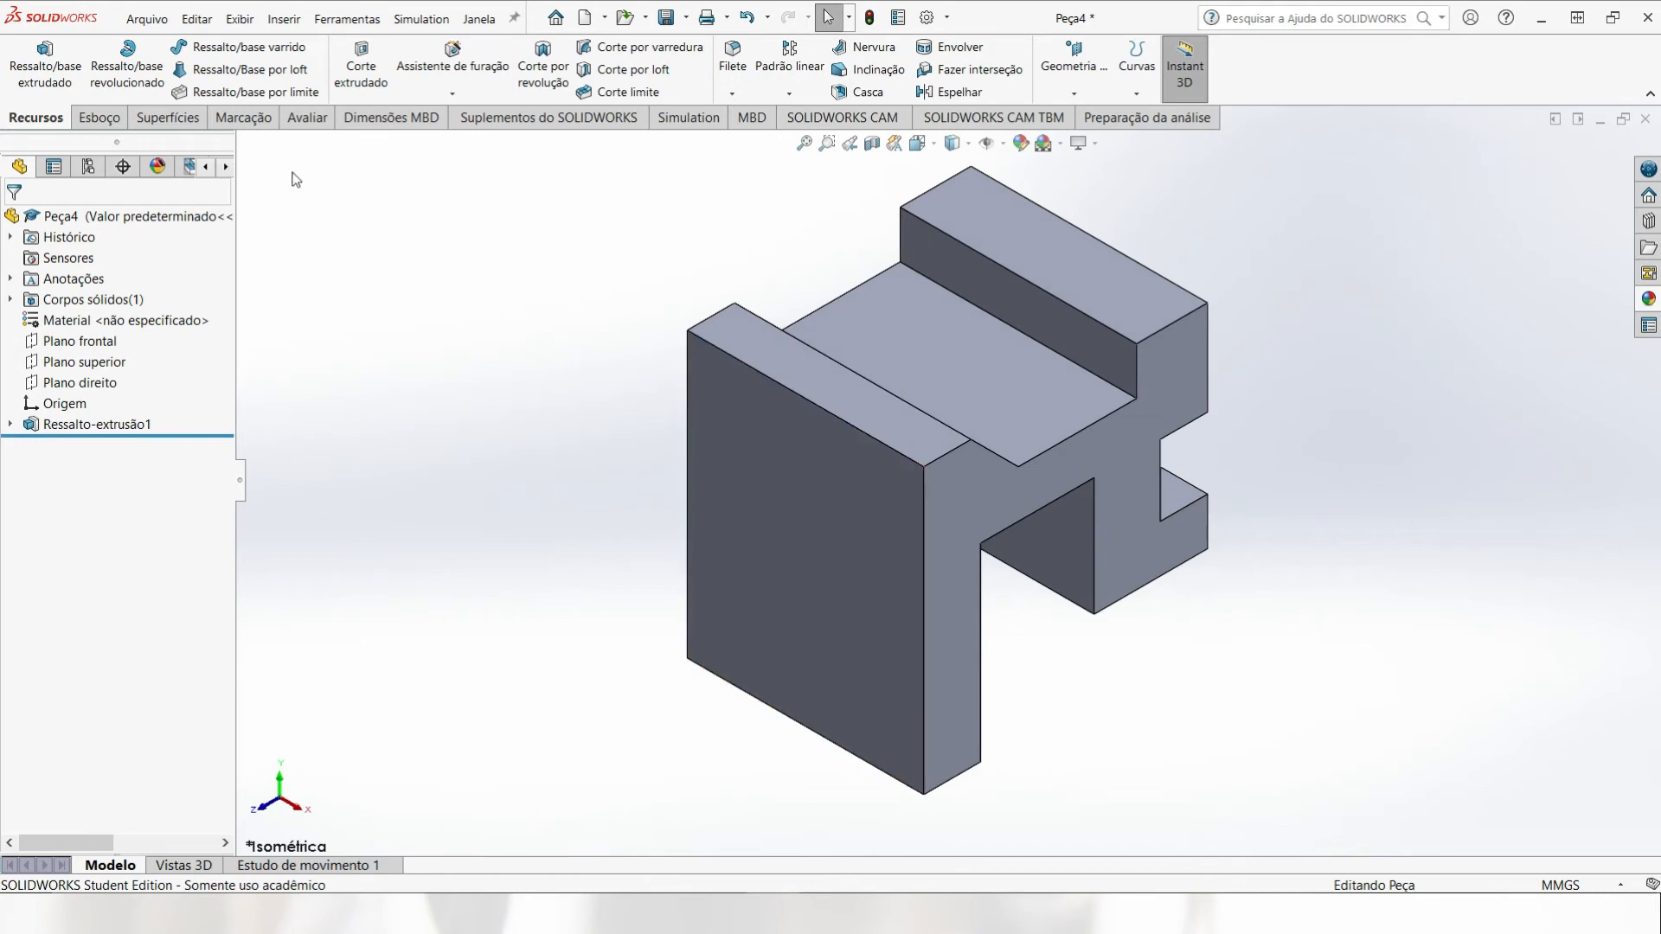
pyautogui.click(801, 543)
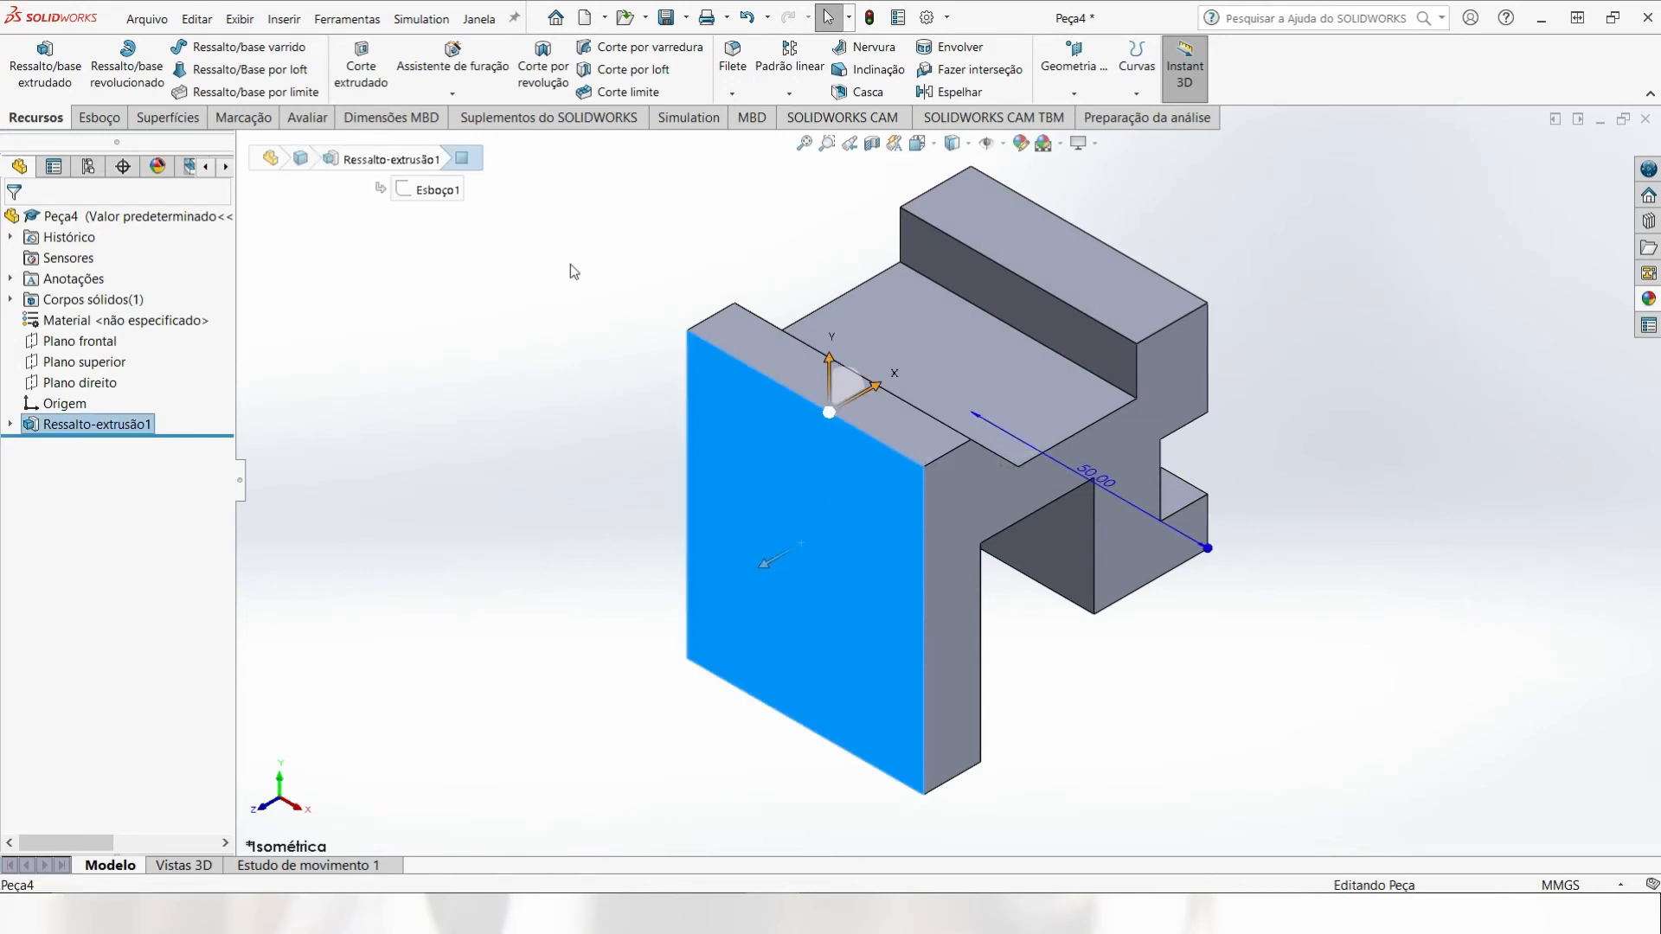
pyautogui.click(361, 69)
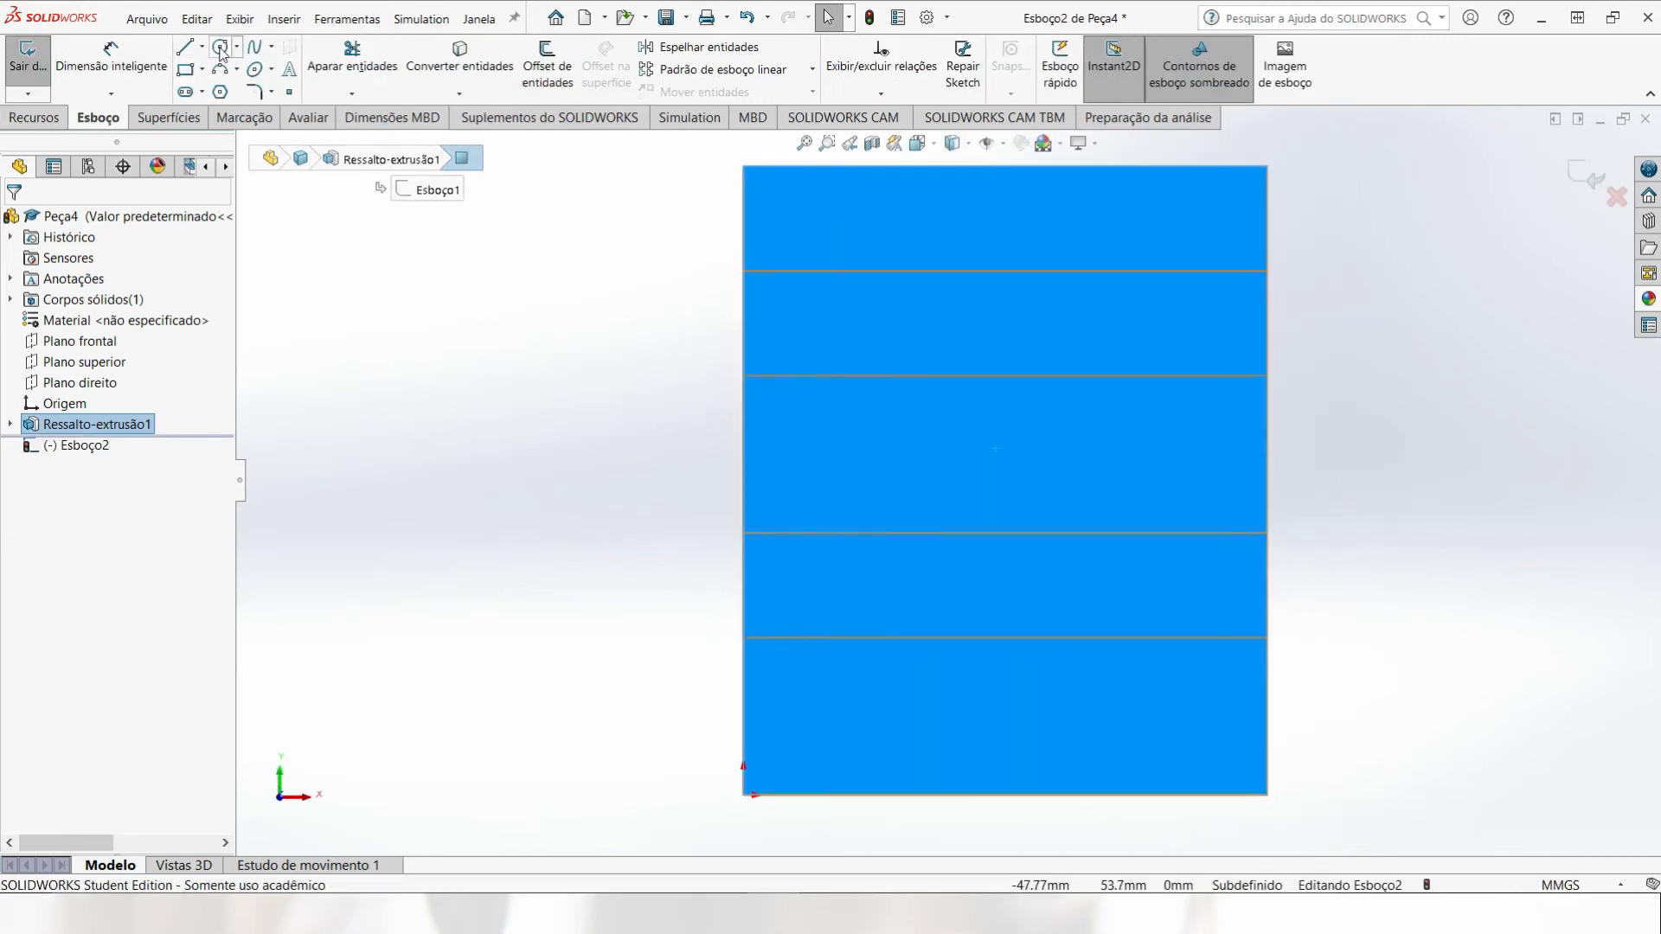
pyautogui.click(220, 47)
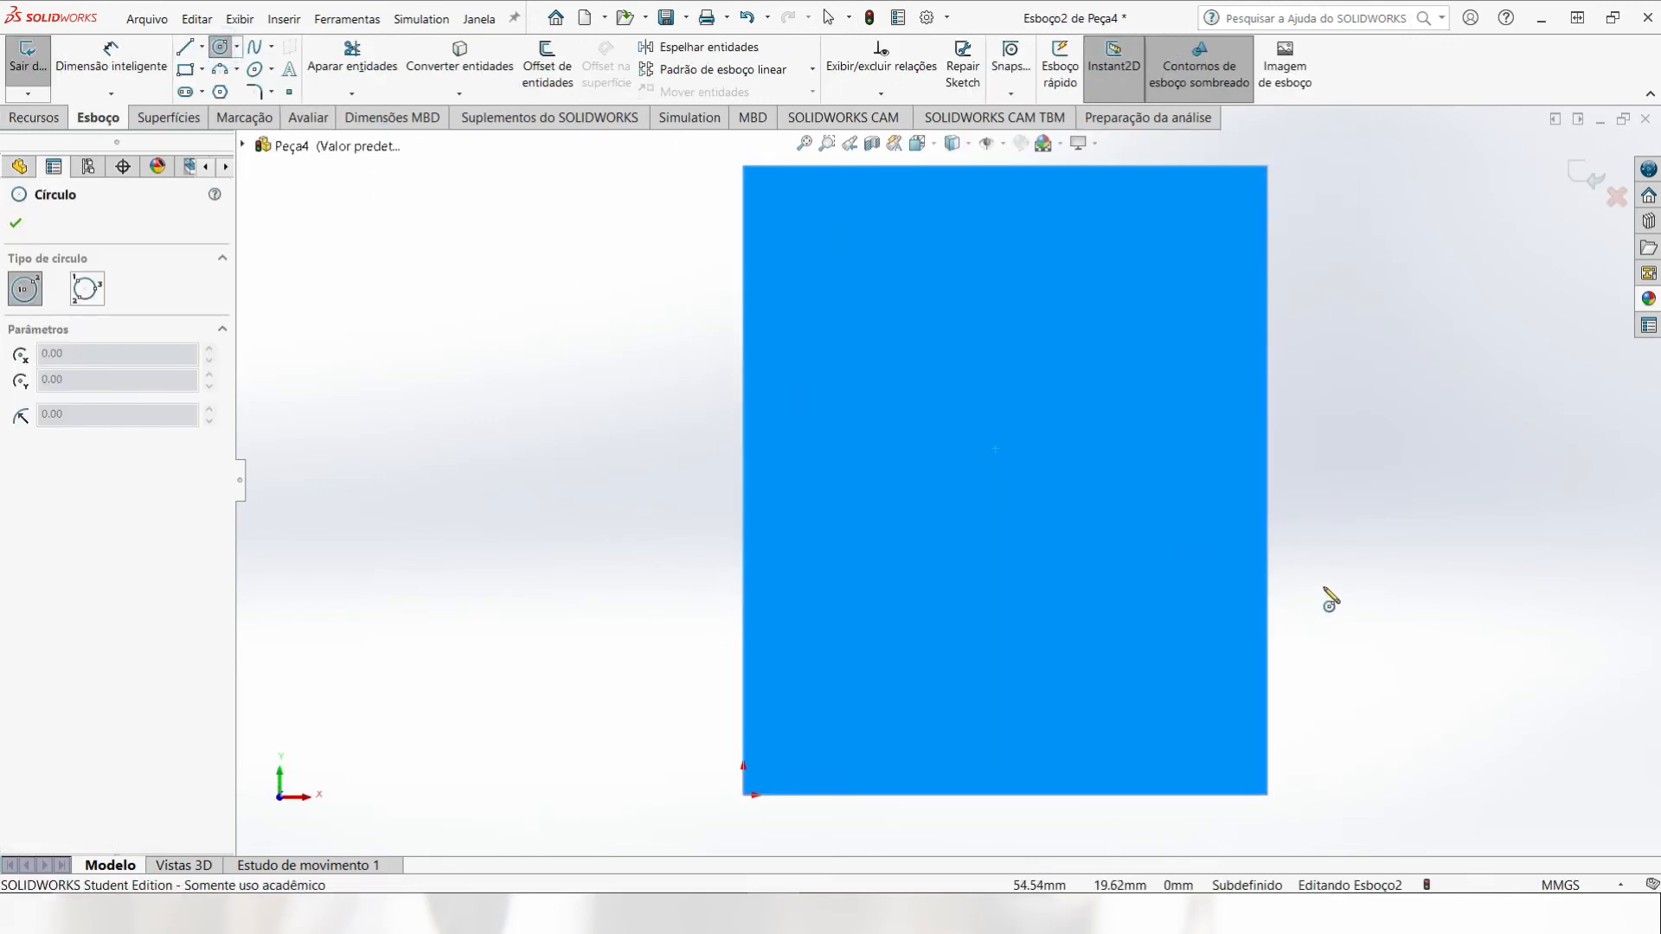
pyautogui.moveTo(1000, 573); pyautogui.dragTo(1134, 671)
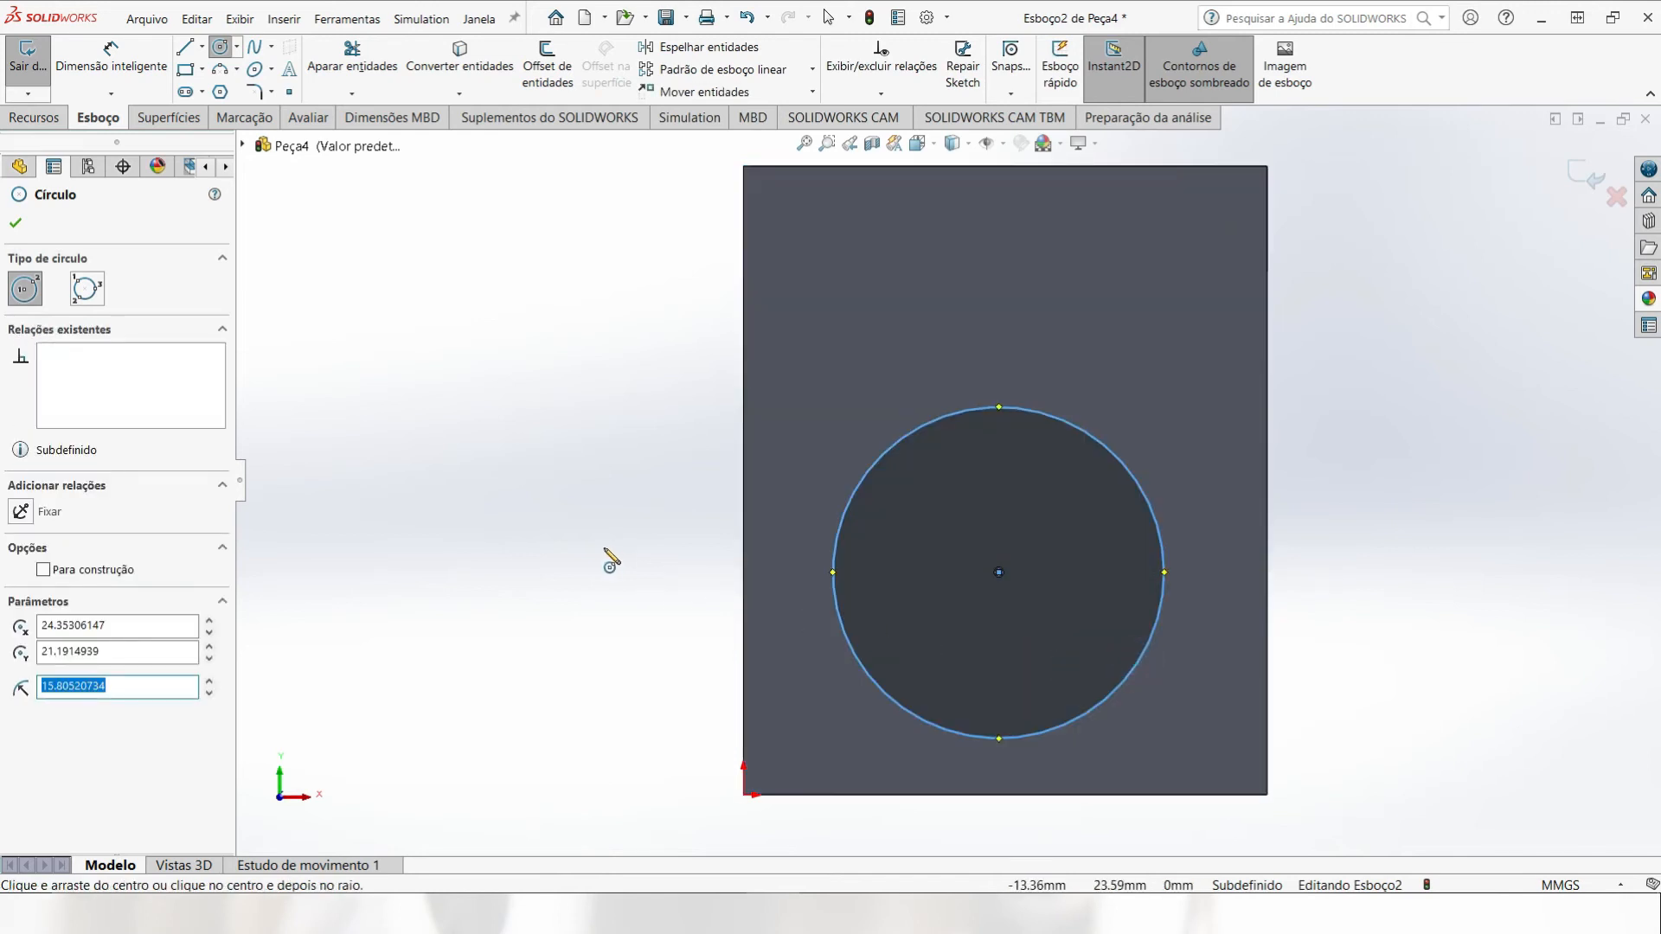
pyautogui.press('Escape')
# Step: Dimension the horizontal distance from the circle's center to the face's right vertical edge at 25 mm
pyautogui.moveTo(635, 470)
pyautogui.mouseDown(button='middle')
pyautogui.moveTo(584, 464)
pyautogui.moveTo(553, 558)
pyautogui.moveTo(608, 595)
pyautogui.mouseUp(button='middle')
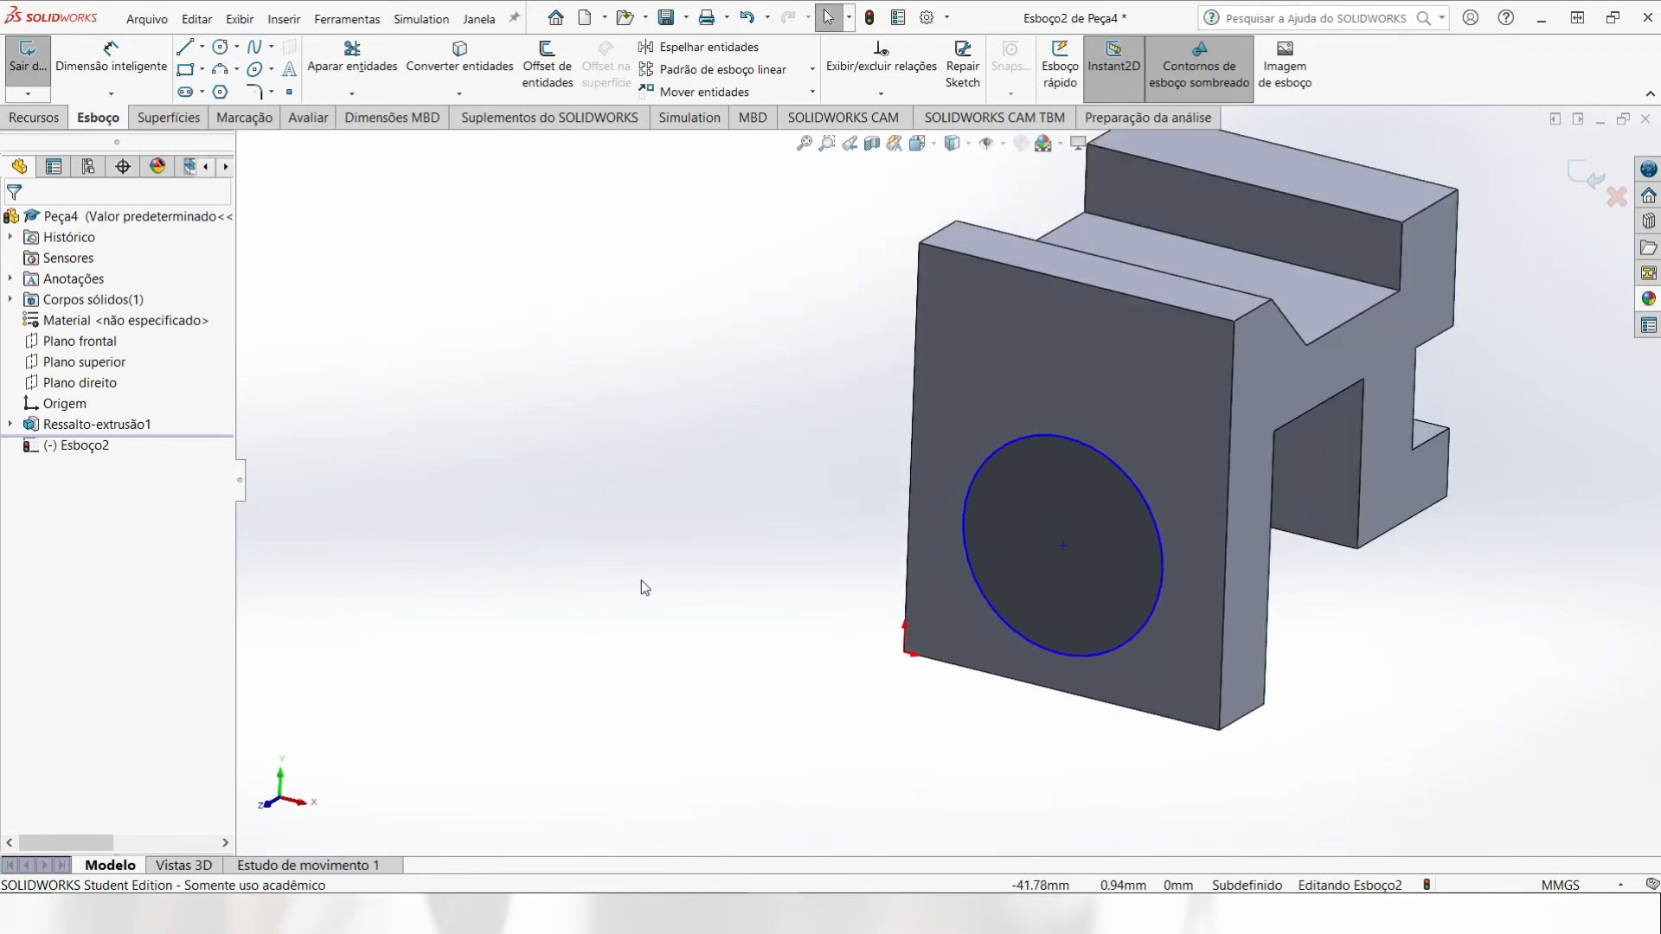
pyautogui.hotkey('ctrl', '1')
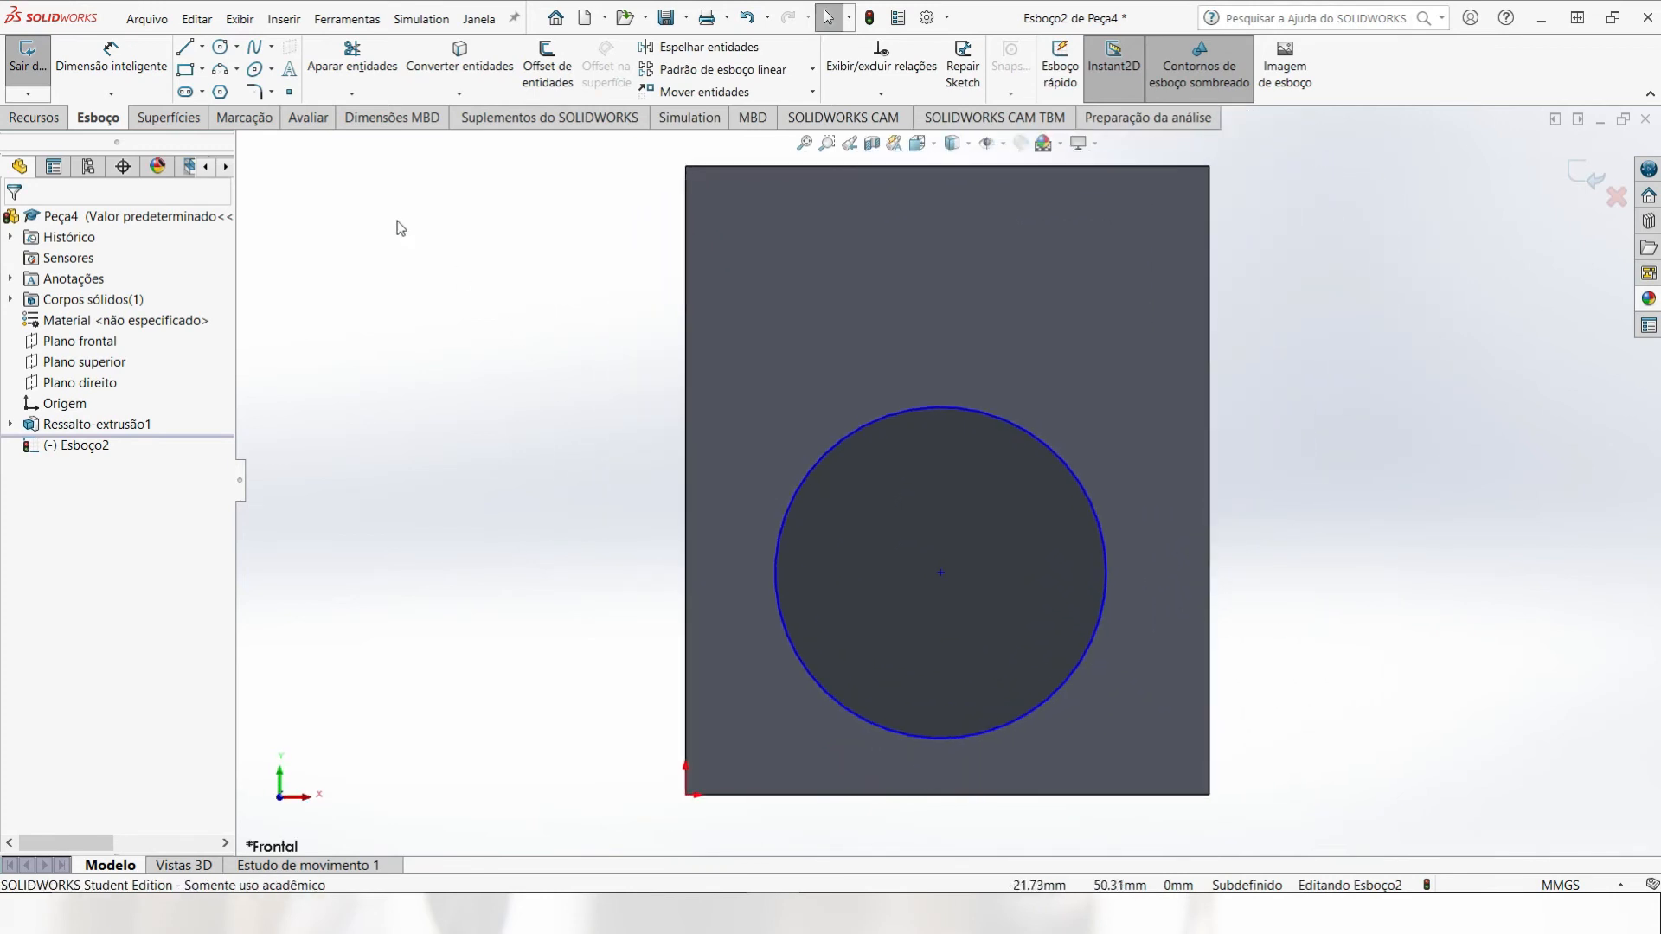
pyautogui.click(111, 61)
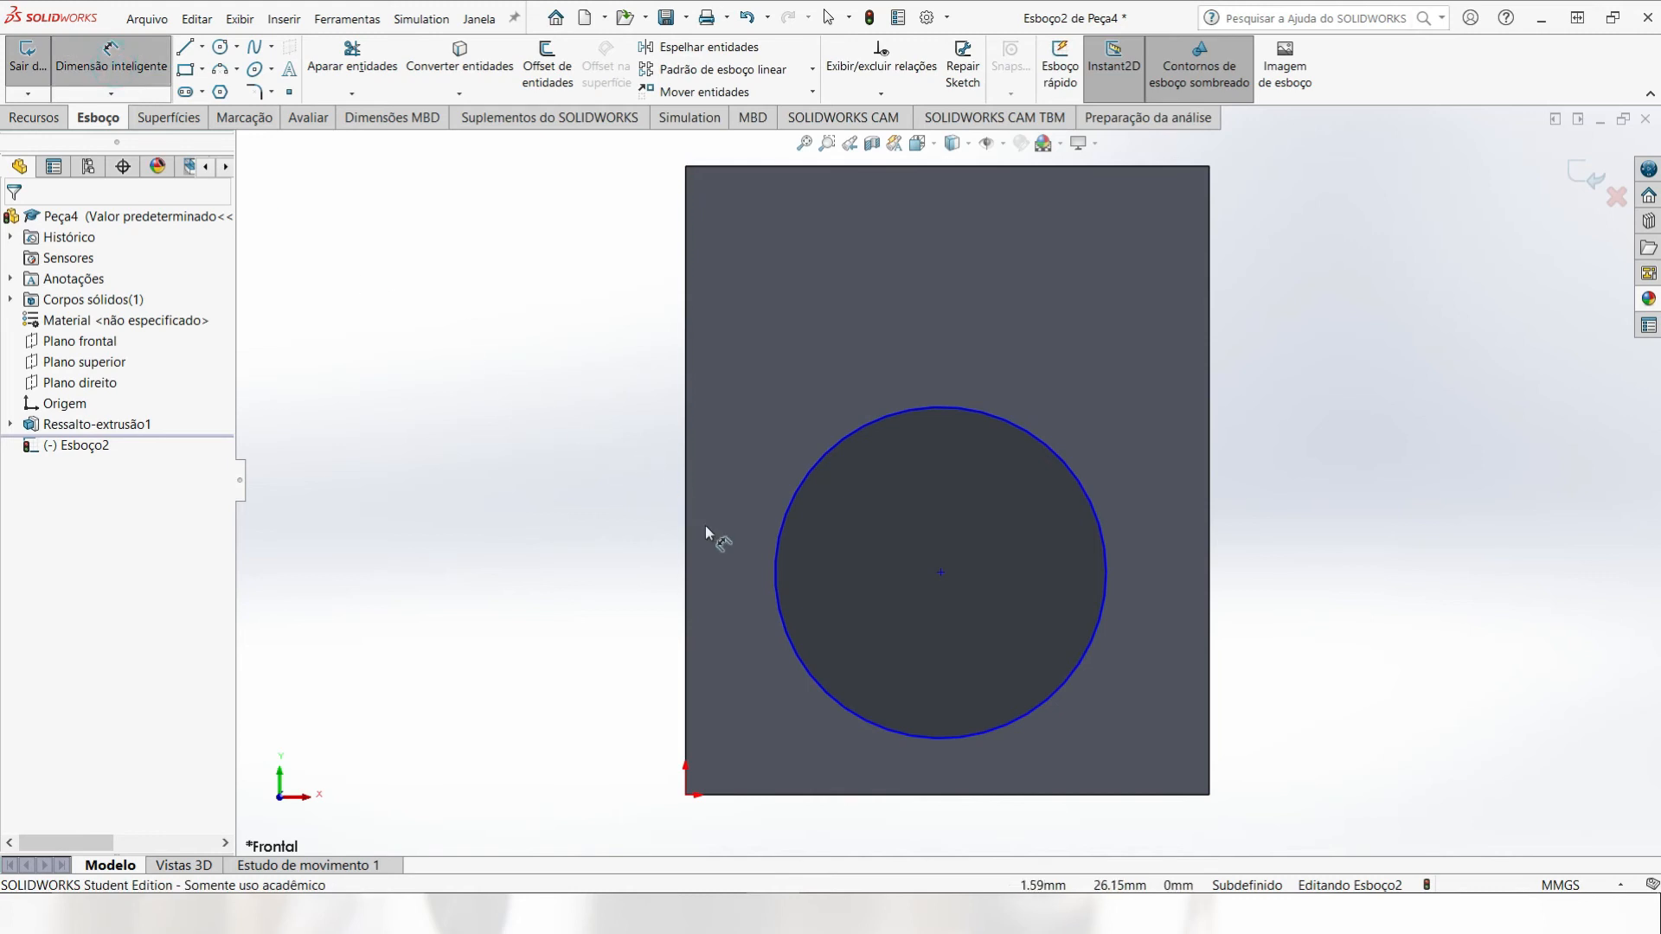
pyautogui.click(1036, 704)
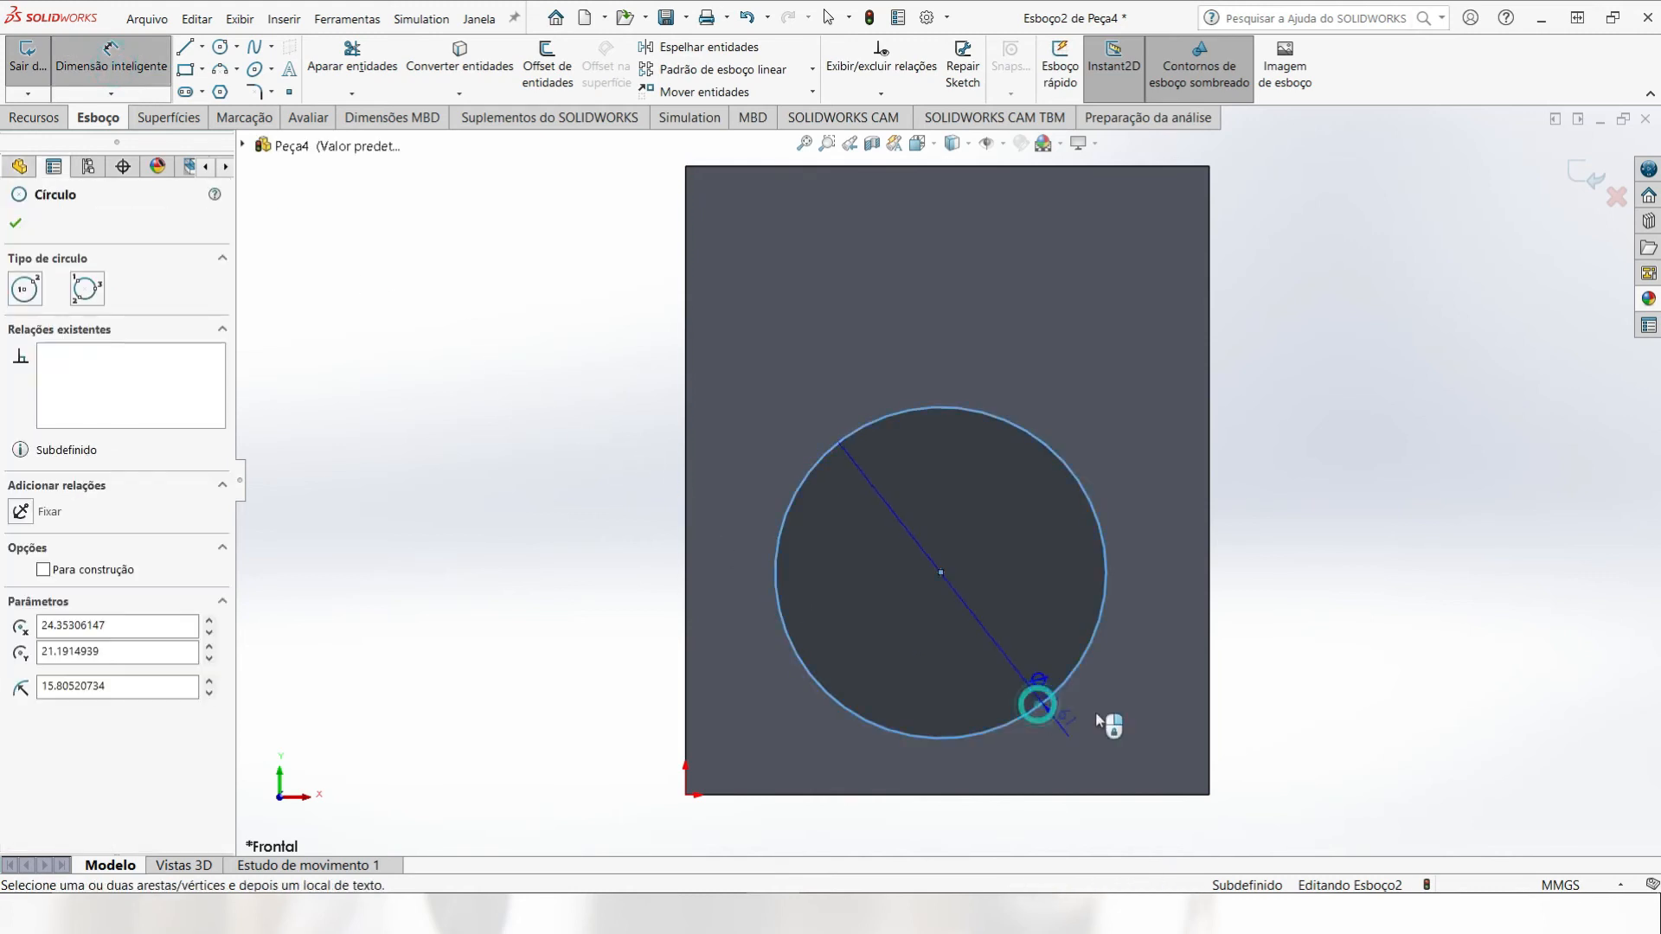
pyautogui.click(1209, 694)
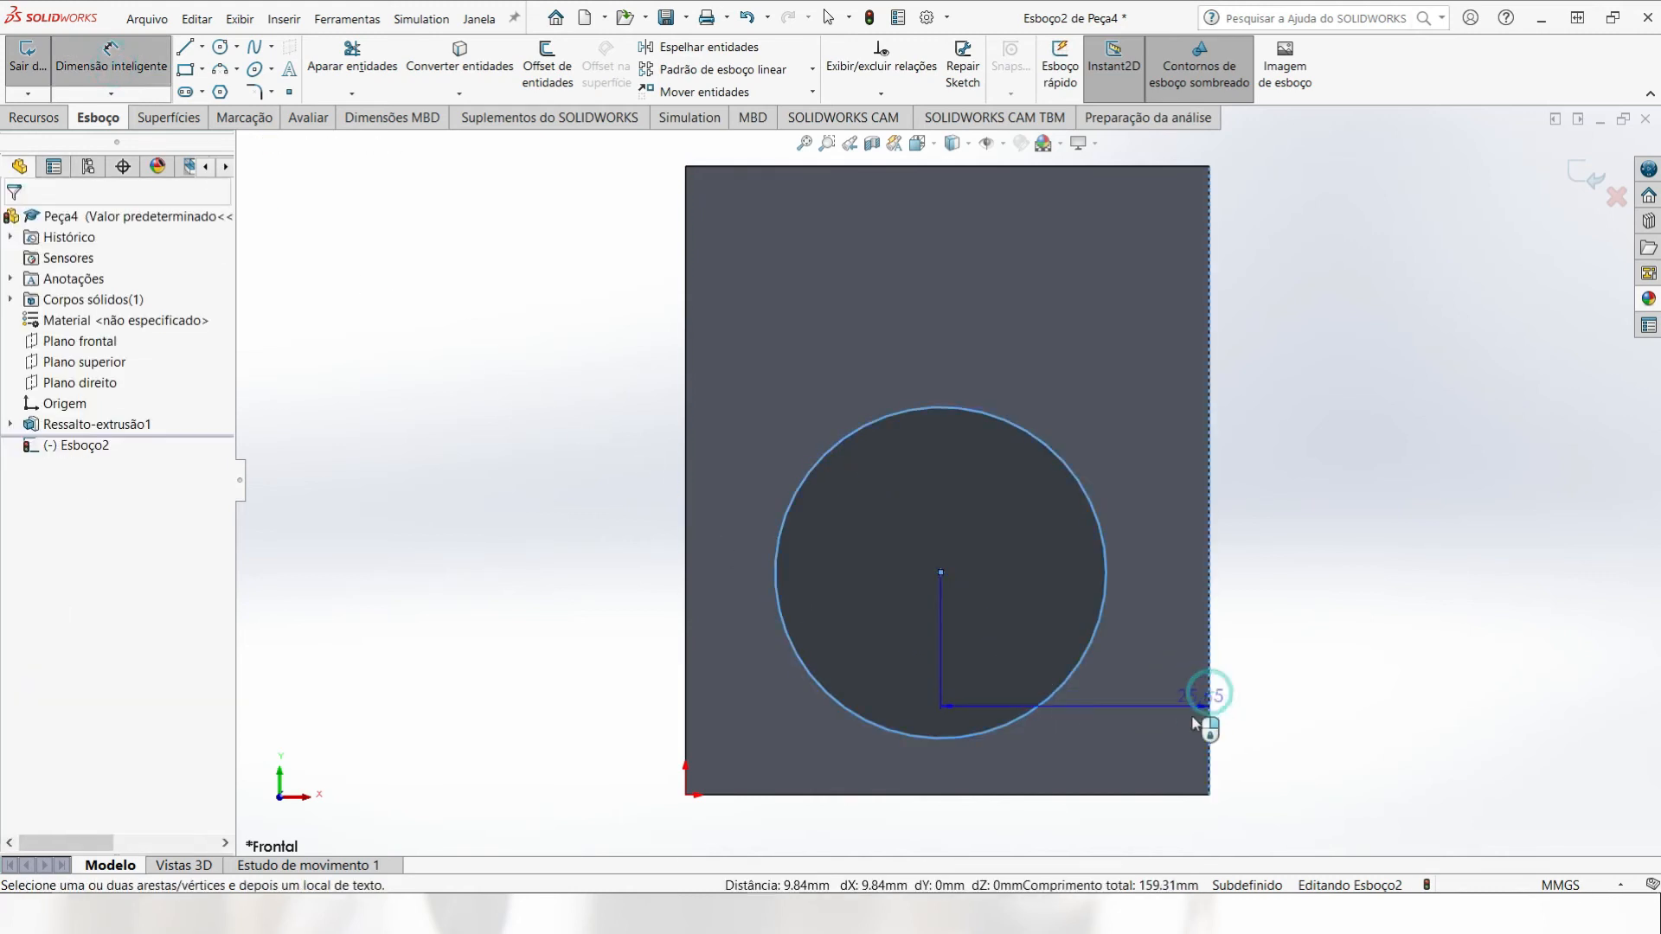
pyautogui.click(1115, 837)
pyautogui.write('25')
pyautogui.press('Return')
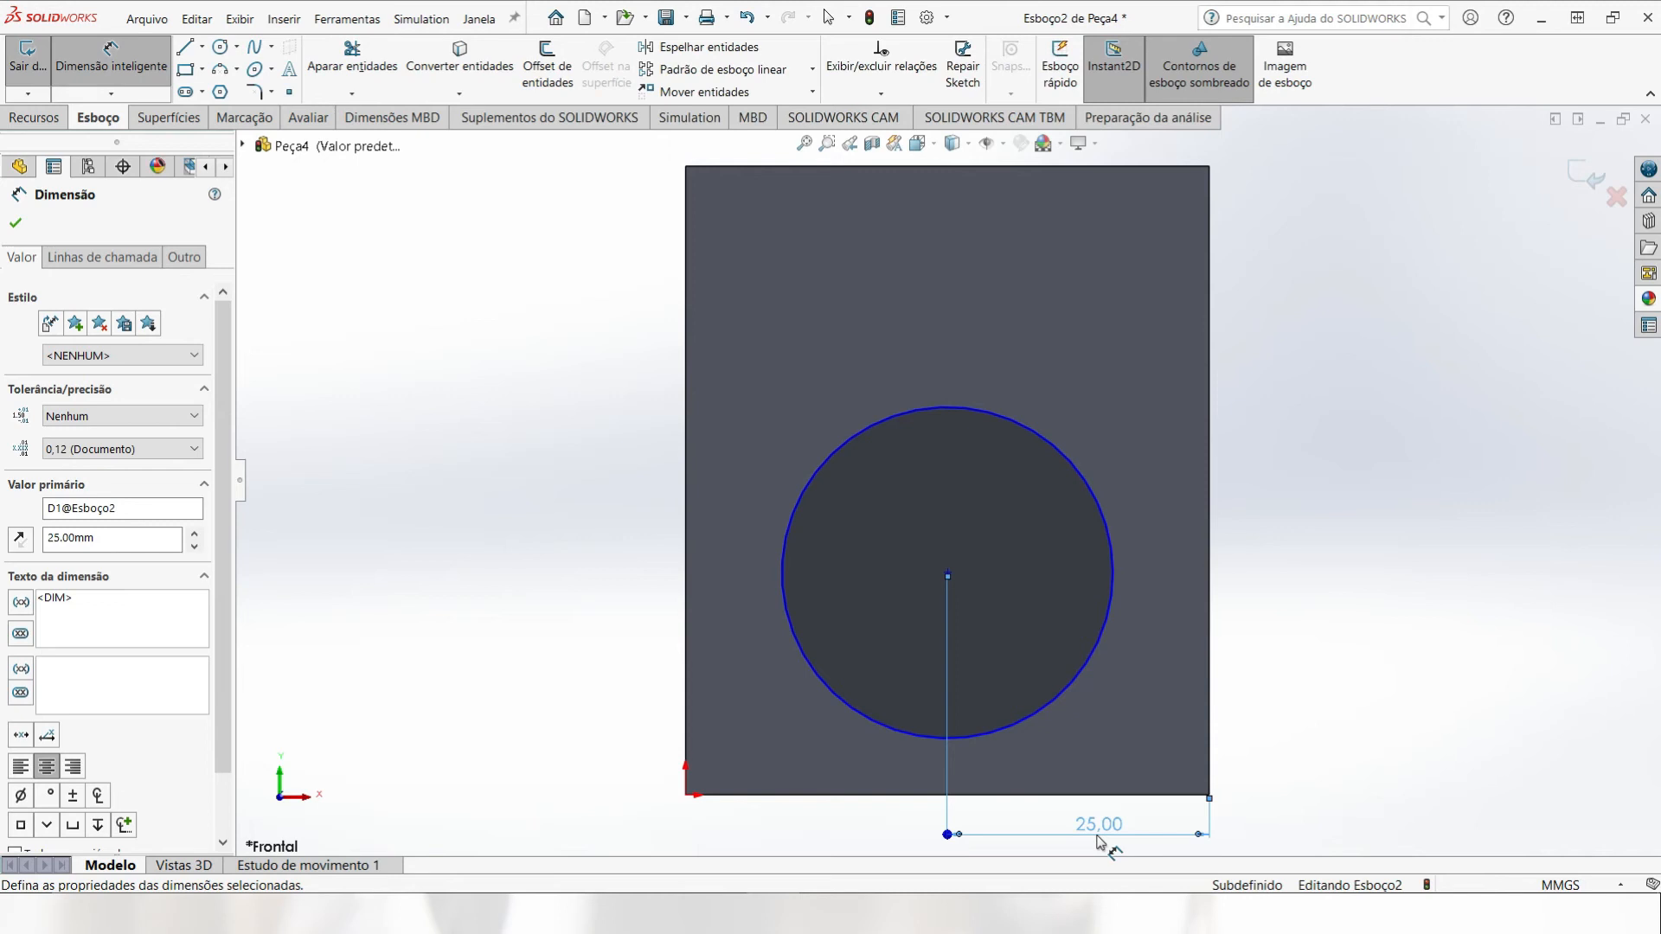
# Step: Dimension the vertical distance from the circle's center to the face's bottom edge at 20 mm
pyautogui.click(1089, 659)
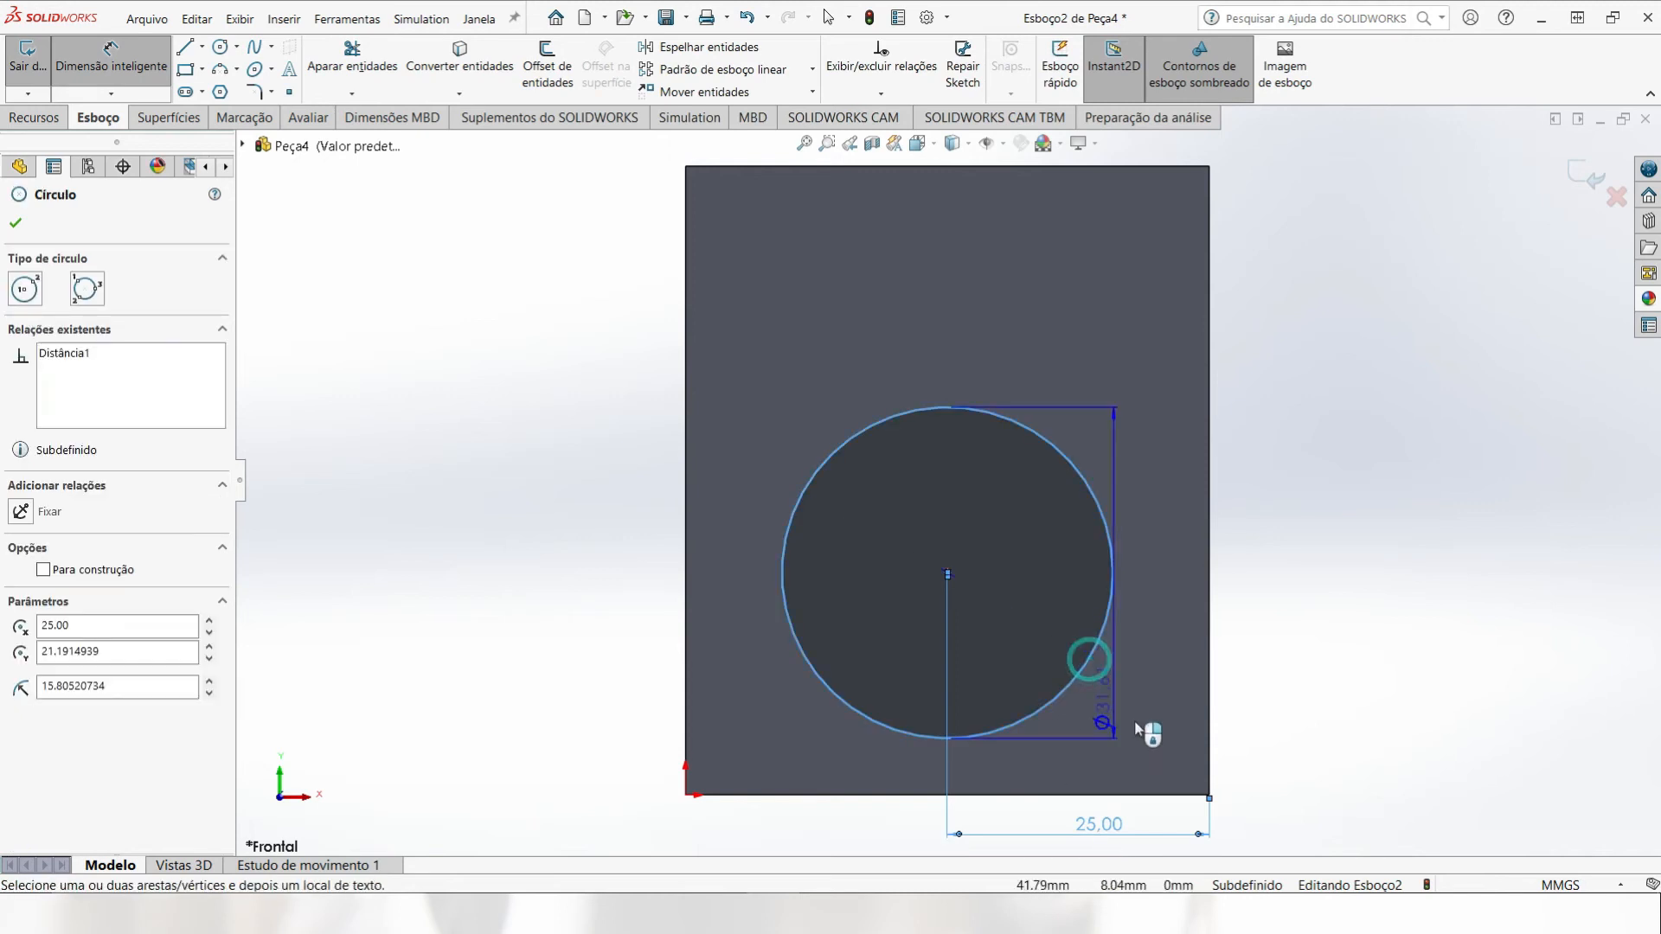
pyautogui.click(1174, 795)
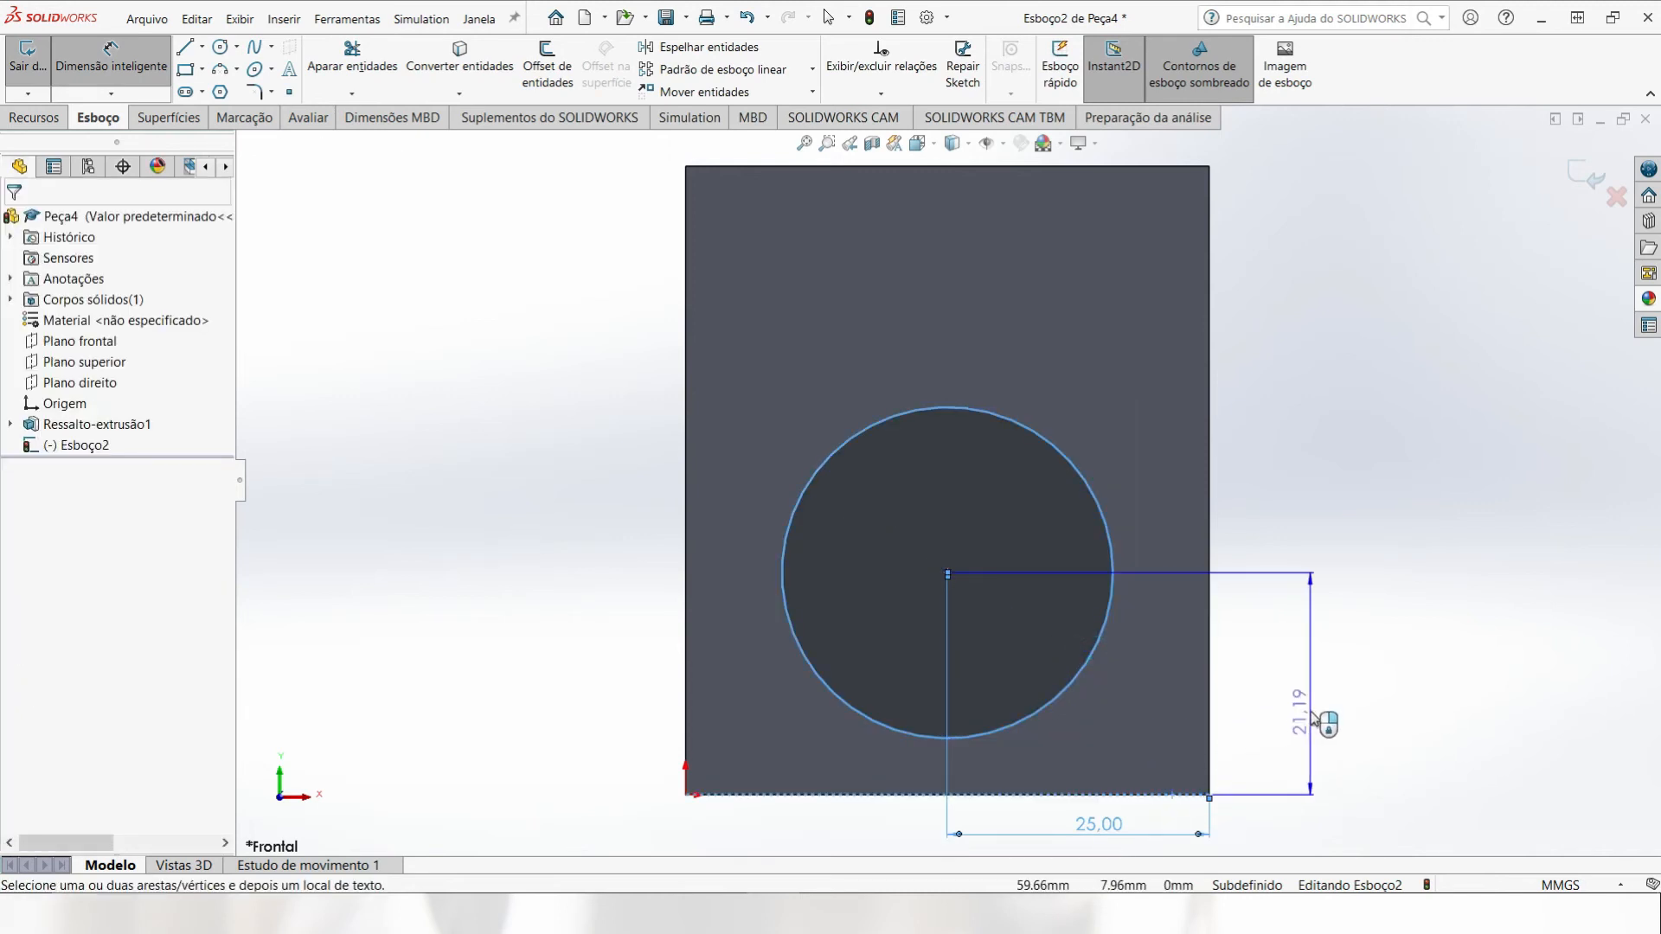
pyautogui.click(1323, 722)
pyautogui.press('Return')
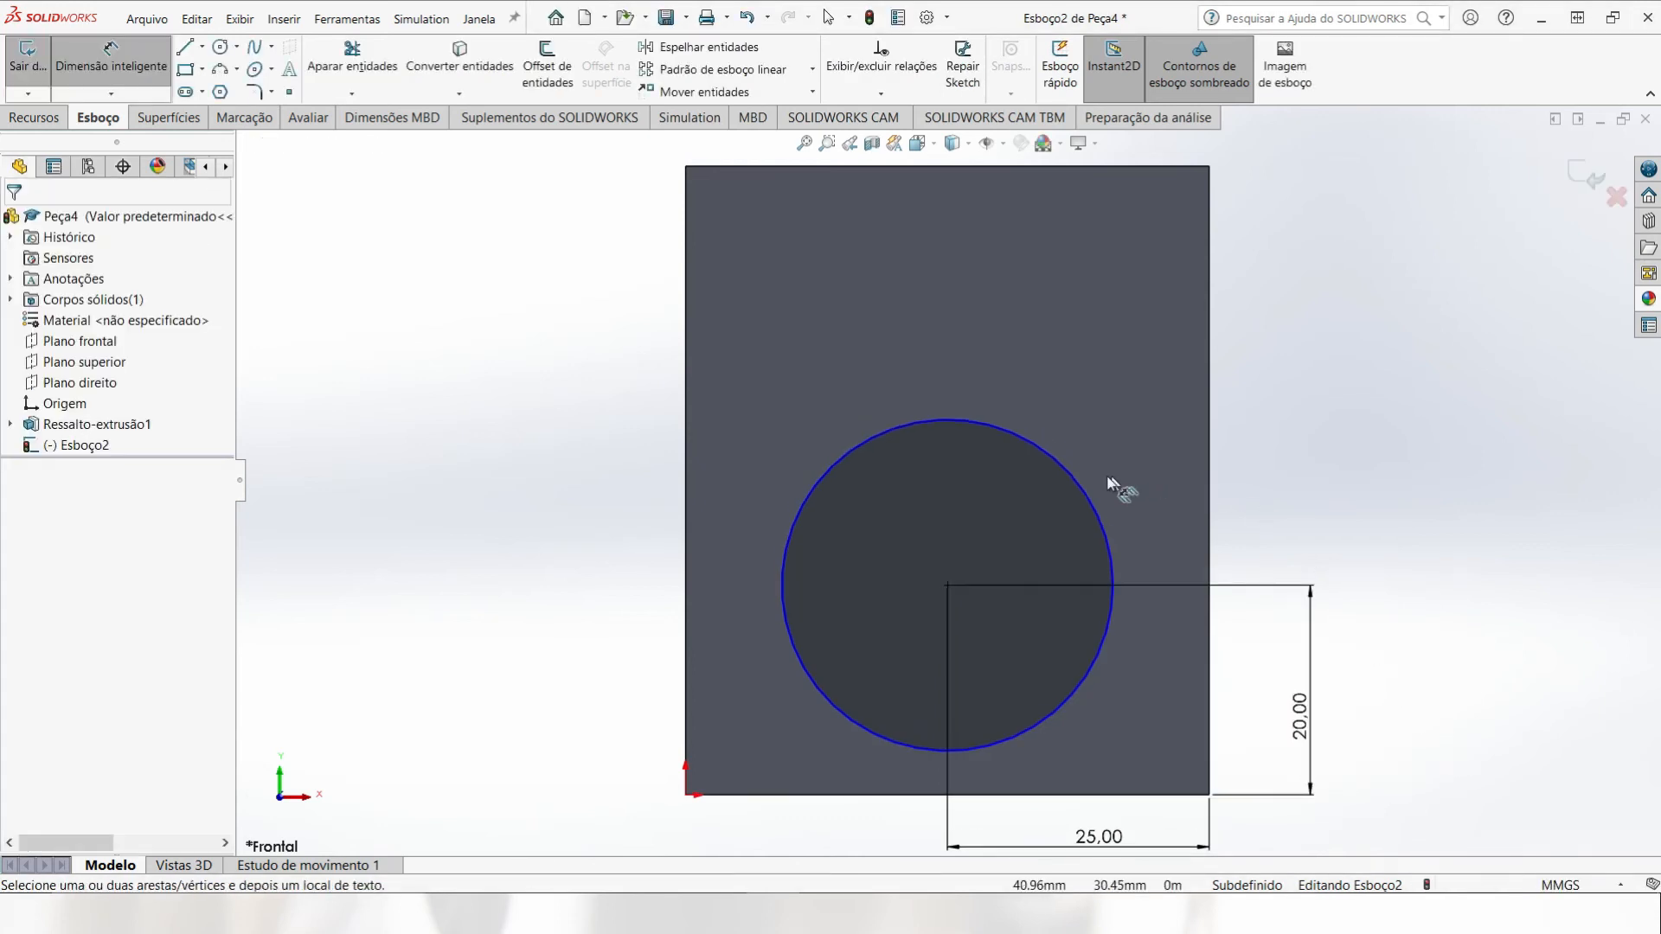
# Step: Dimension the circle's diameter at 30 mm and finish dimensioning
pyautogui.click(1082, 485)
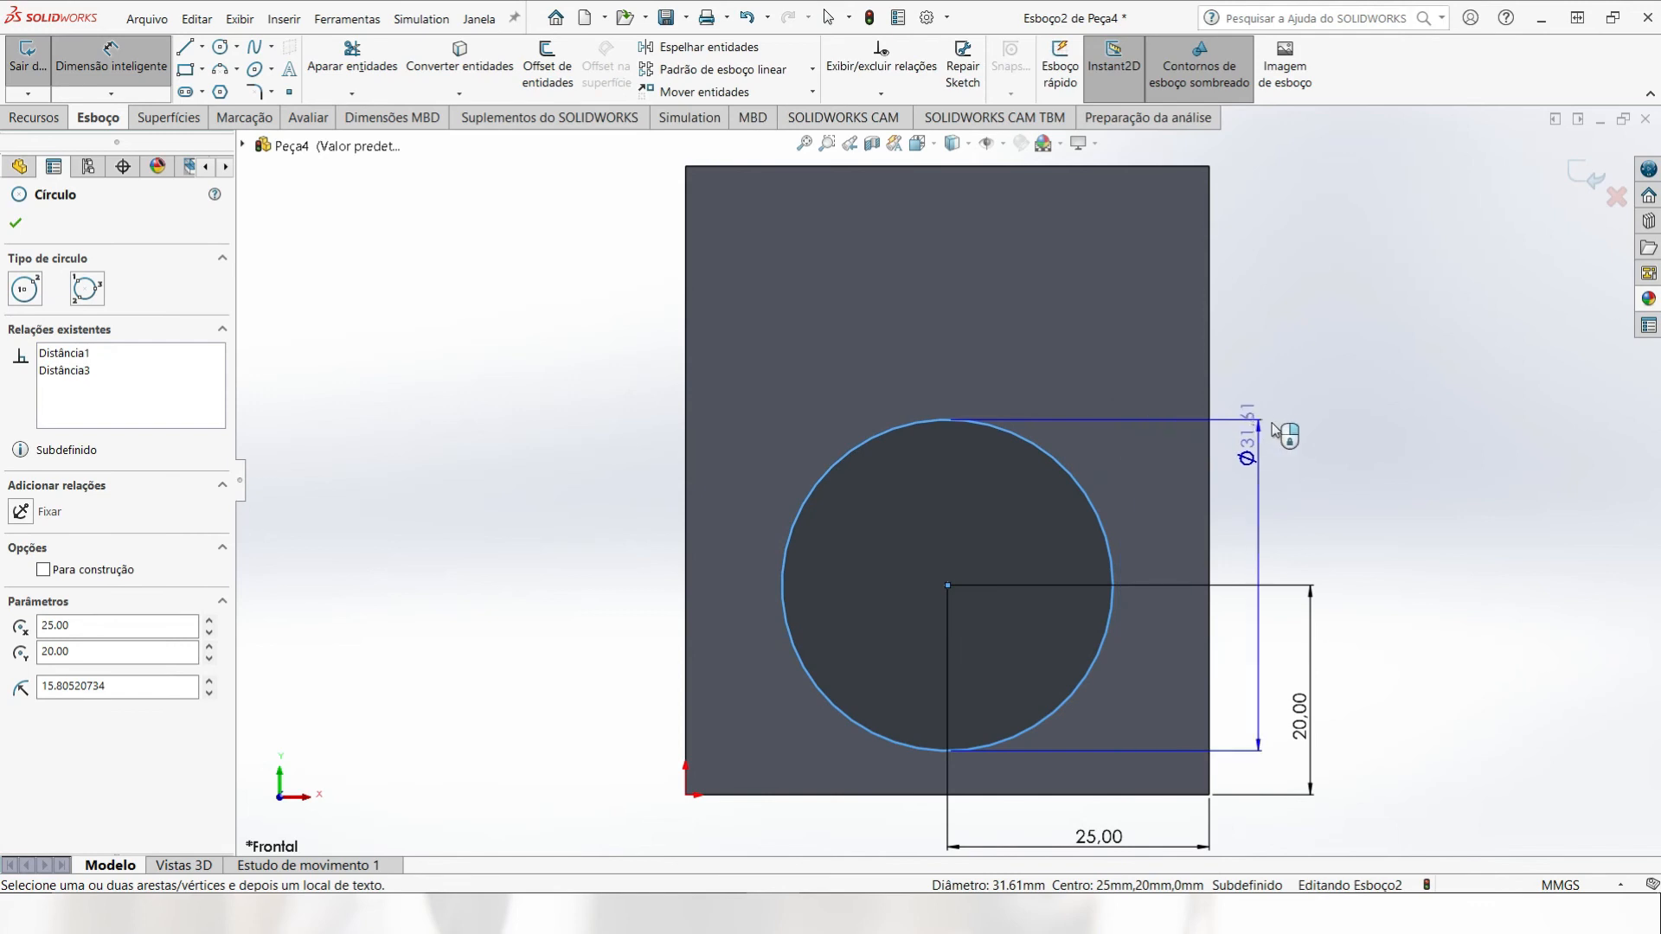
pyautogui.click(1285, 402)
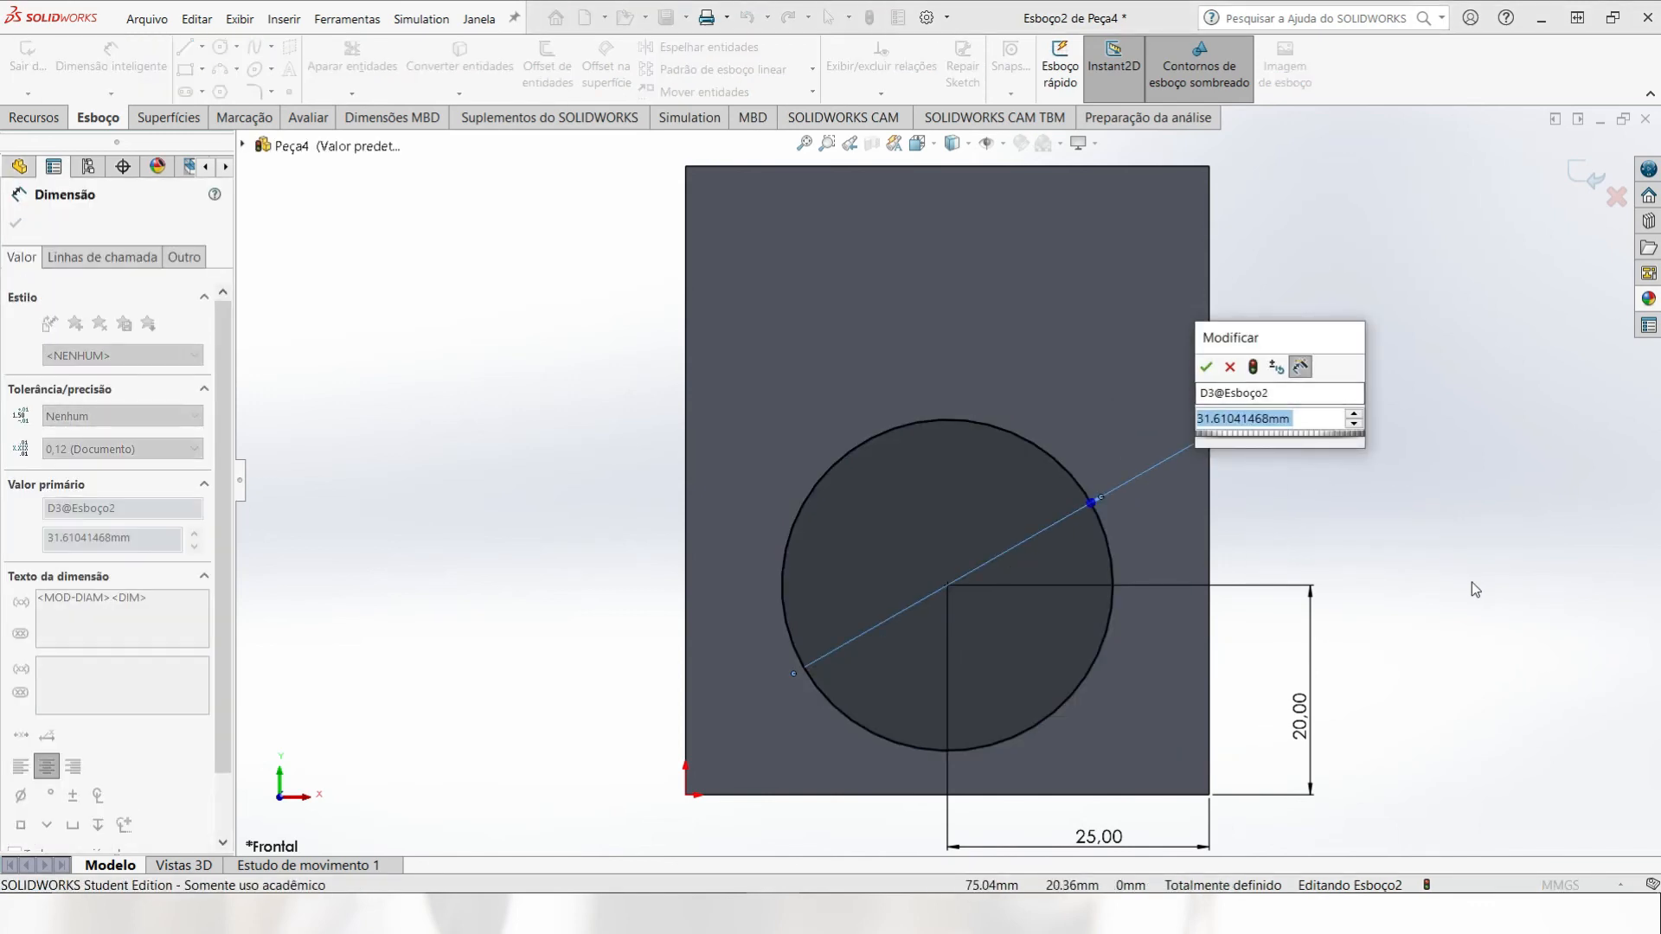
pyautogui.write('30')
pyautogui.press('Return')
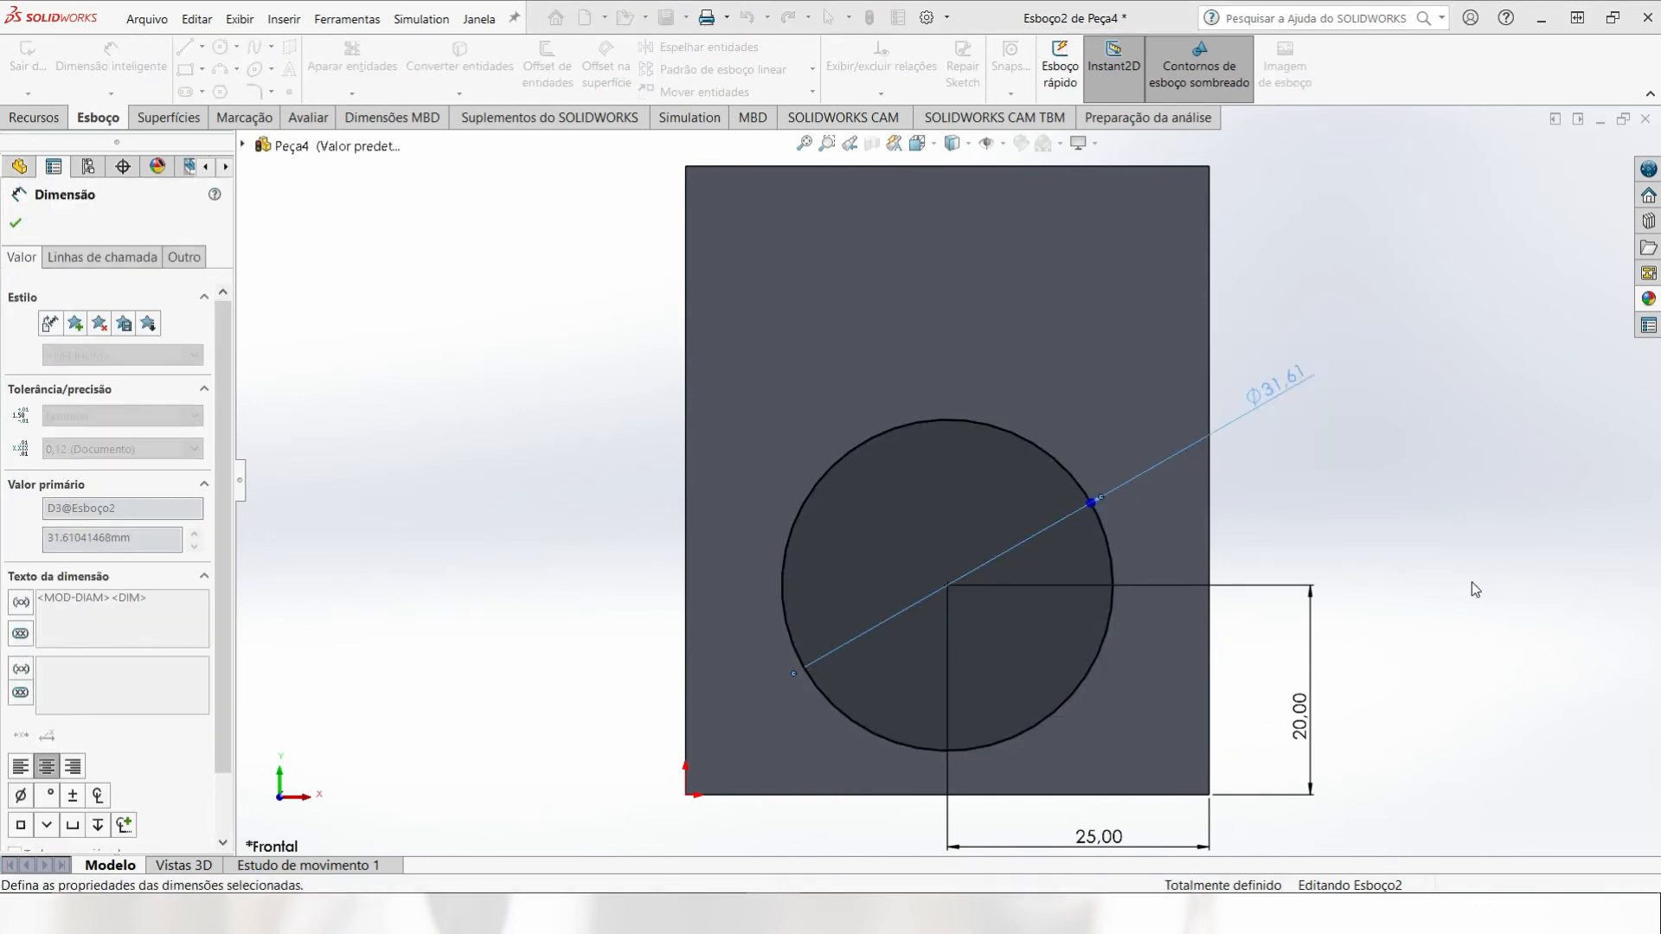
pyautogui.click(1478, 625)
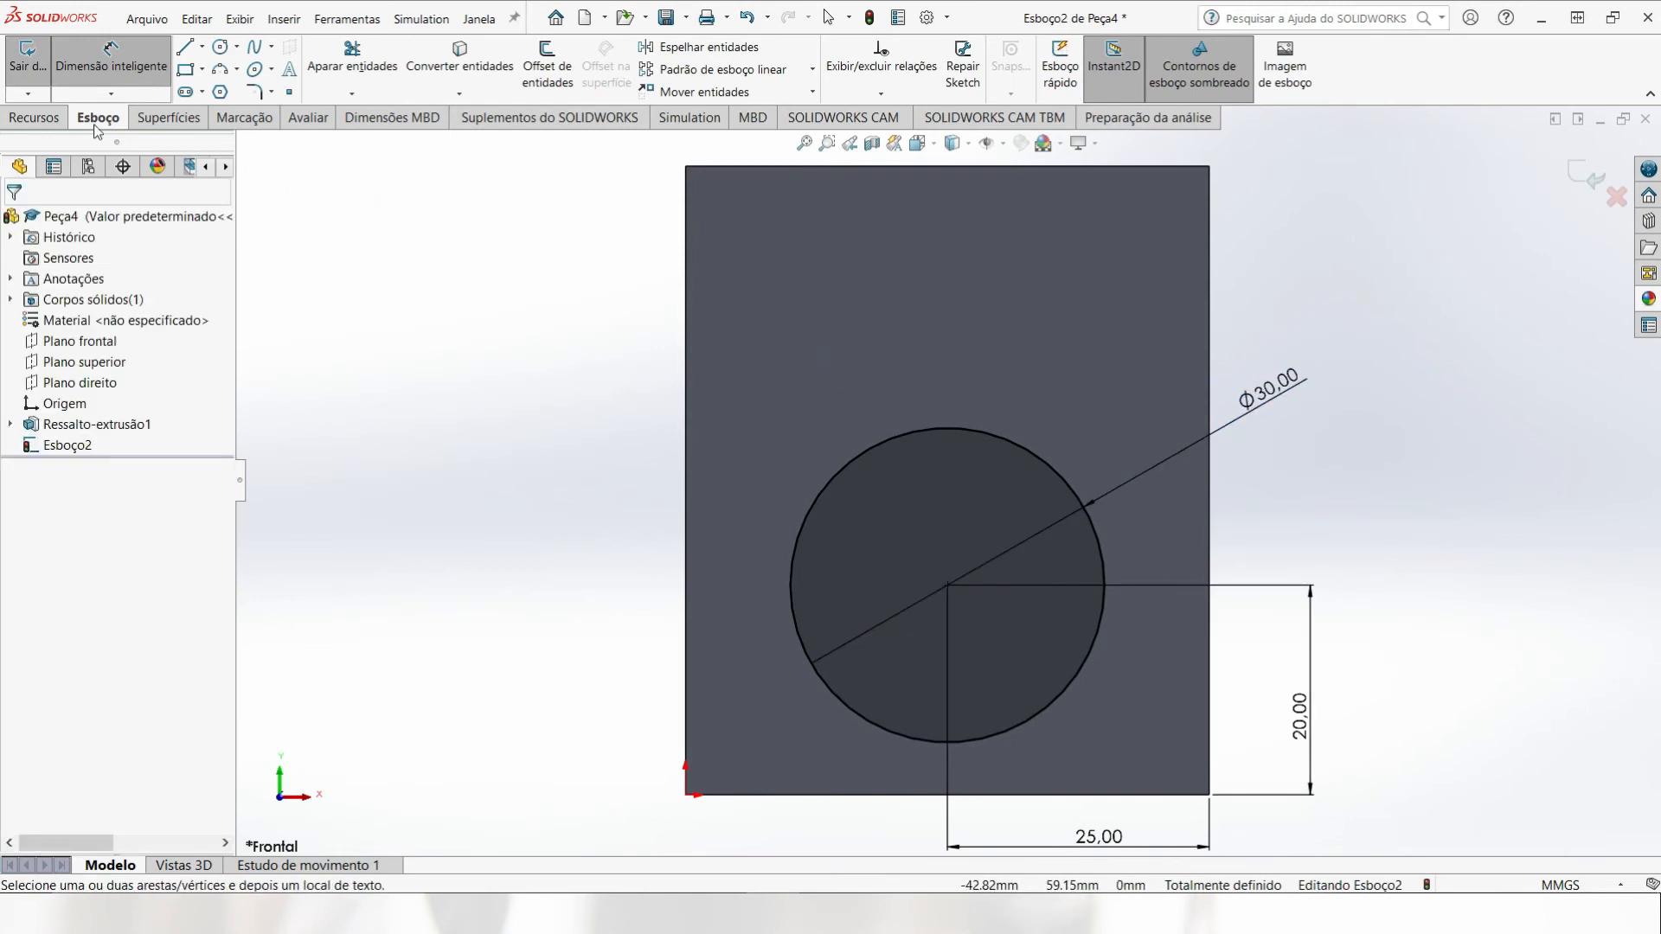
# Step: Cut the circle through the tall leg only, using an extruded cut with the Up To Next end condition (Até o próximo)
pyautogui.click(48, 122)
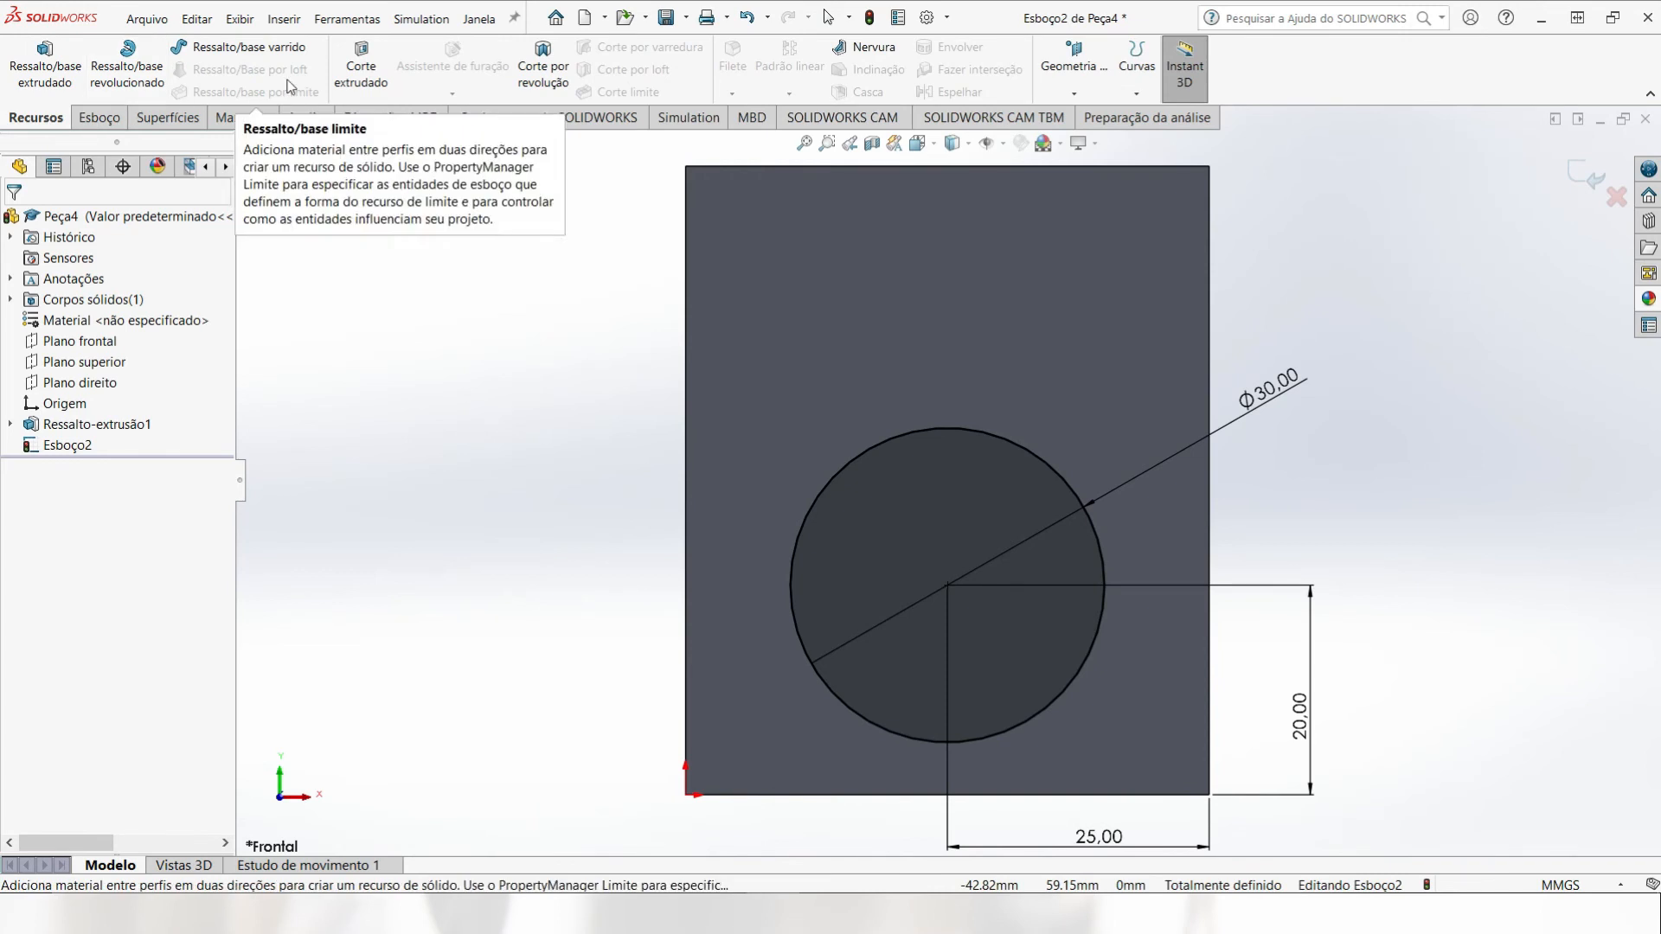
pyautogui.click(367, 90)
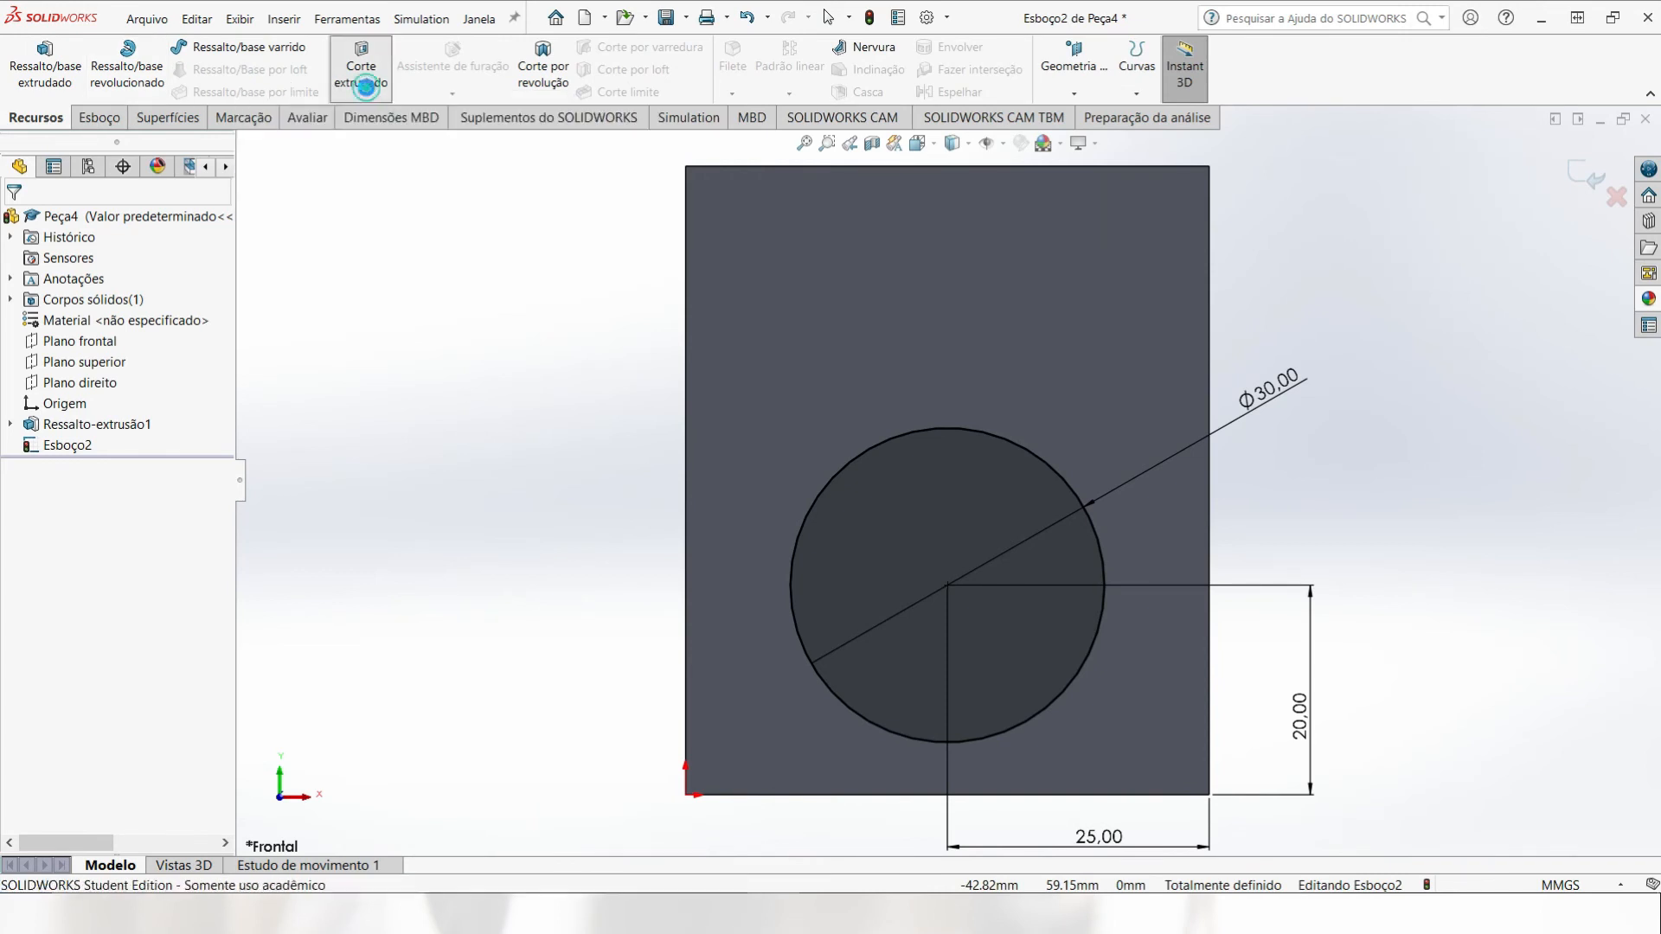
pyautogui.moveTo(1170, 756); pyautogui.dragTo(1040, 551, button='middle')
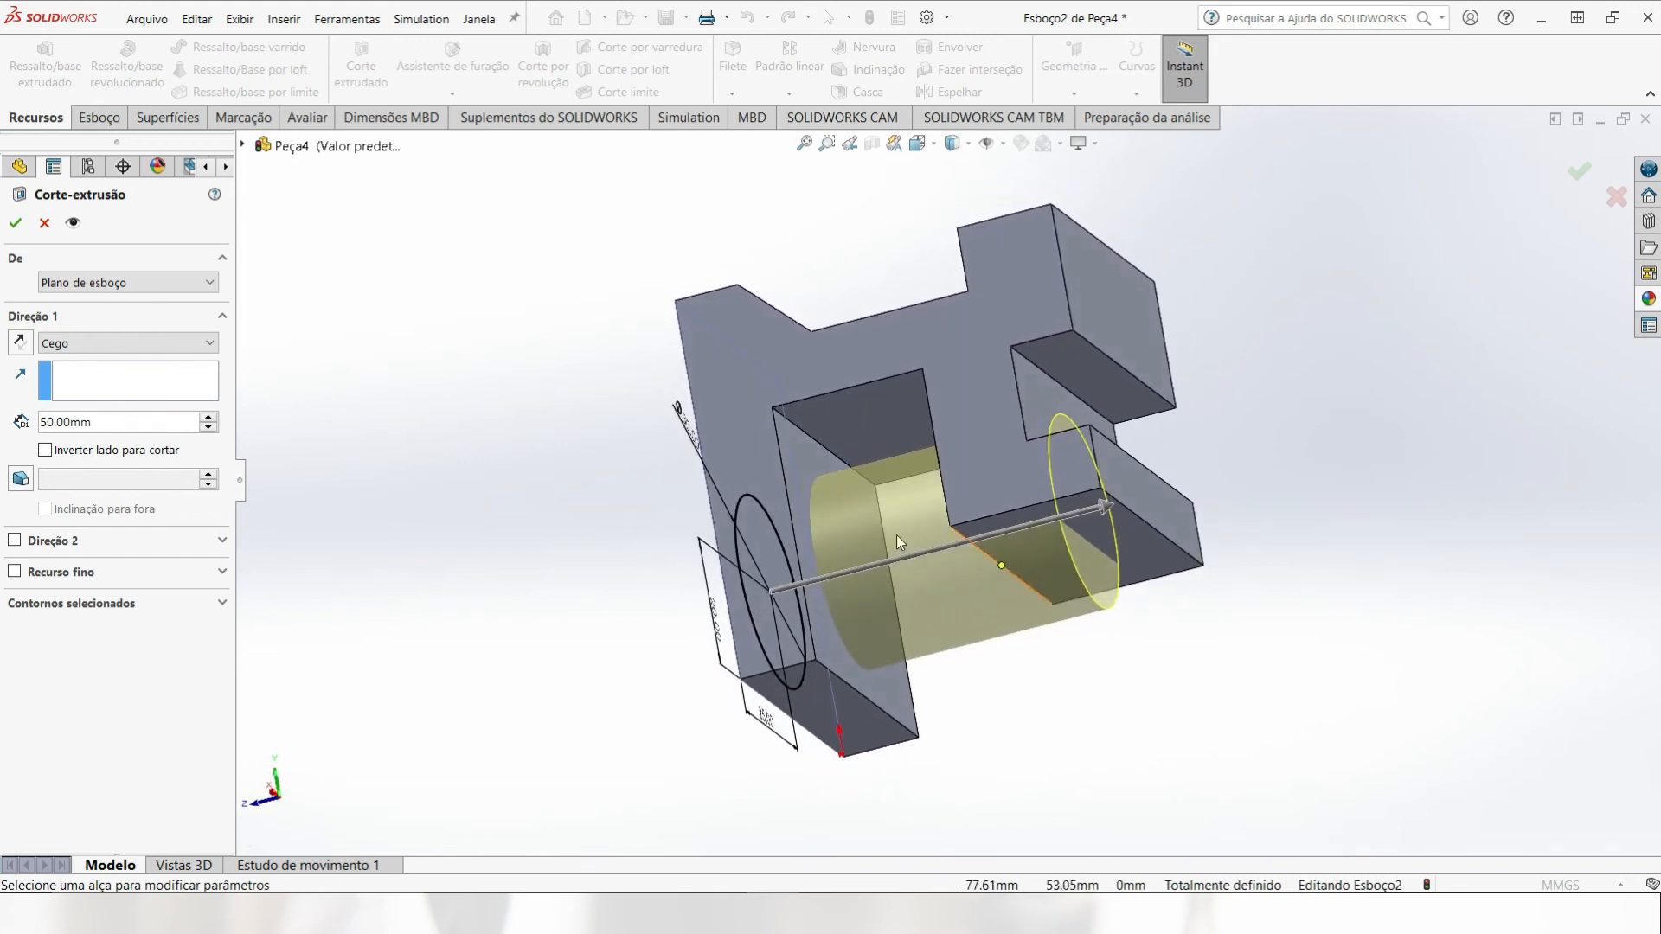
pyautogui.click(117, 344)
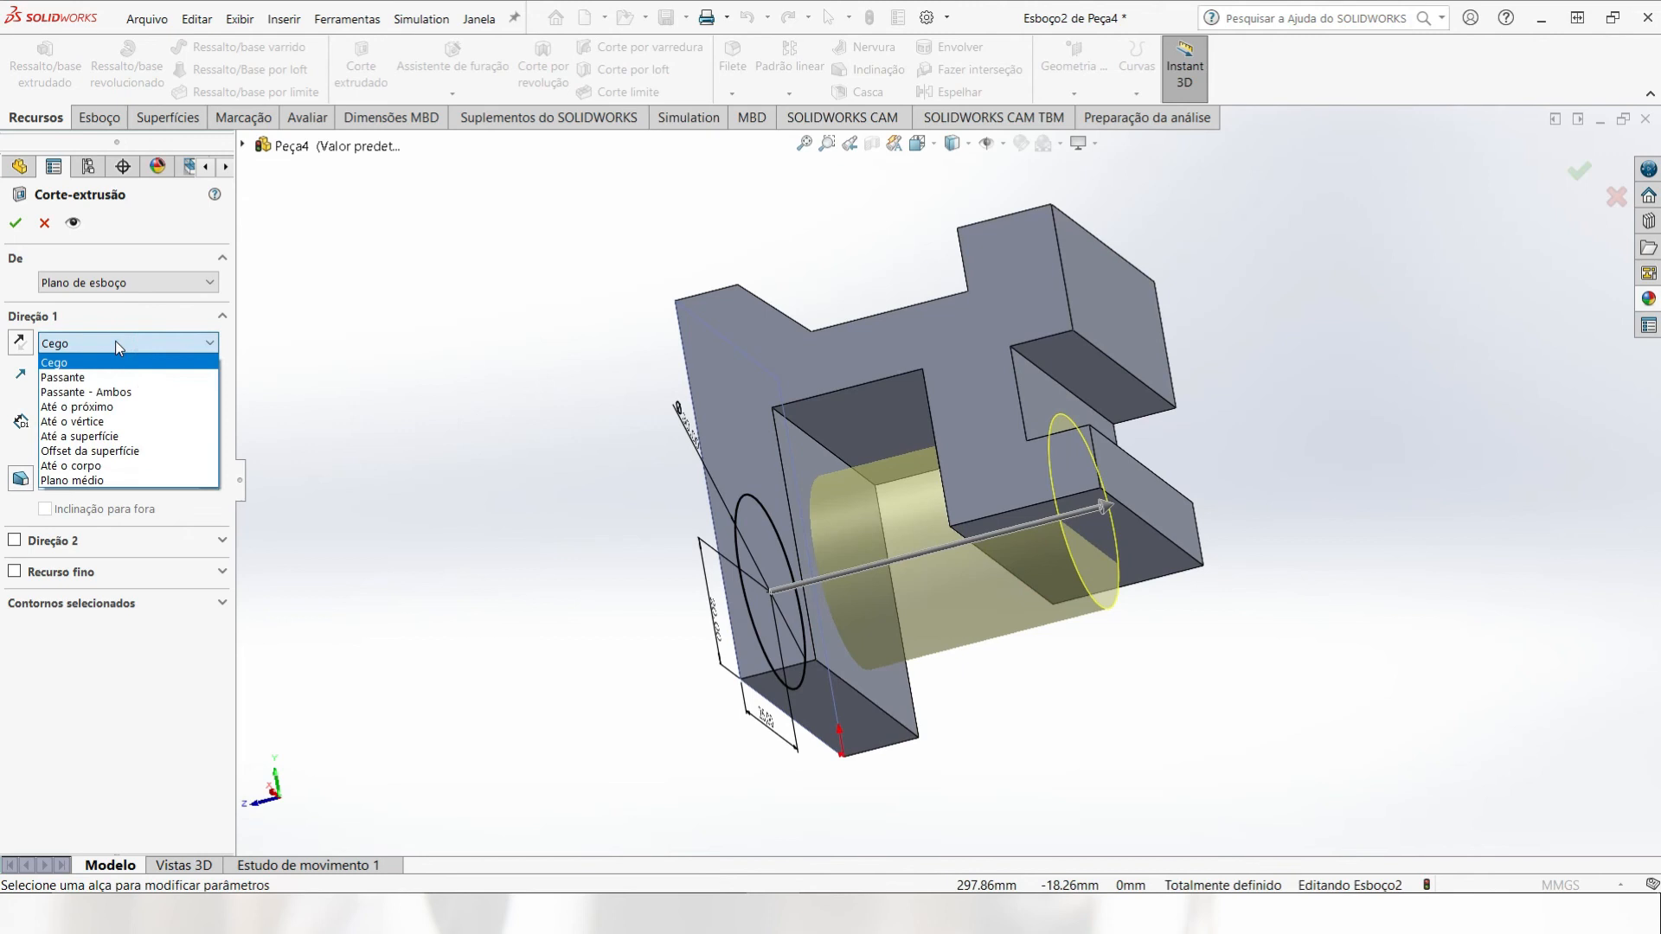
pyautogui.click(121, 407)
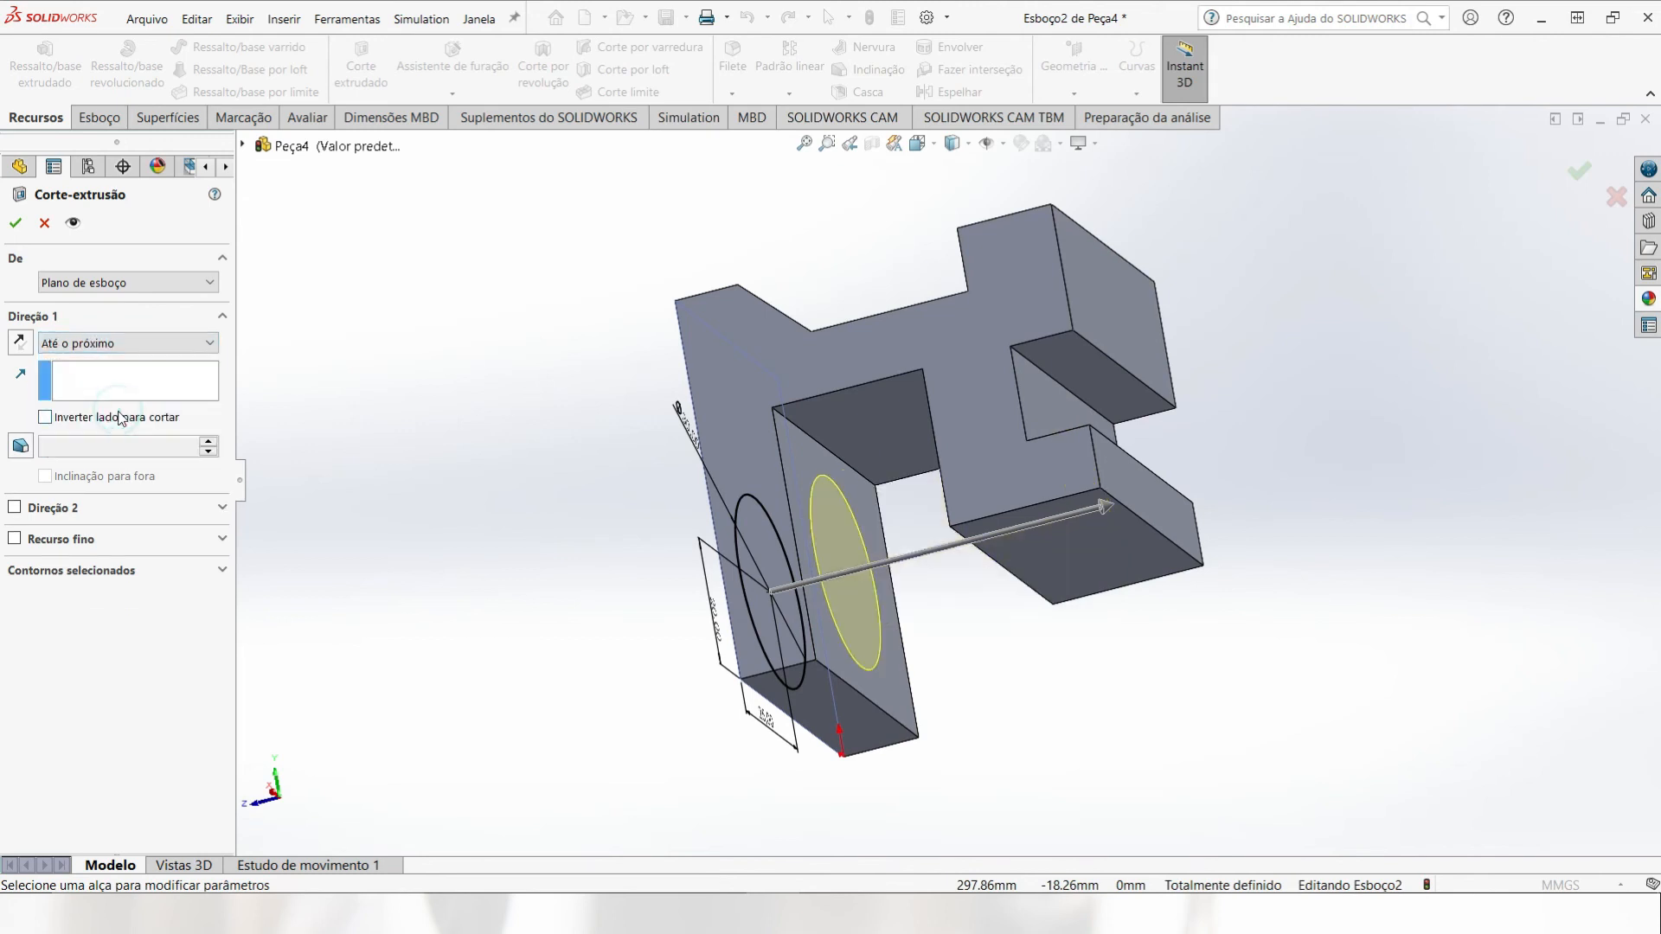
pyautogui.moveTo(789, 711); pyautogui.dragTo(865, 640, button='middle')
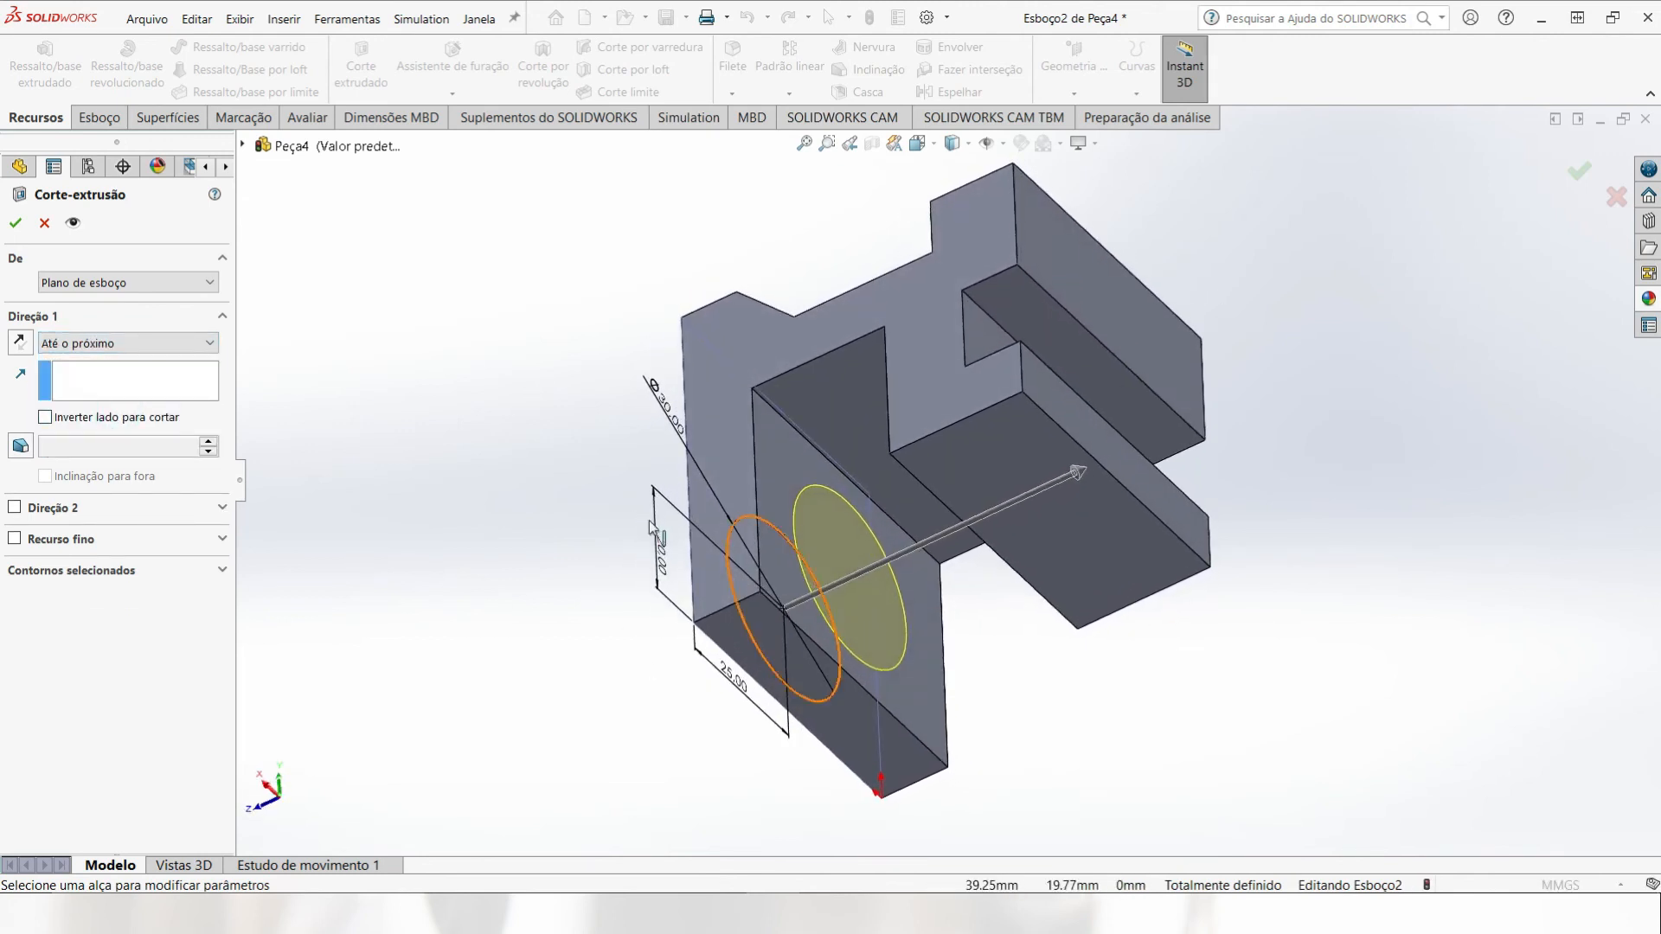
pyautogui.click(17, 227)
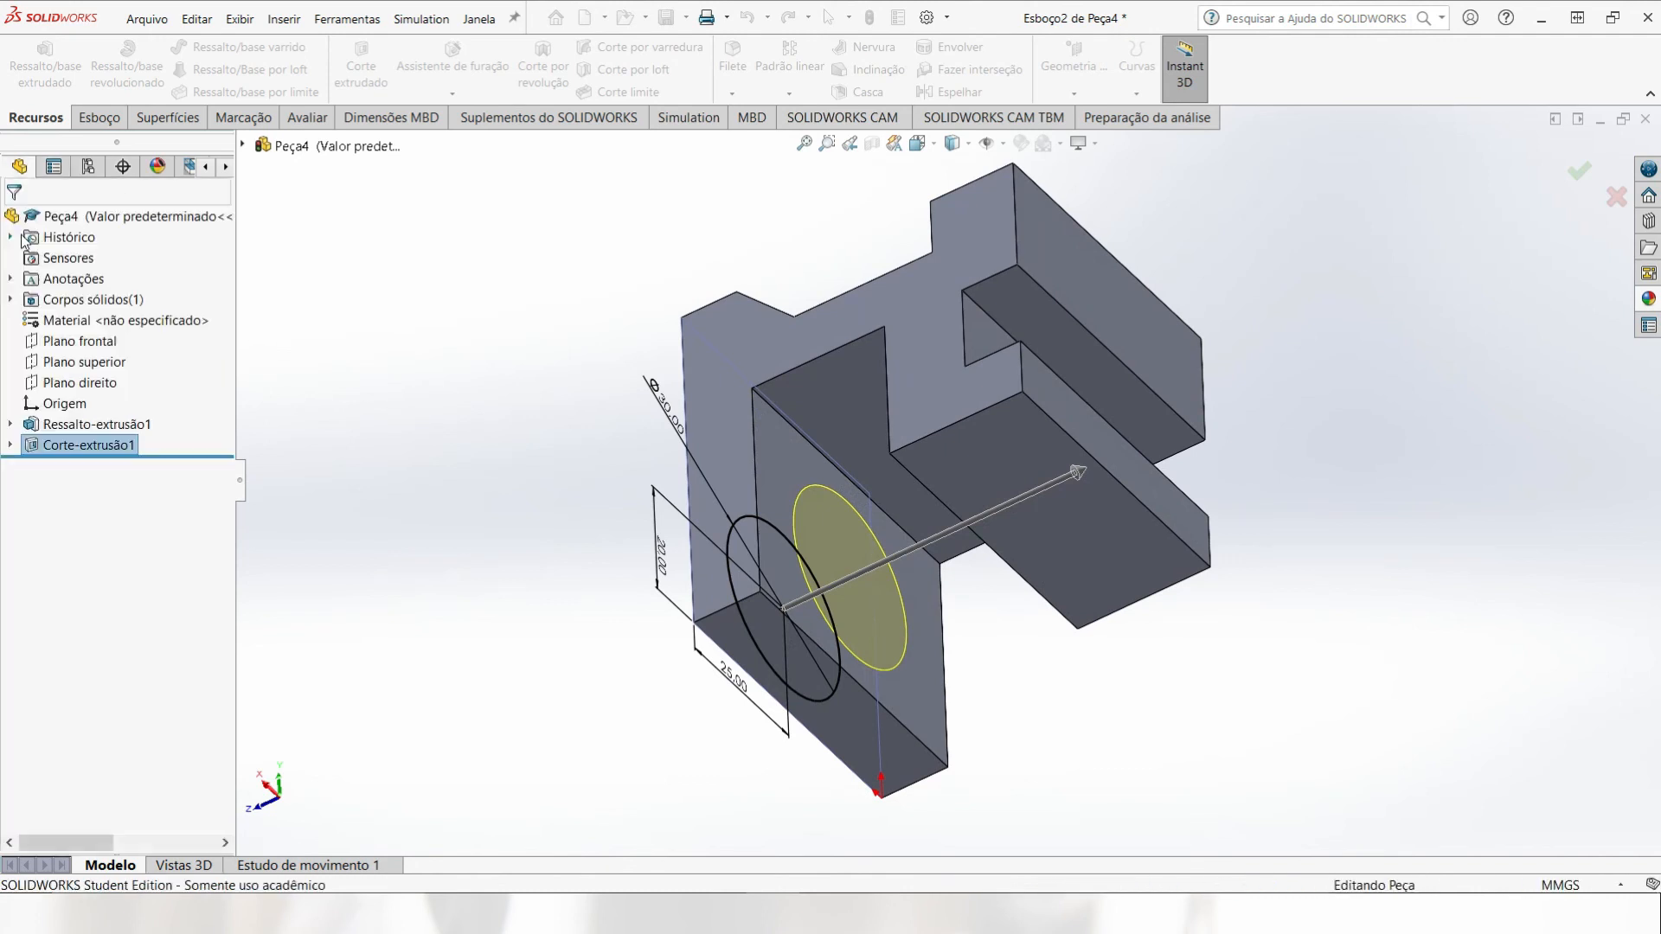
# Step: Fillet the tall leg's lower corner edge, to the left when facing the hole, with a 15 mm radius
pyautogui.moveTo(551, 625); pyautogui.dragTo(824, 475, button='middle')
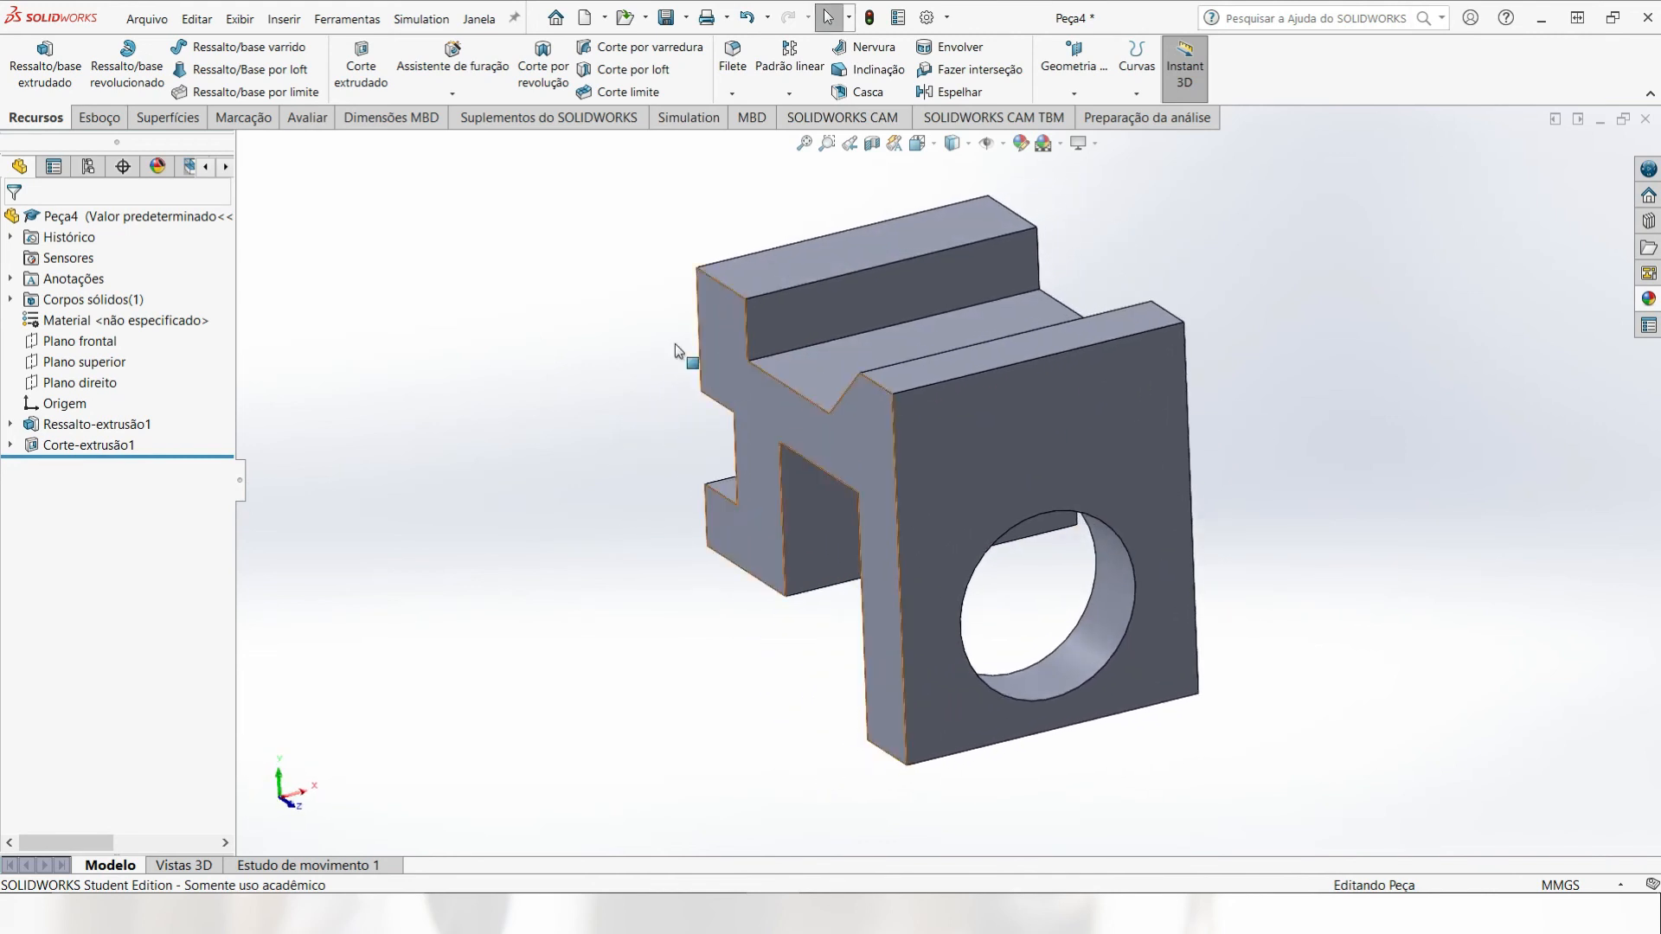
pyautogui.click(732, 56)
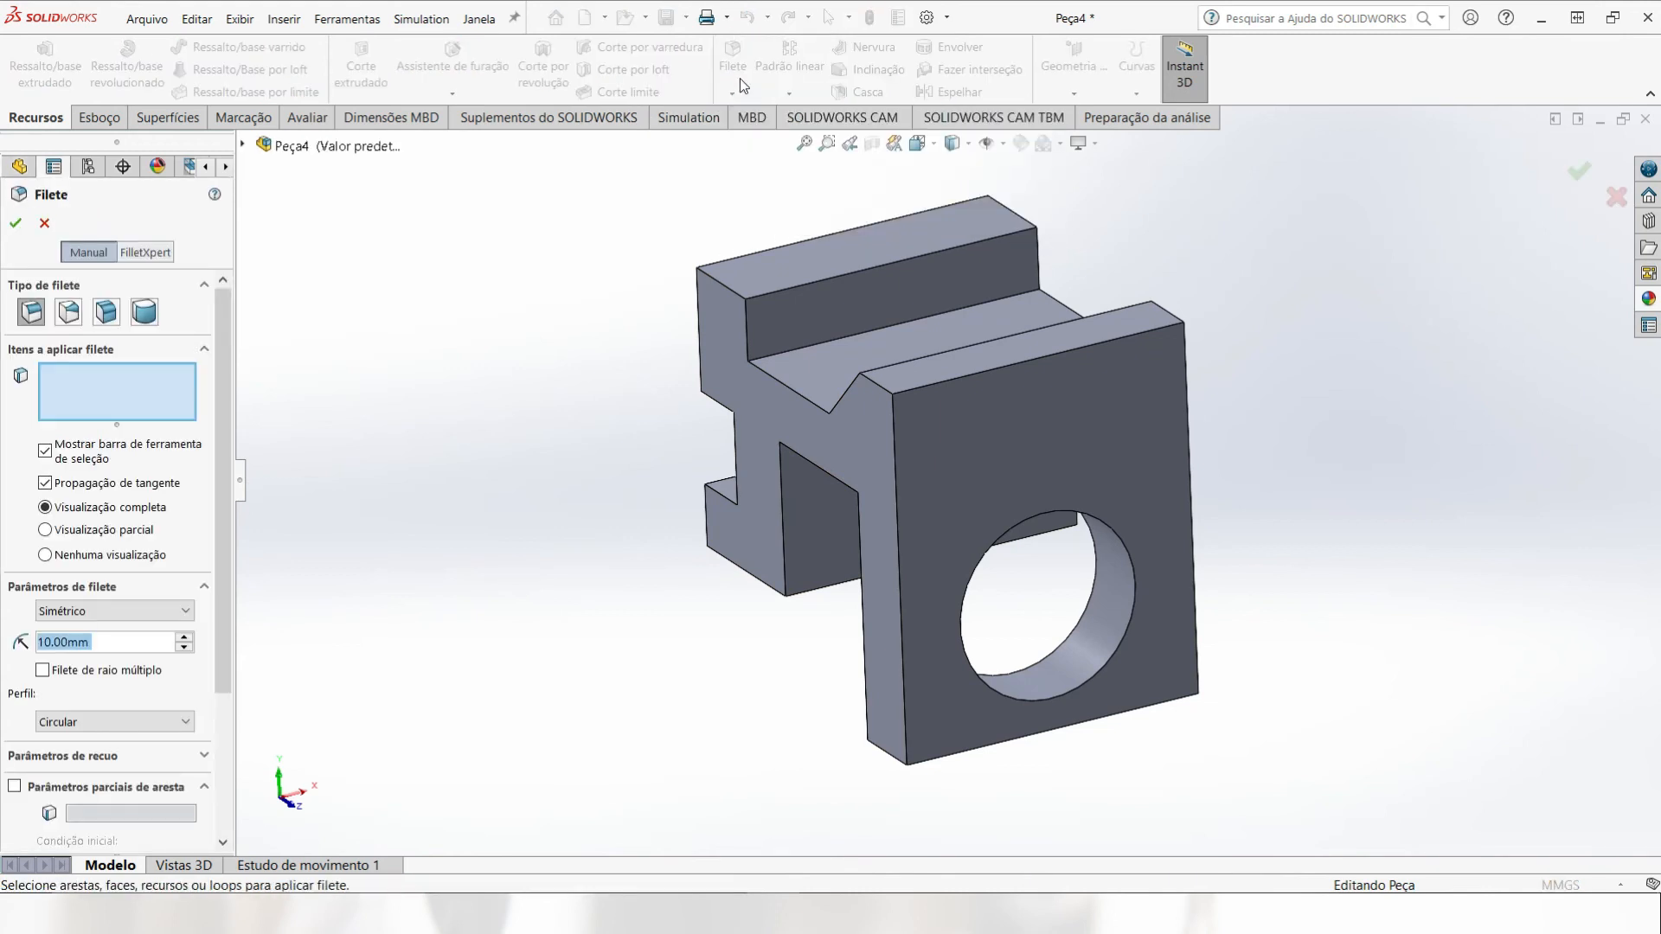
pyautogui.click(894, 759)
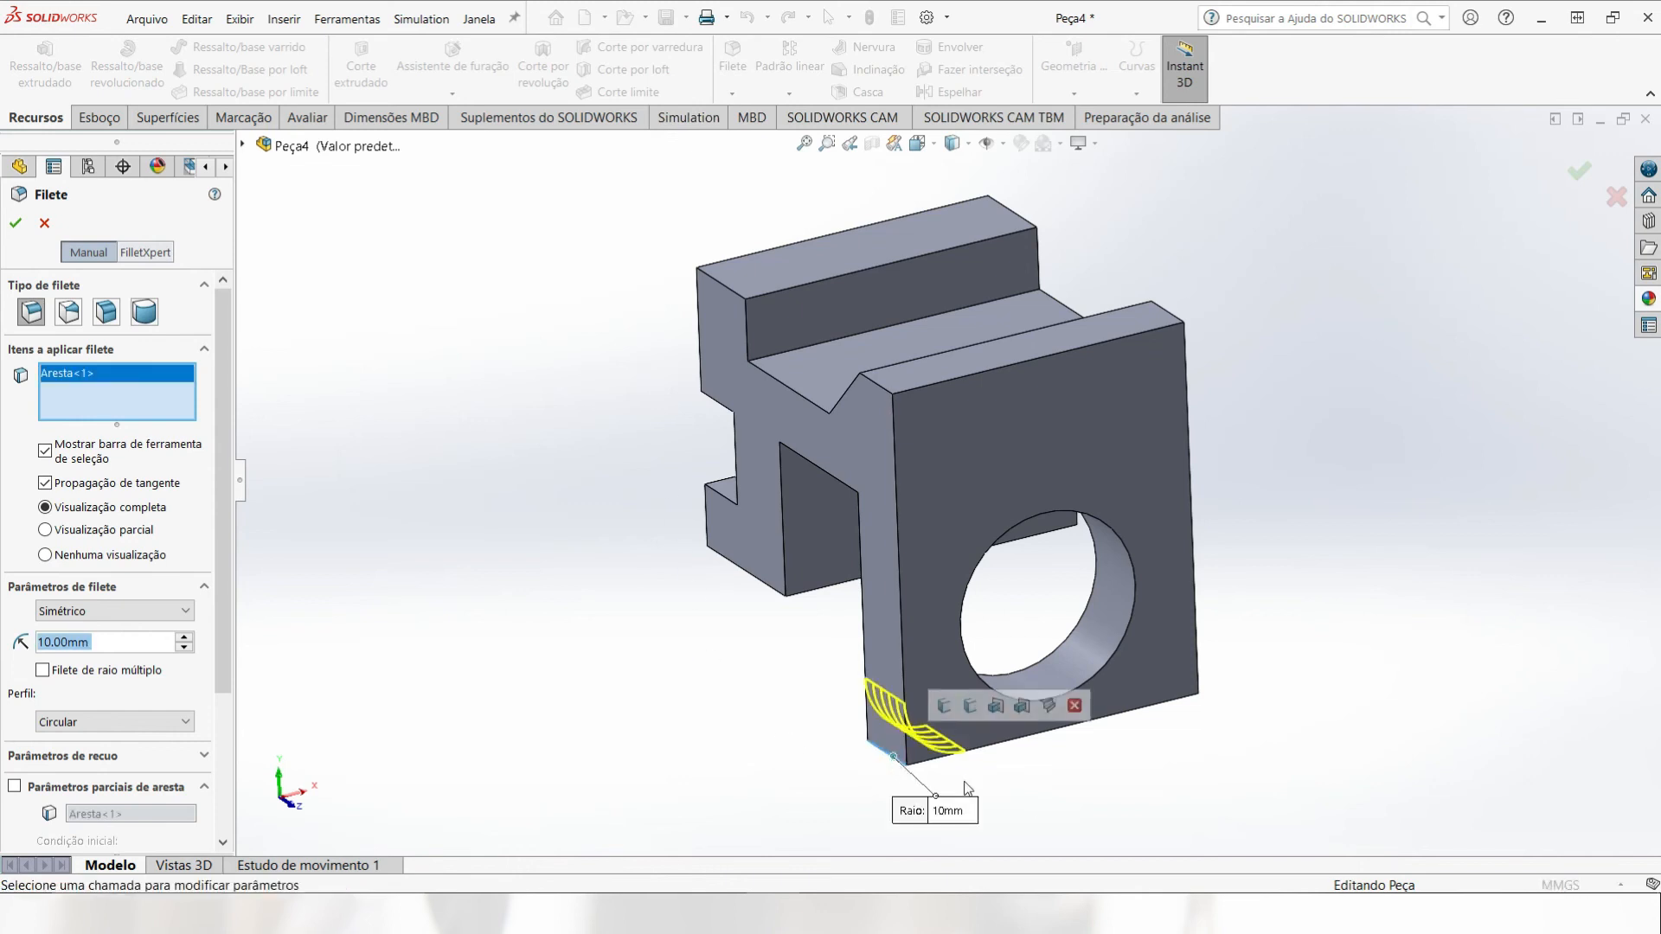
pyautogui.click(114, 643)
pyautogui.doubleClick(119, 644)
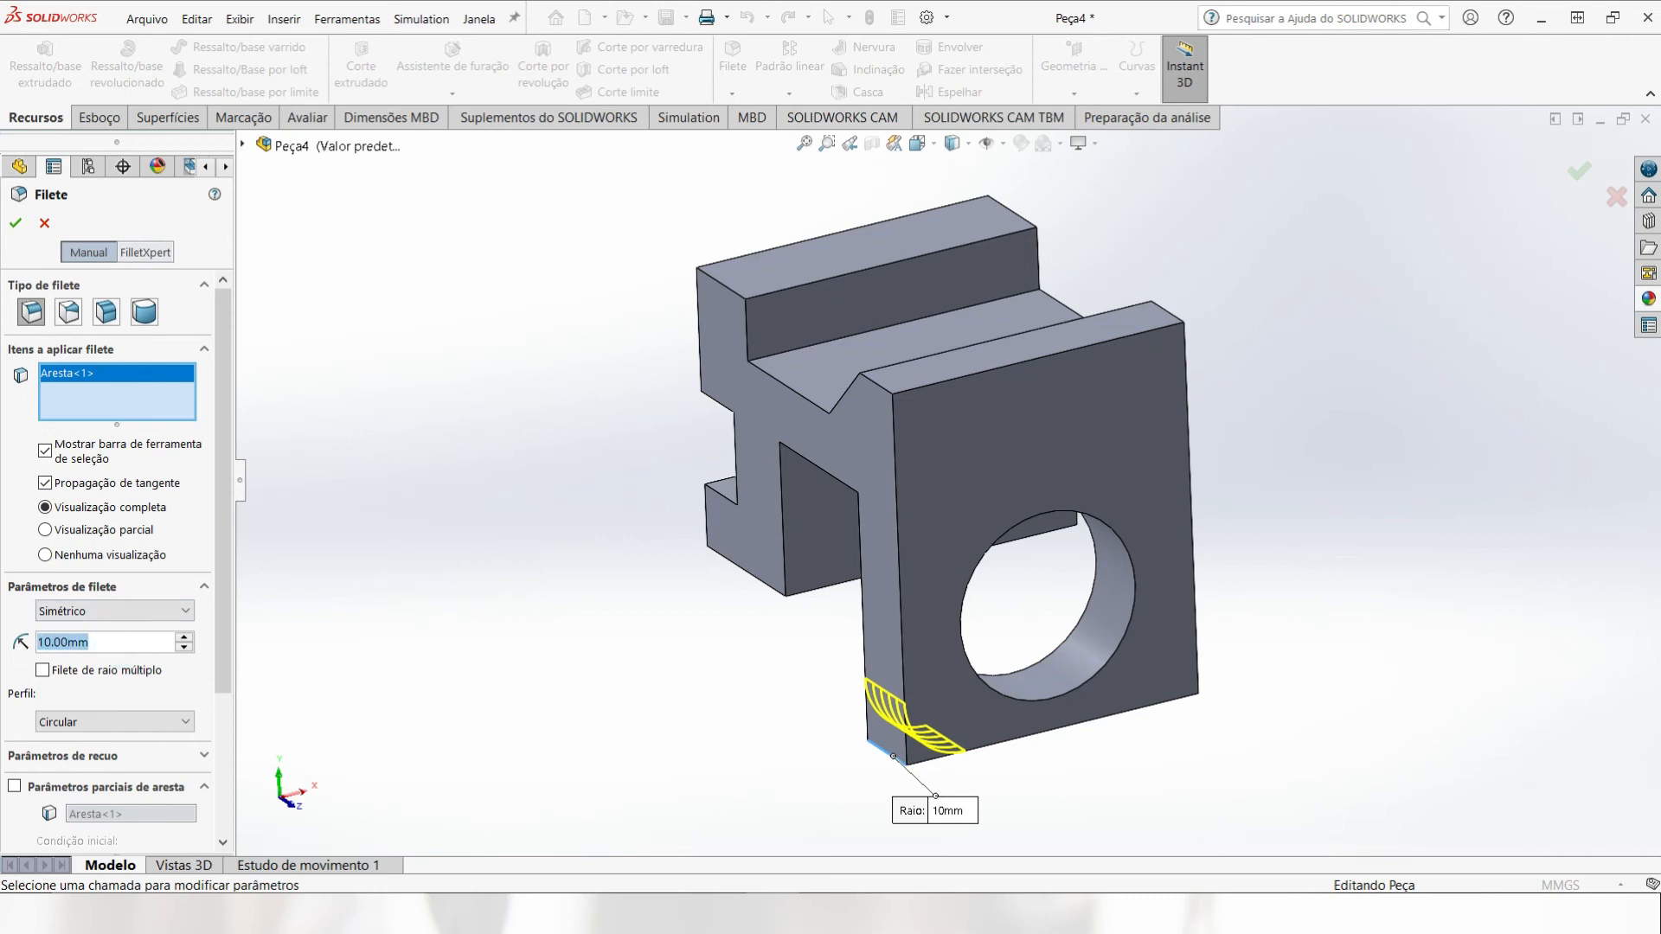
pyautogui.write('15')
pyautogui.press('Return')
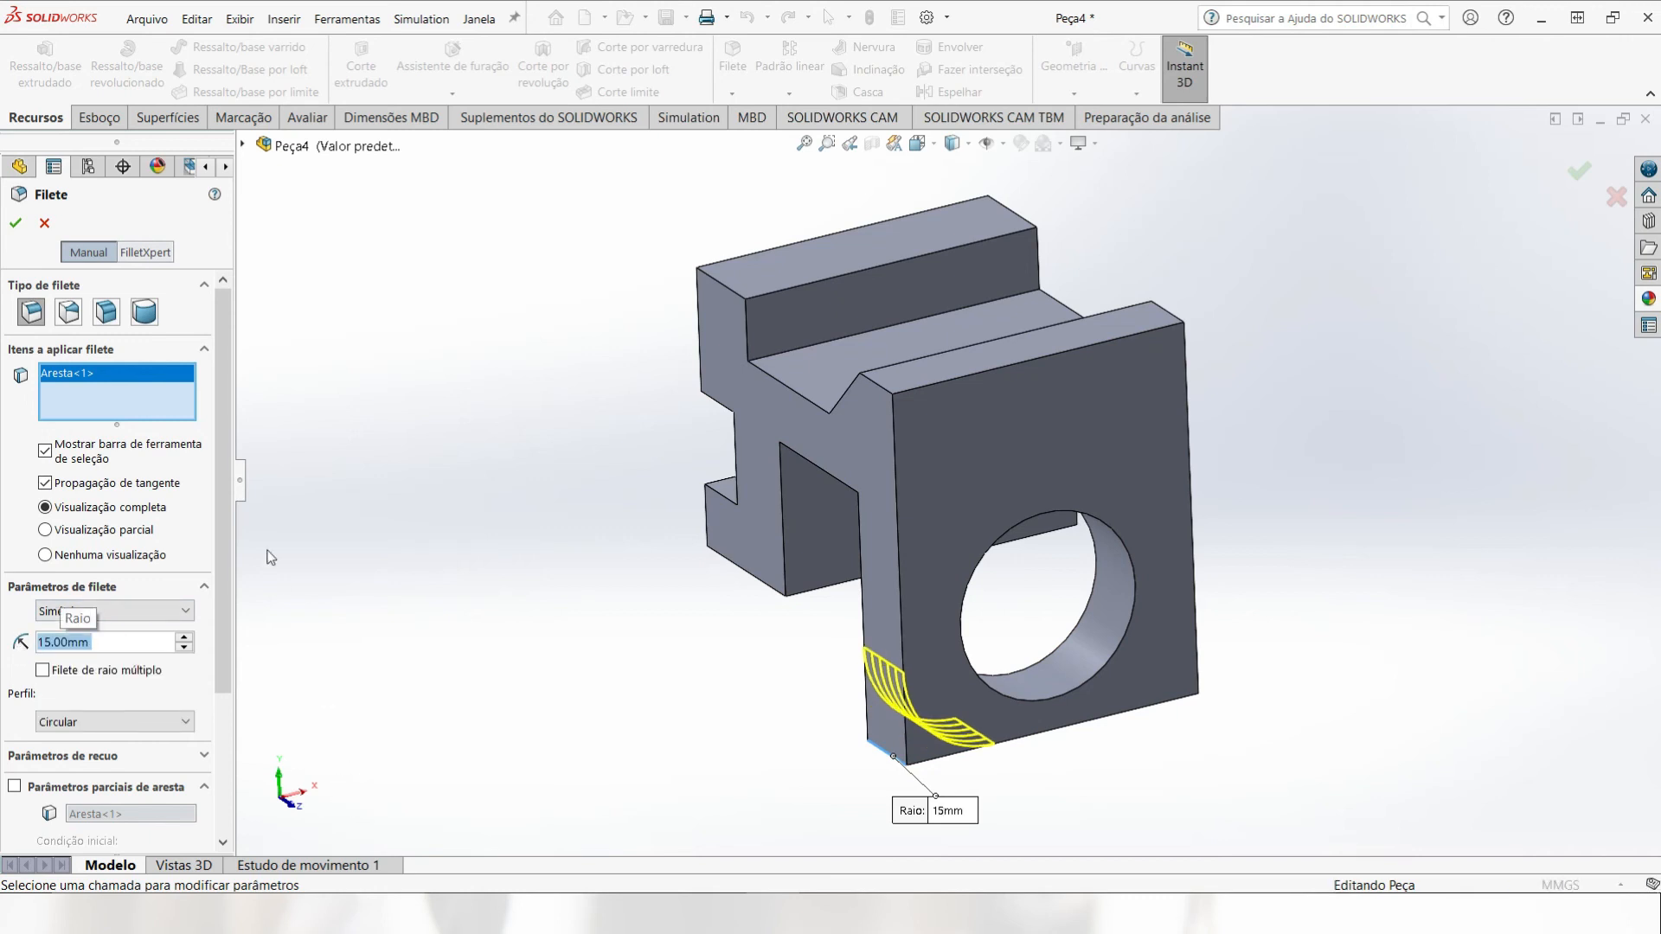
pyautogui.click(21, 228)
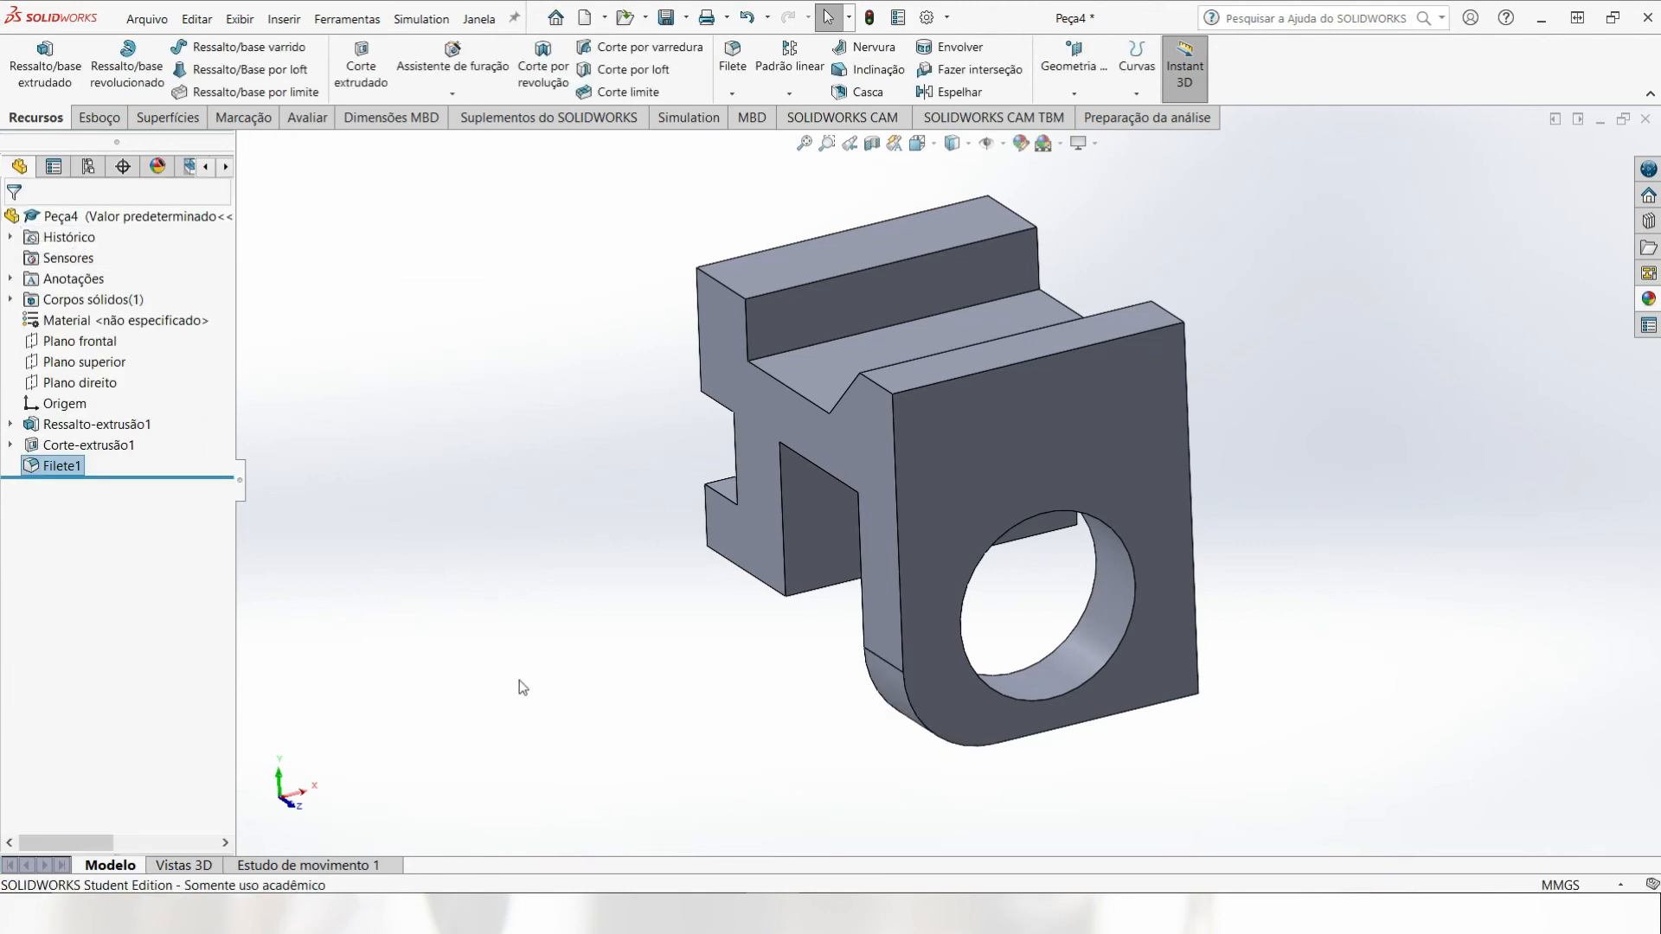
# Step: Assign the AISI 1020 steel material from the SOLIDWORKS materials library (Aço) to the part
pyautogui.moveTo(1172, 831); pyautogui.dragTo(1184, 758, button='middle')
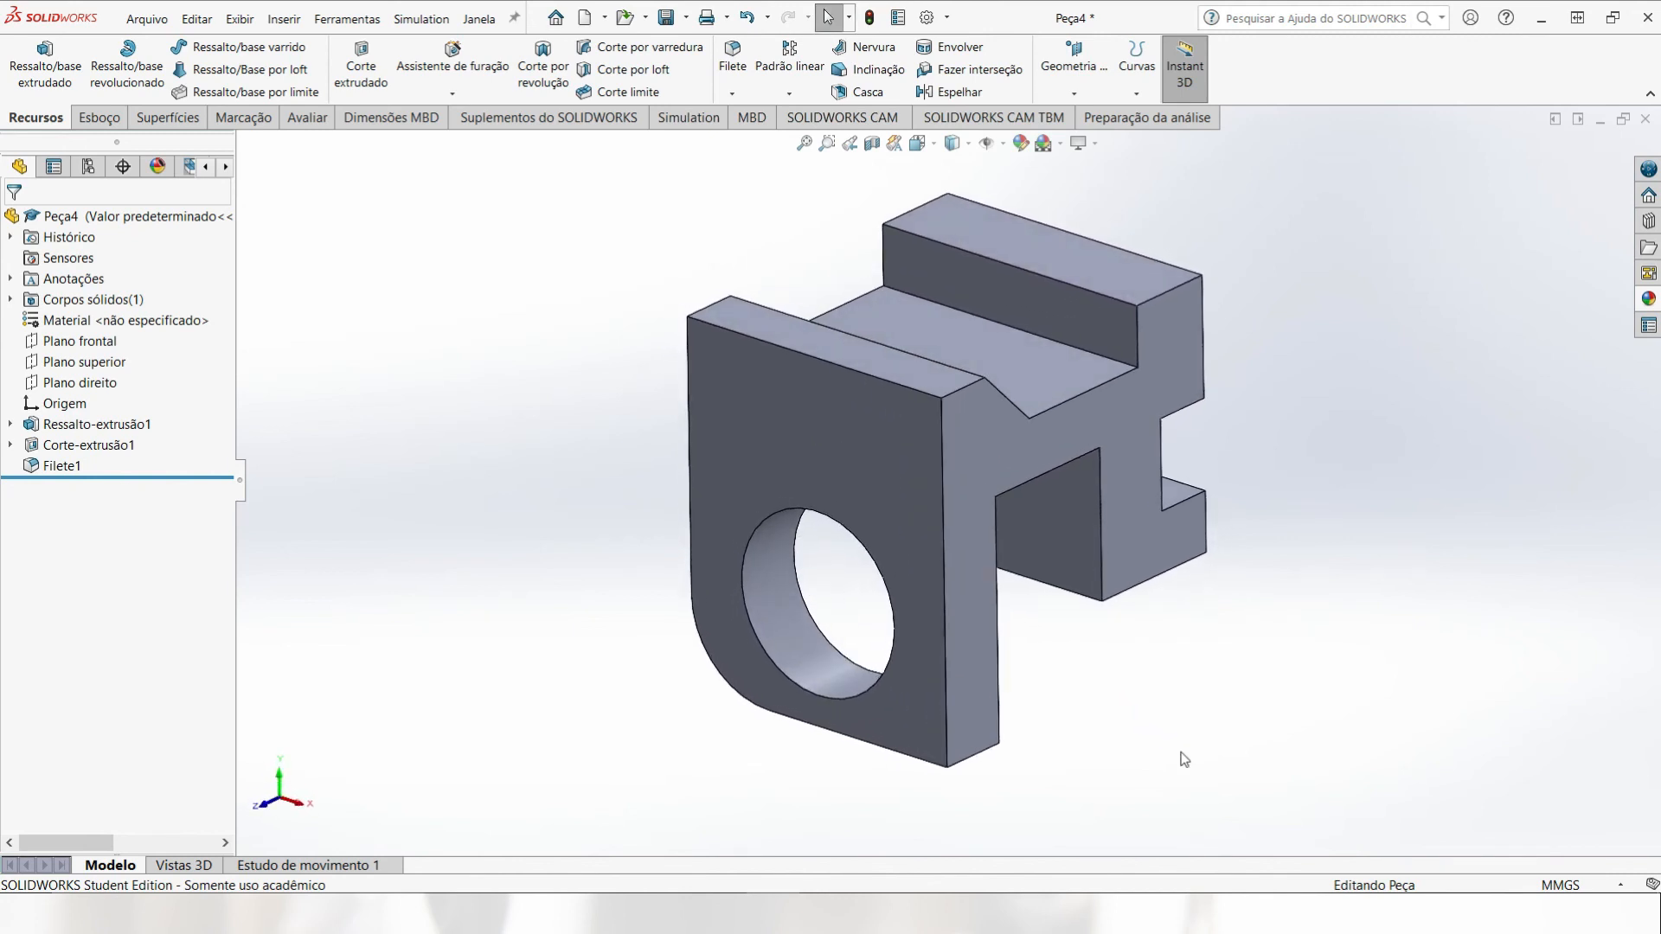
pyautogui.hotkey('ctrl', '7')
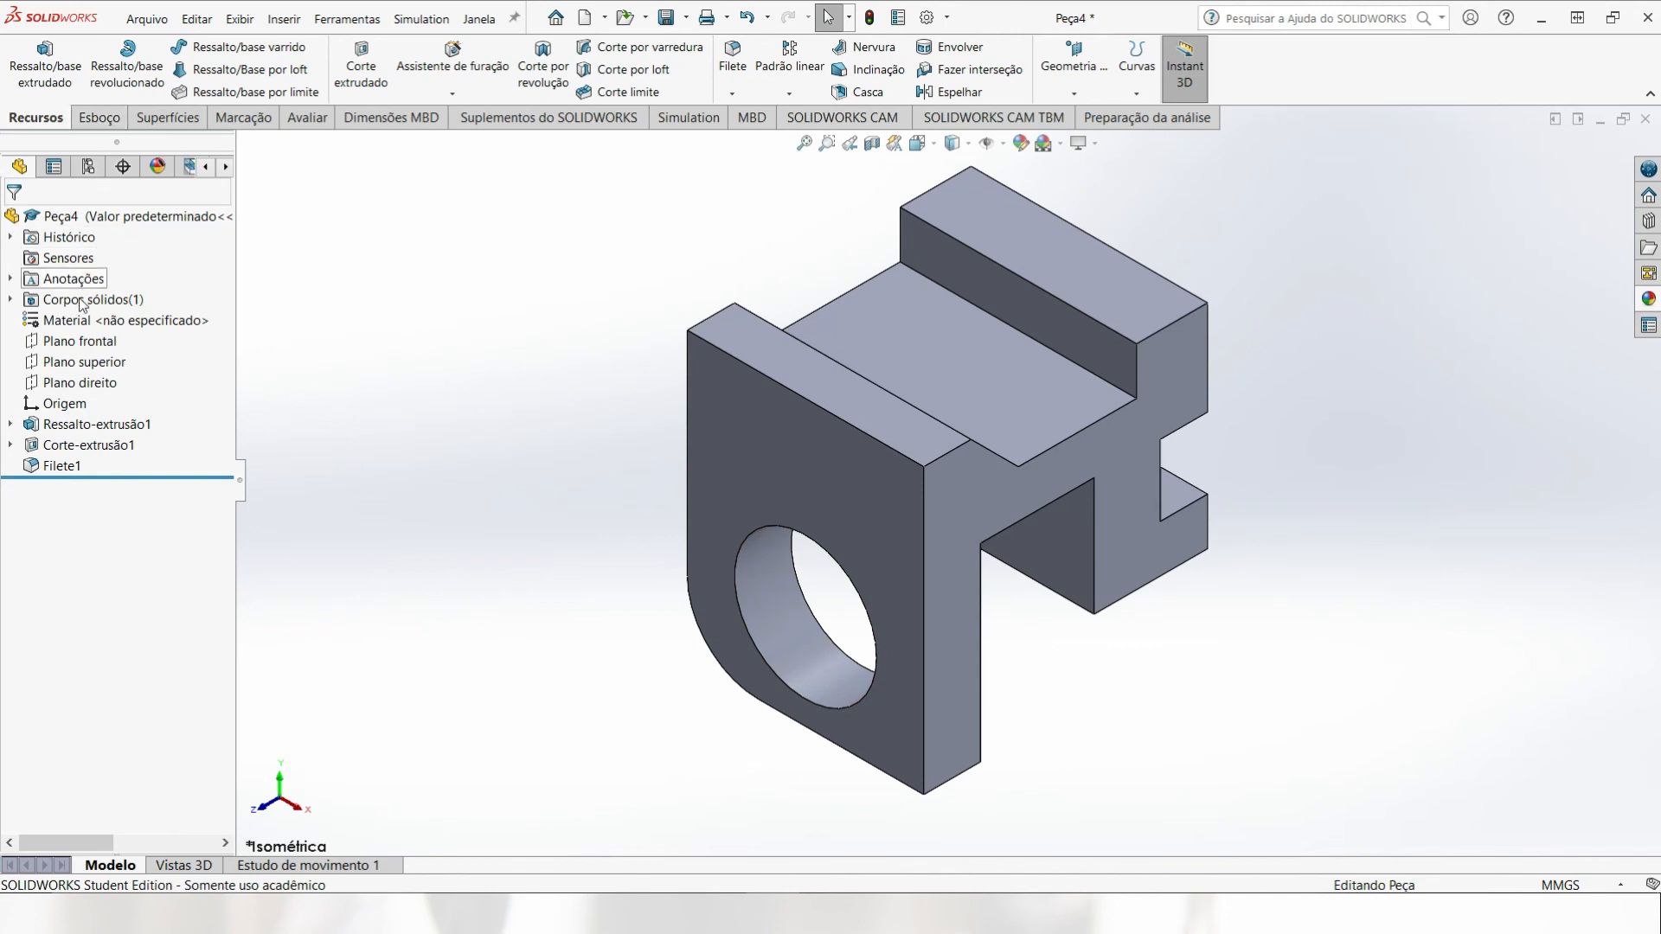
pyautogui.rightClick(77, 327)
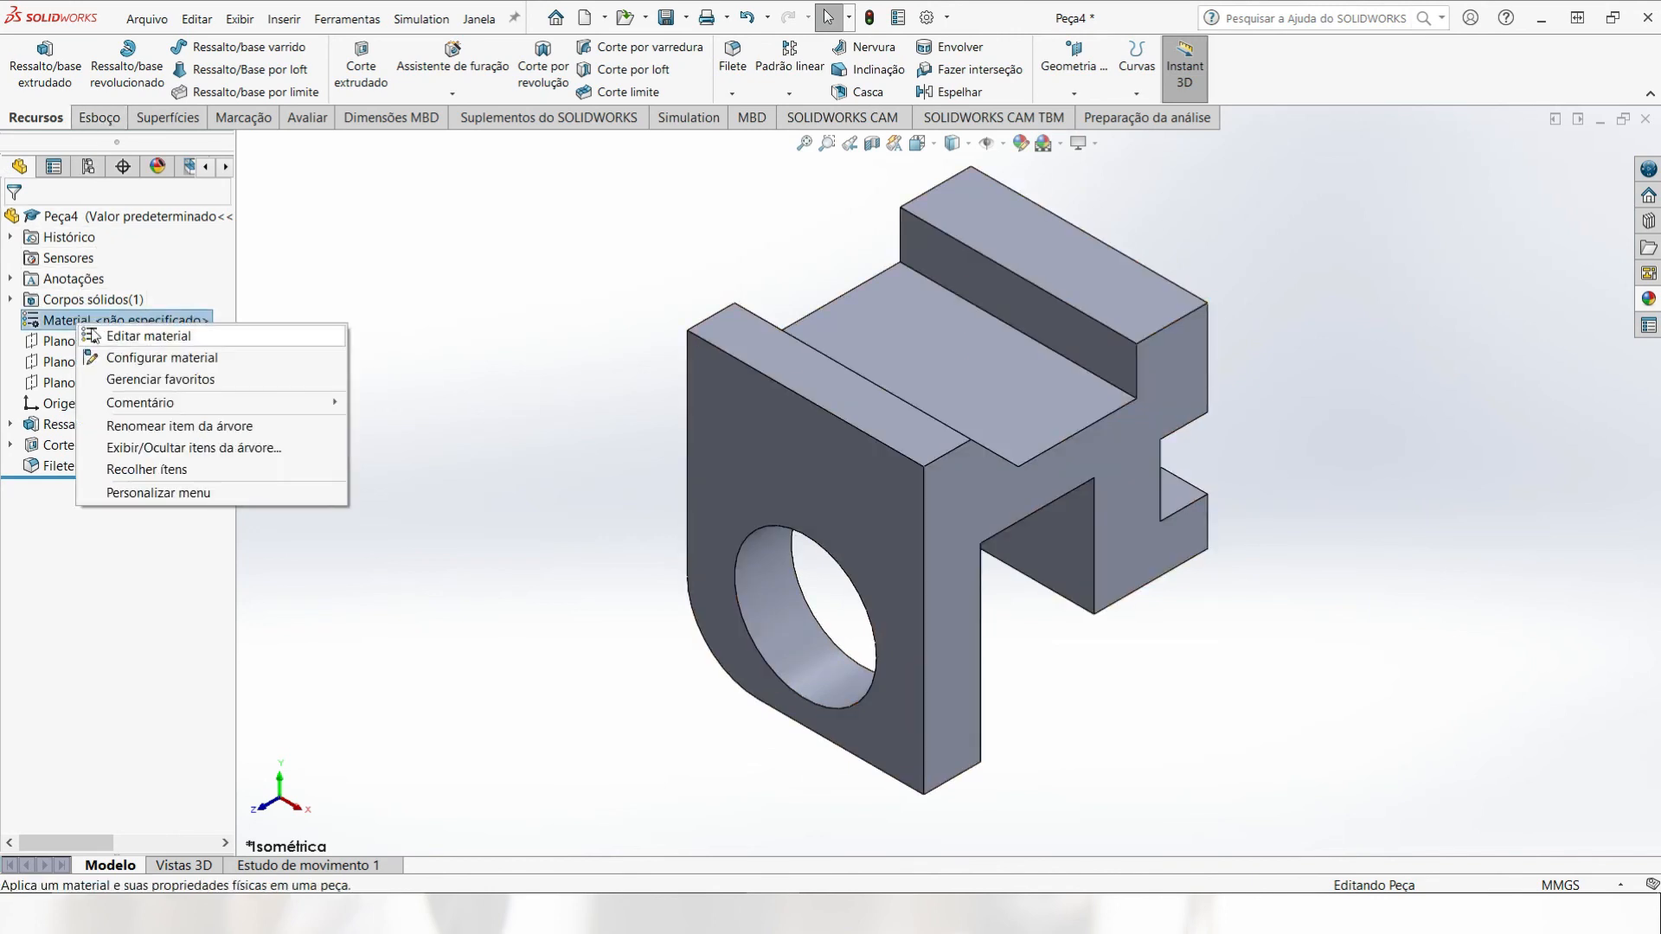
pyautogui.click(126, 343)
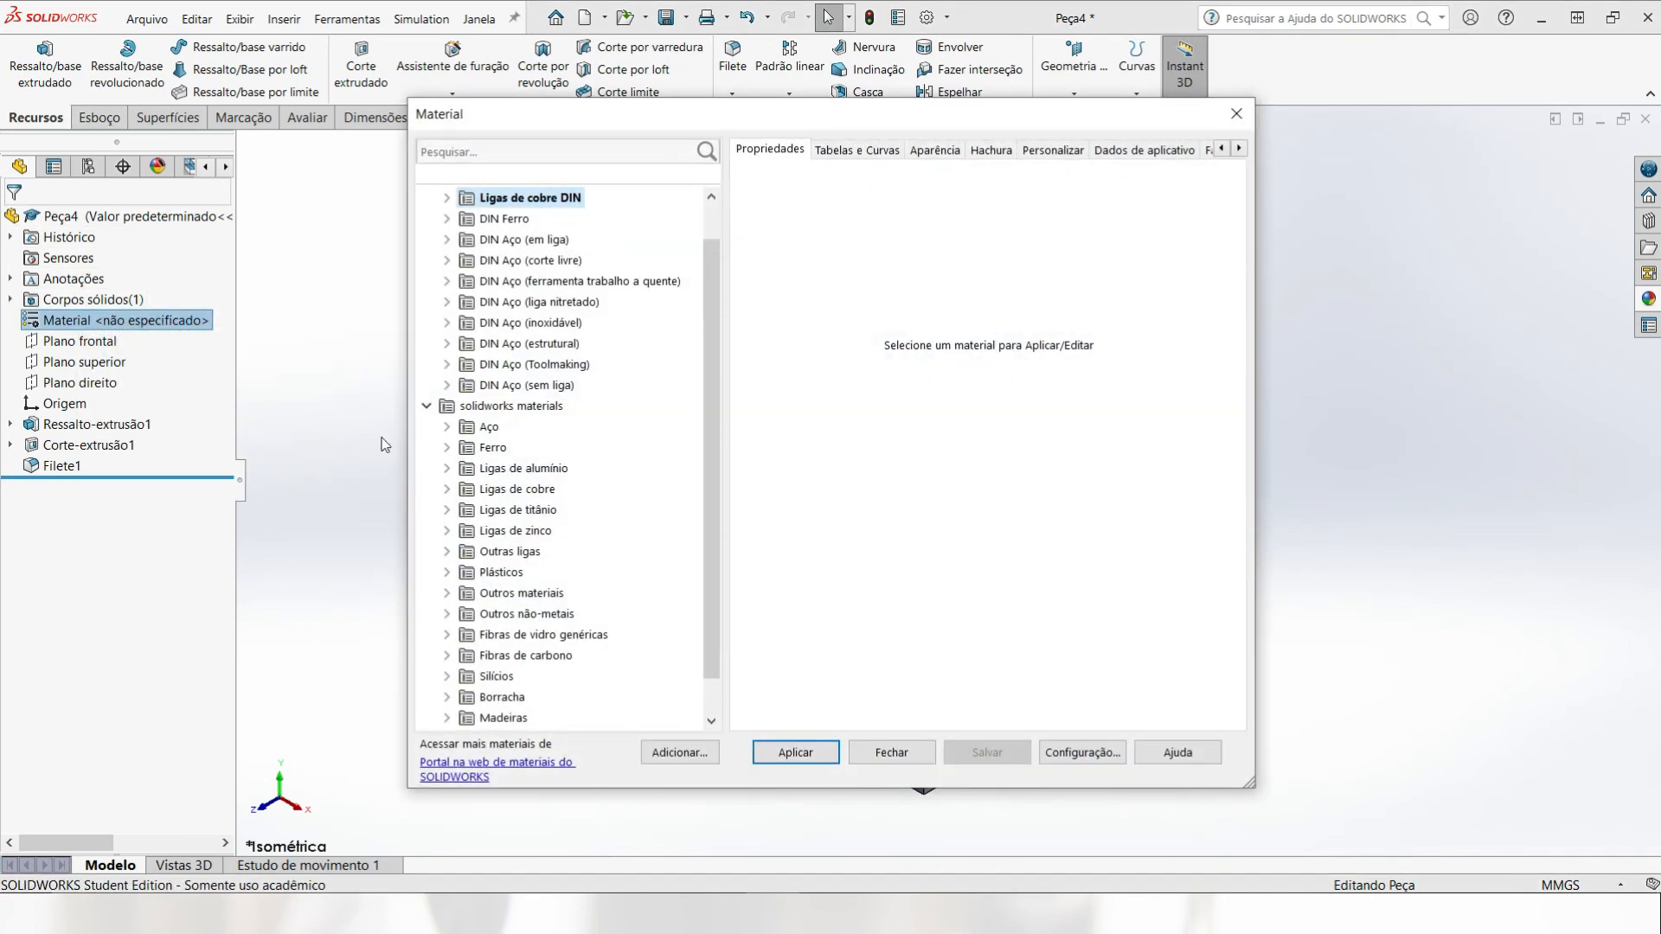
pyautogui.click(446, 427)
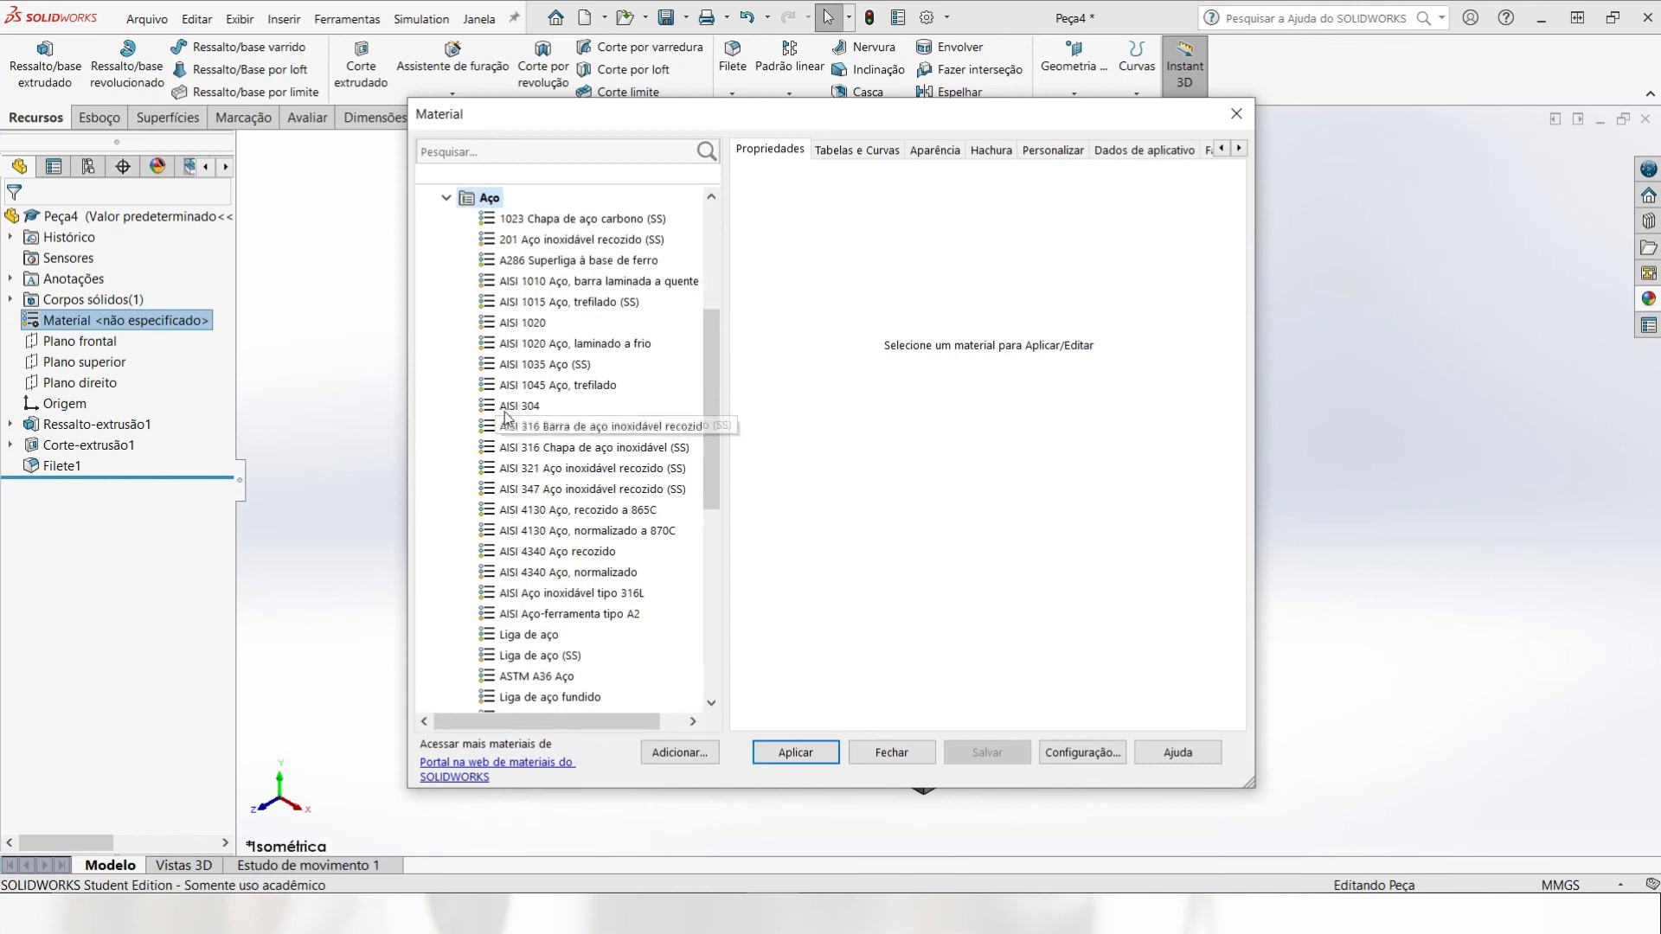
pyautogui.click(523, 323)
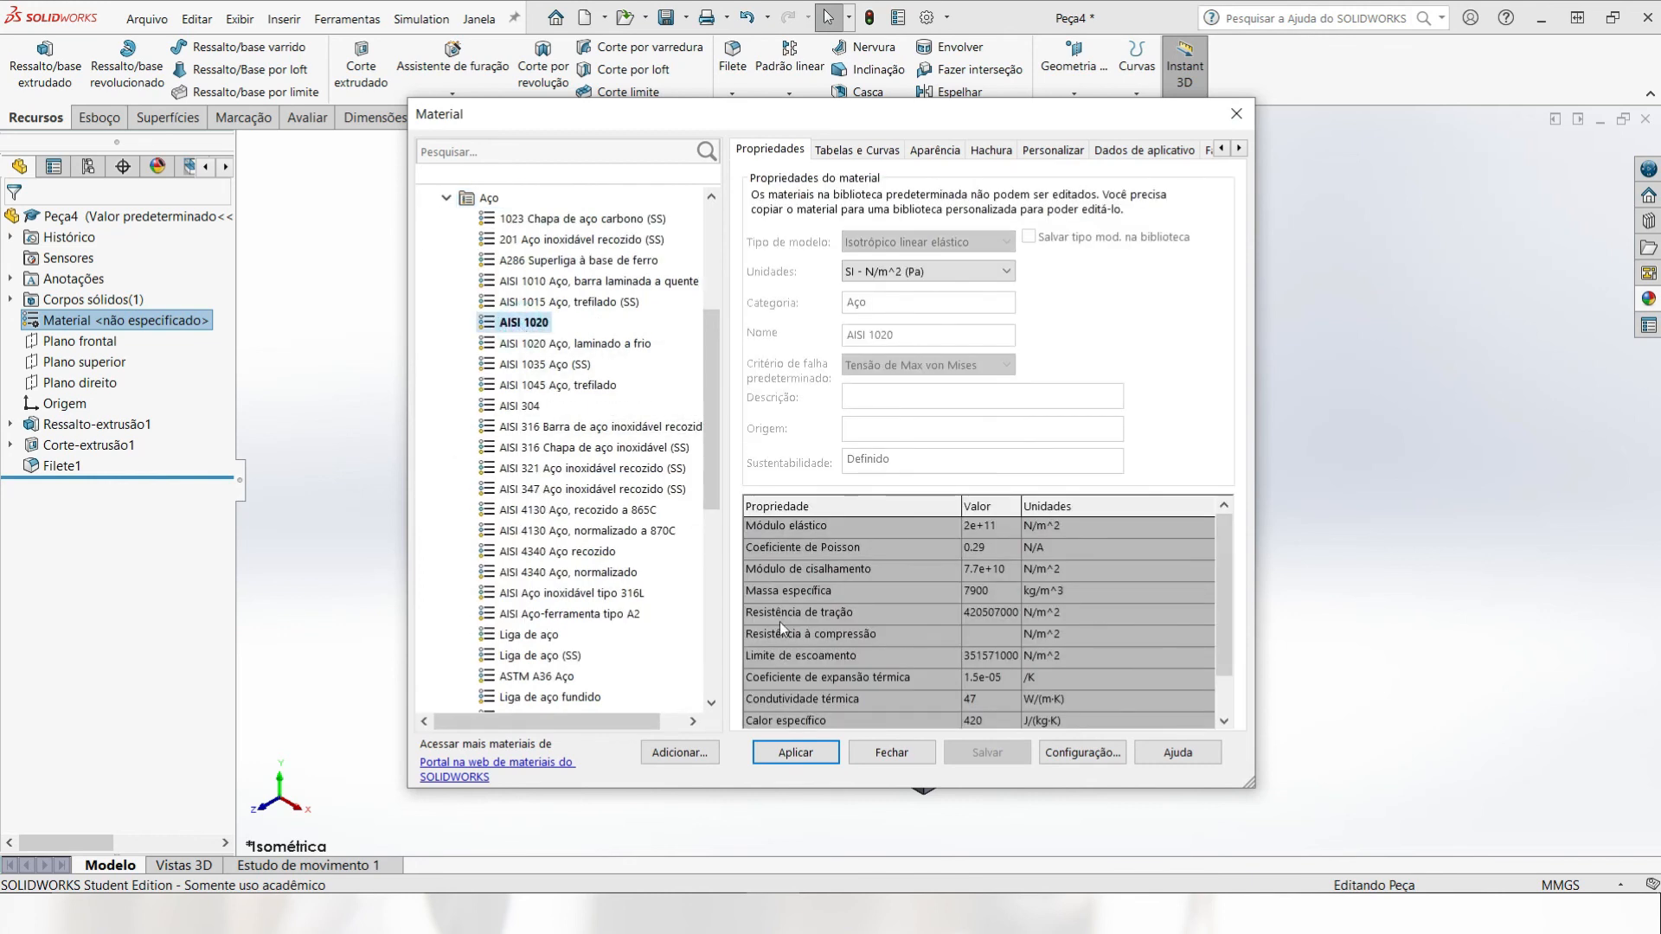
pyautogui.click(802, 755)
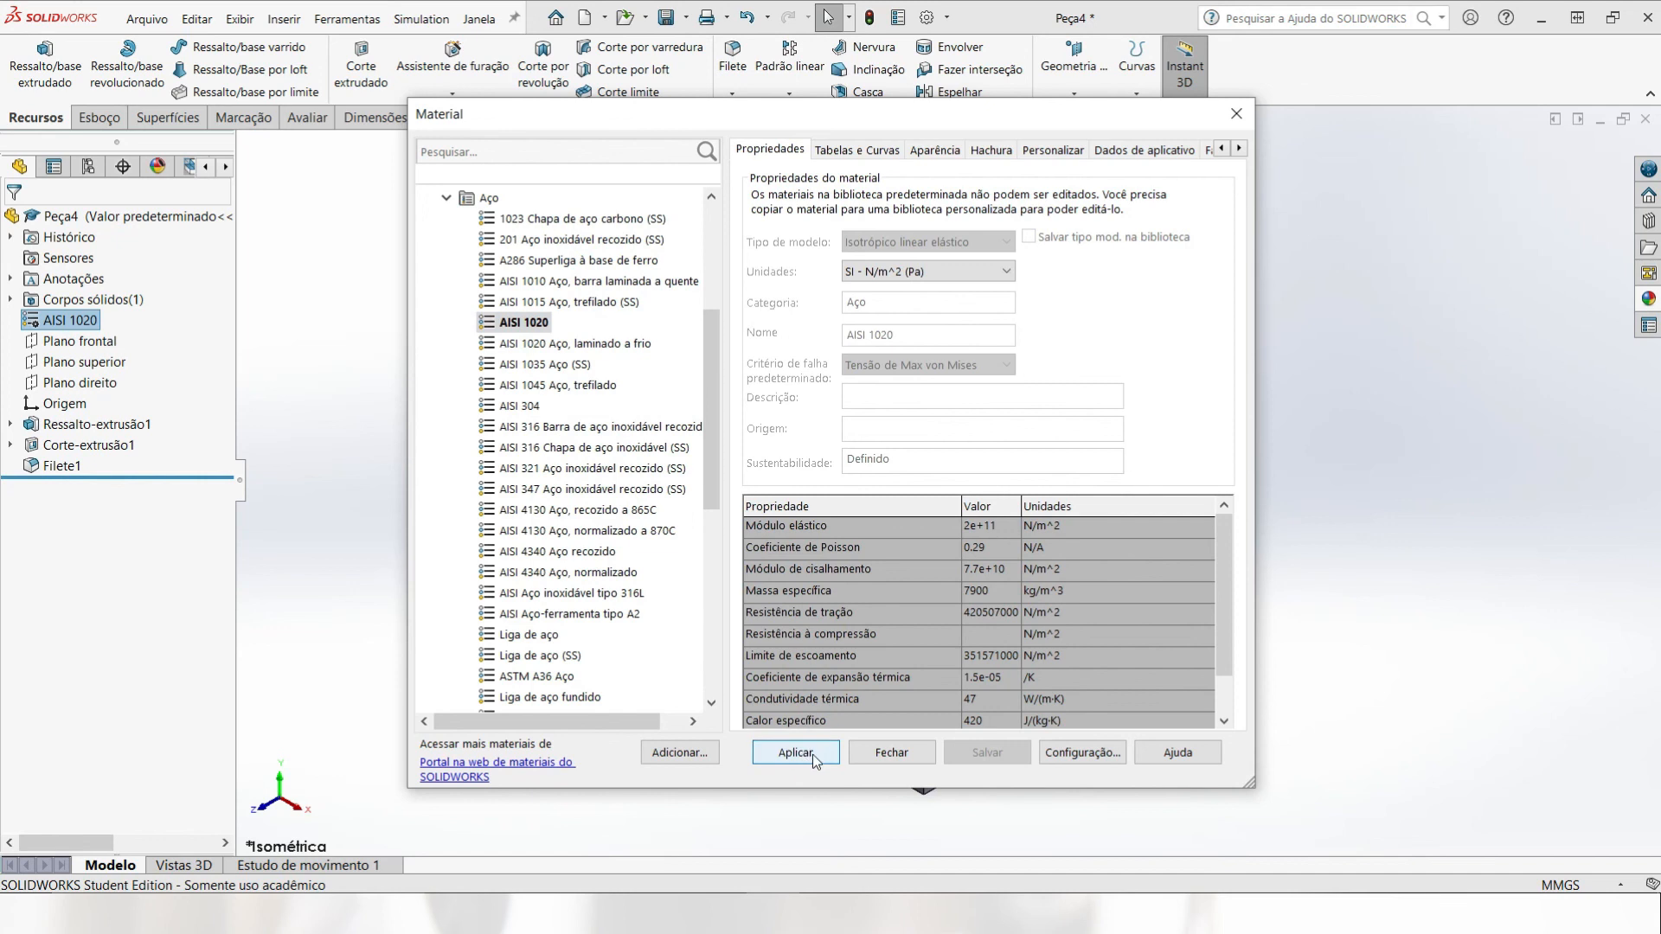
pyautogui.click(891, 753)
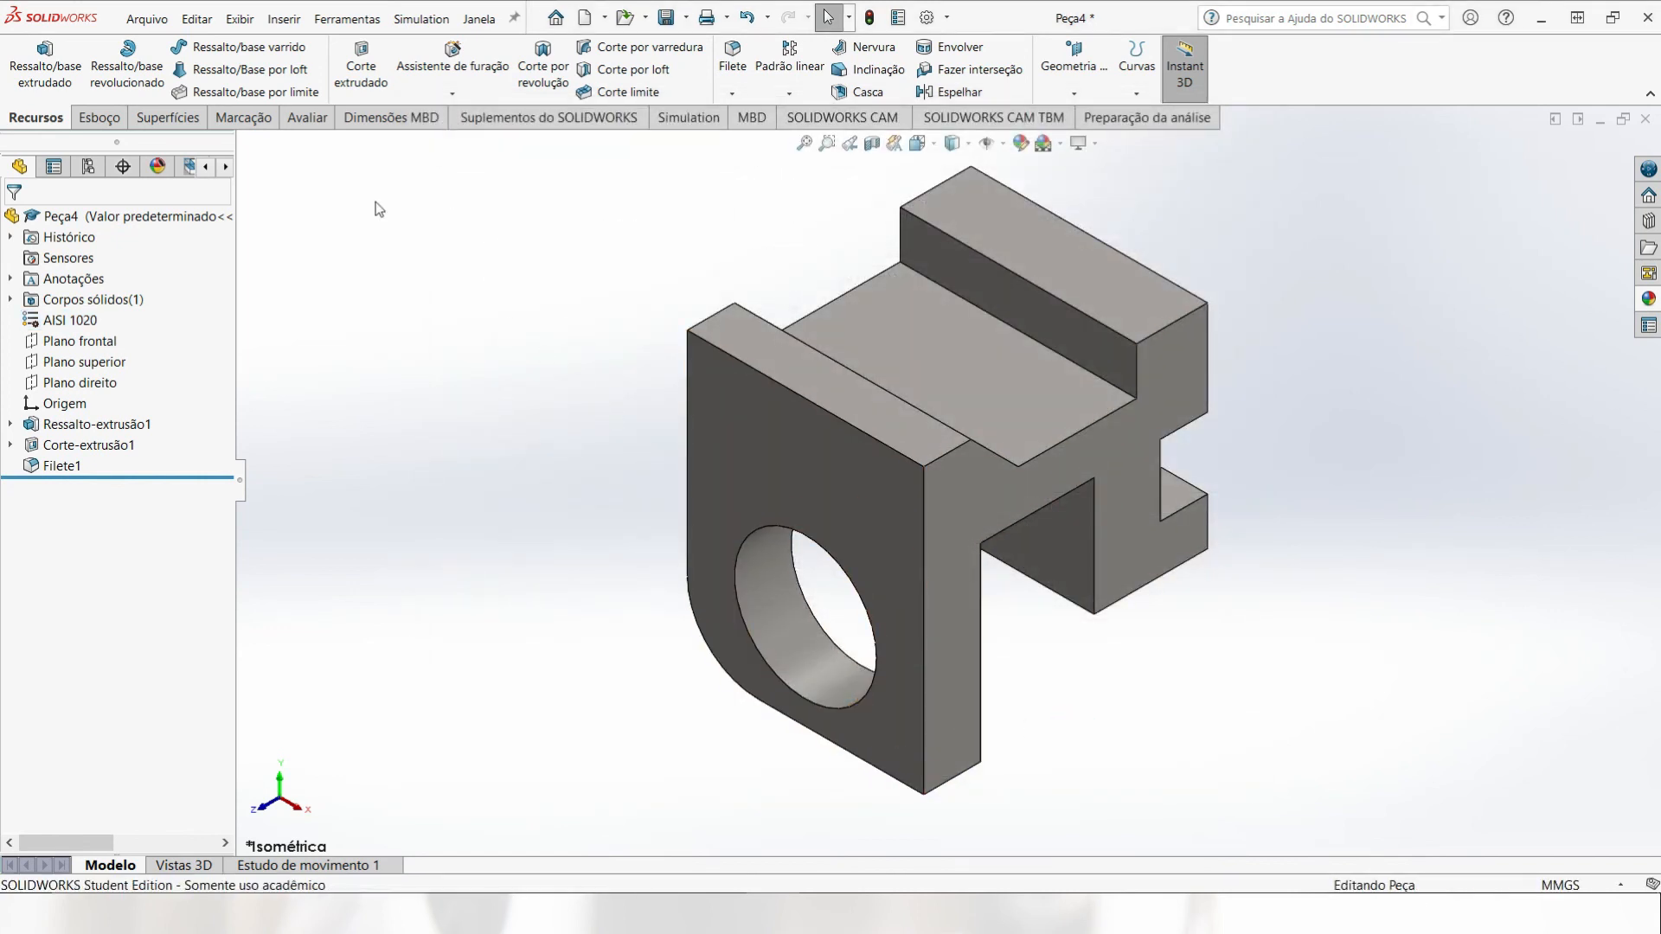
# Step: Calculate the part's mass properties, examine its mass and volume, and close the results, returning to the isometric view
pyautogui.click(307, 117)
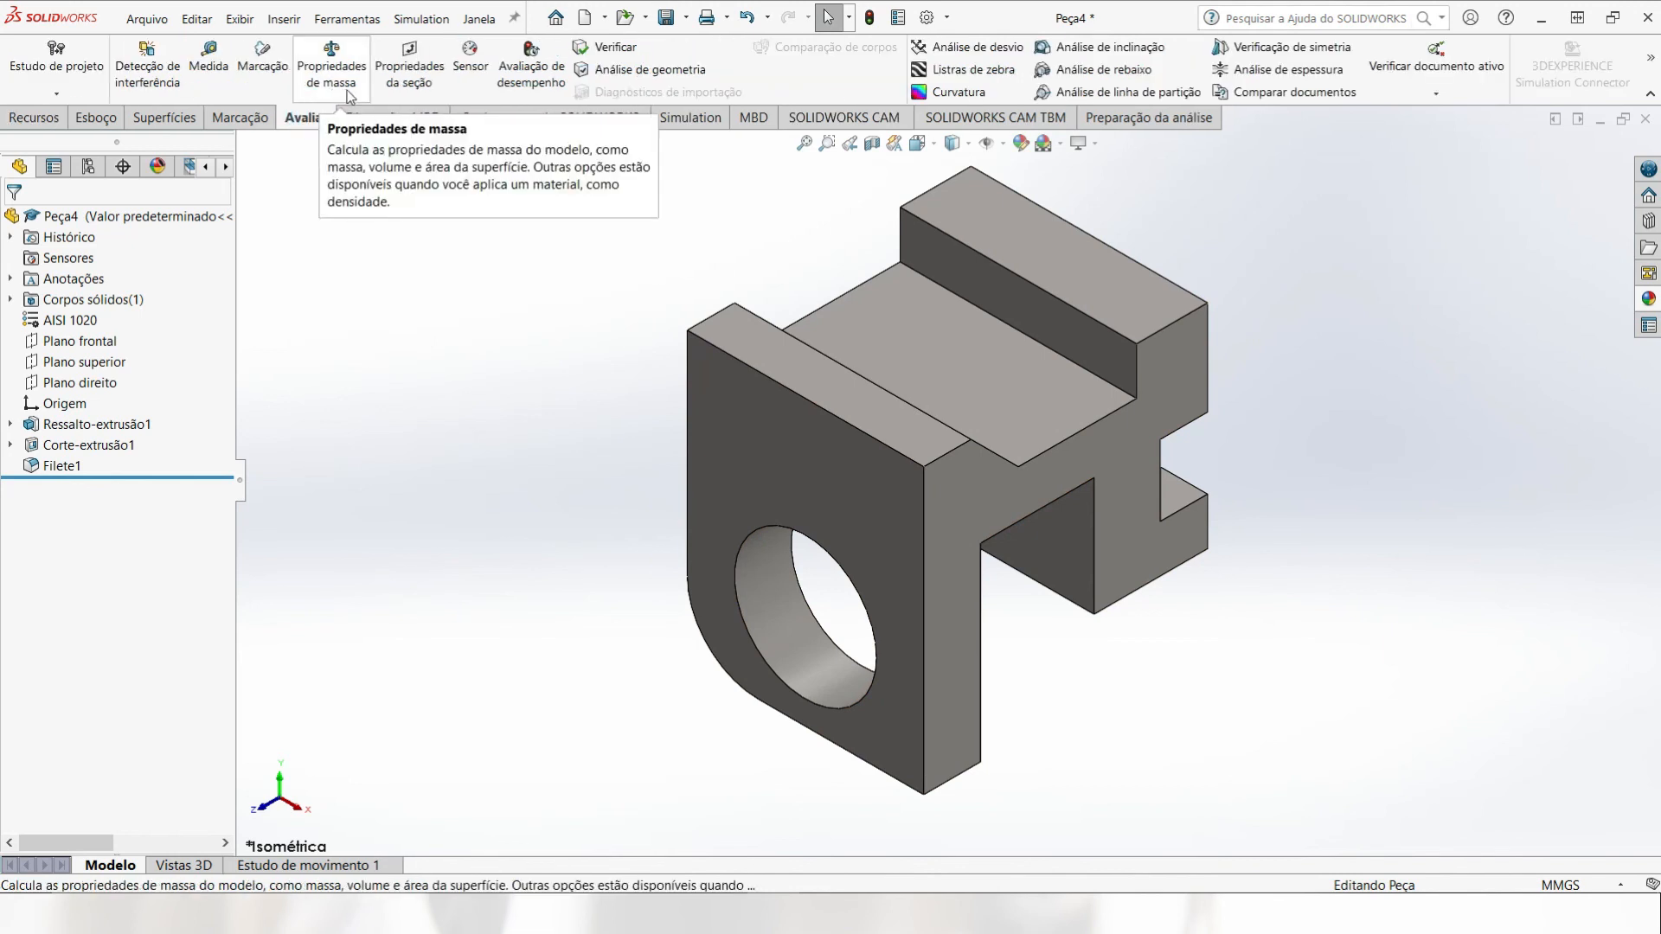
pyautogui.click(350, 95)
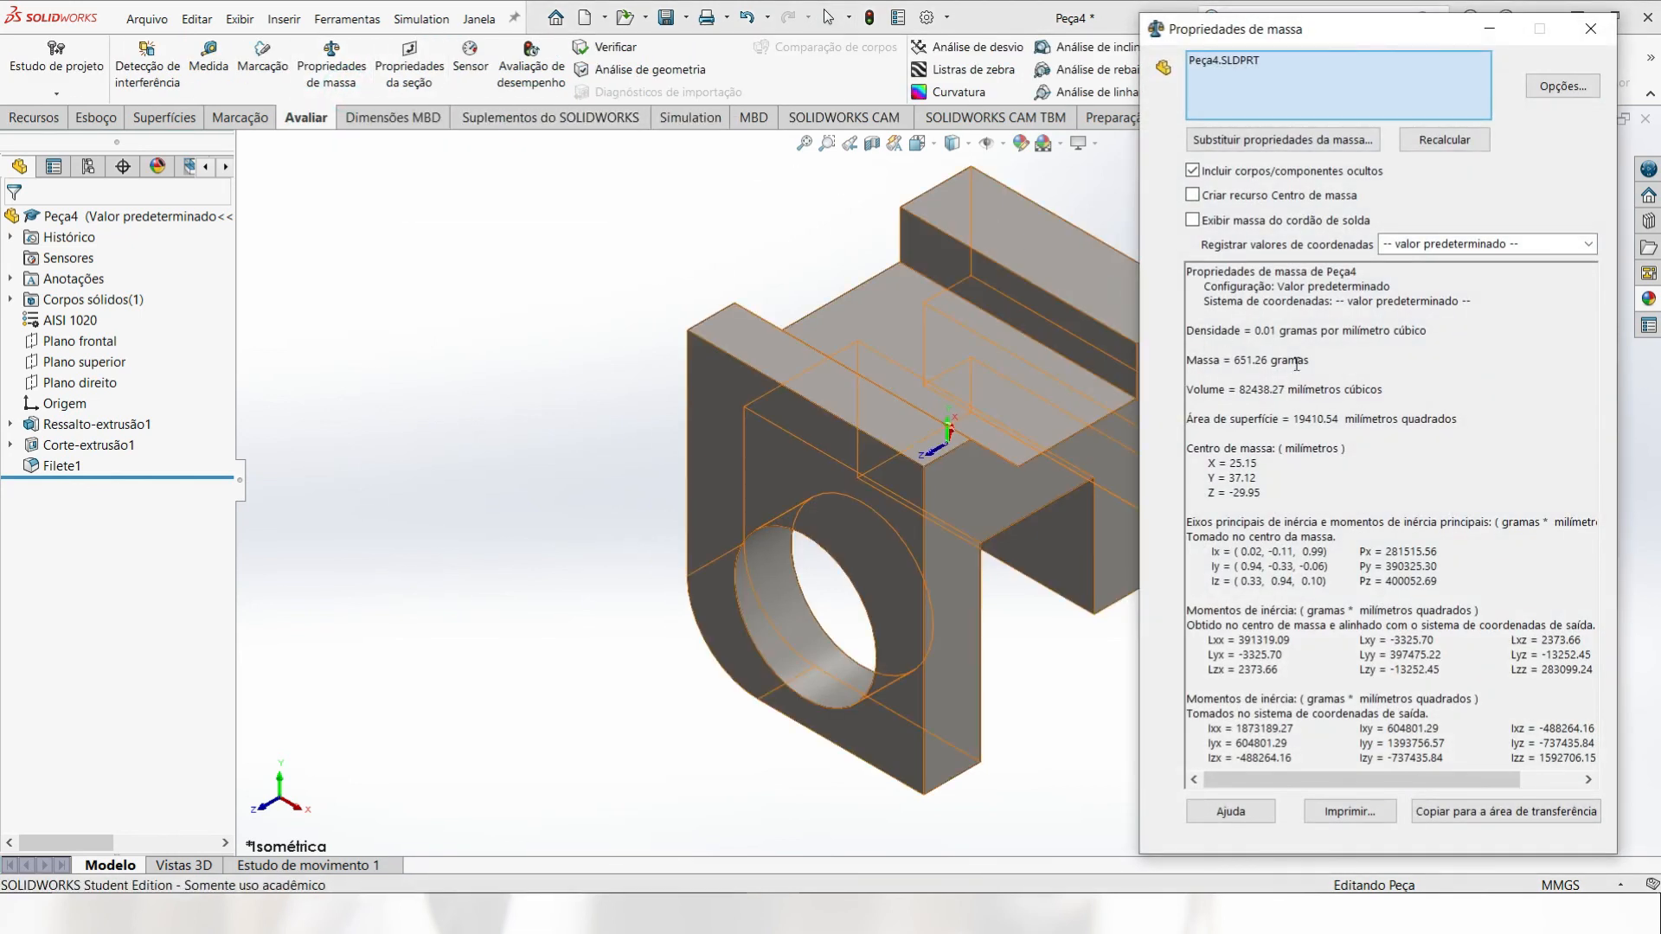
pyautogui.moveTo(1245, 360); pyautogui.dragTo(1338, 395)
pyautogui.click(1405, 391)
pyautogui.click(1587, 29)
pyautogui.moveTo(1370, 605); pyautogui.dragTo(677, 742, button='middle')
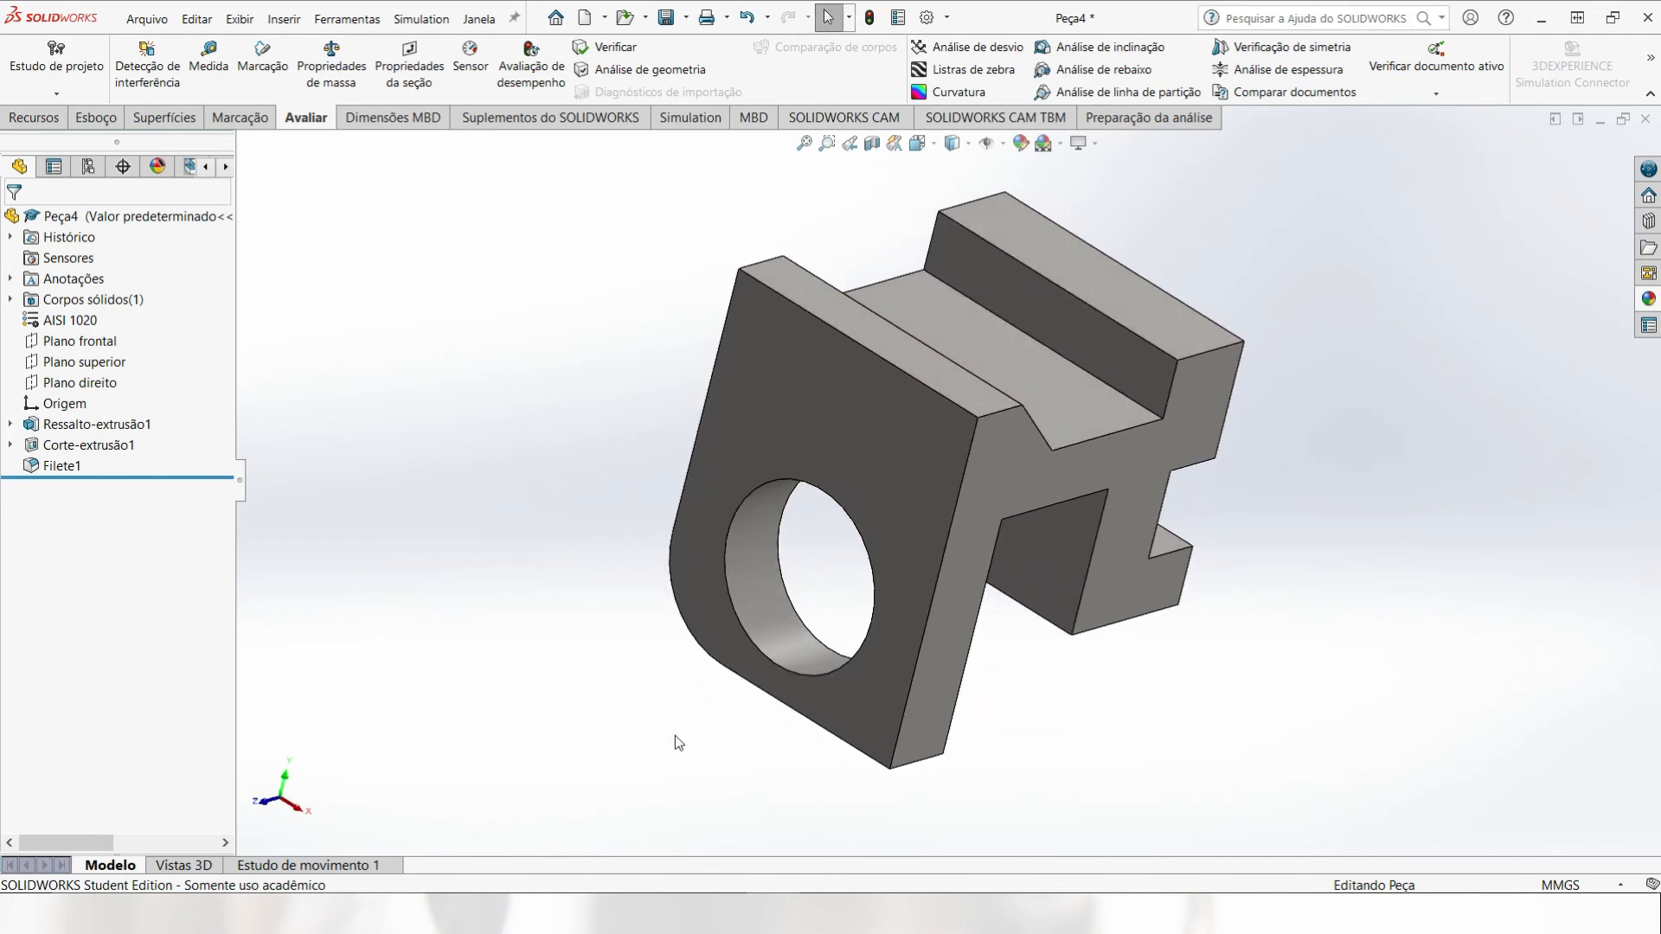
pyautogui.hotkey('ctrl', '7')
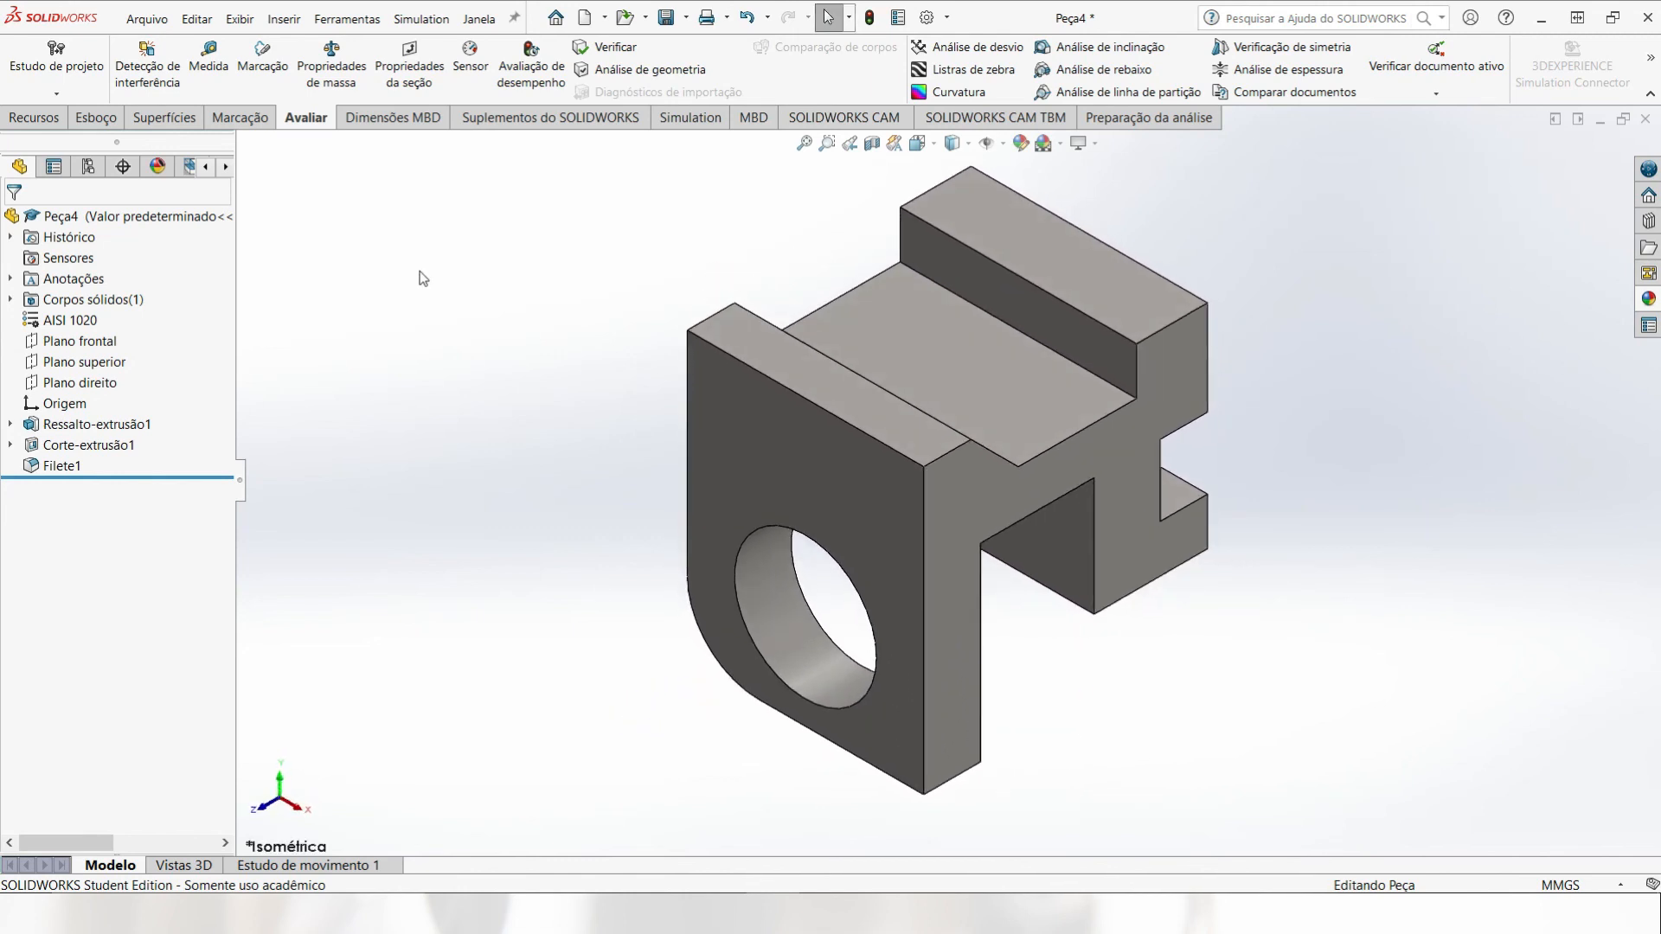